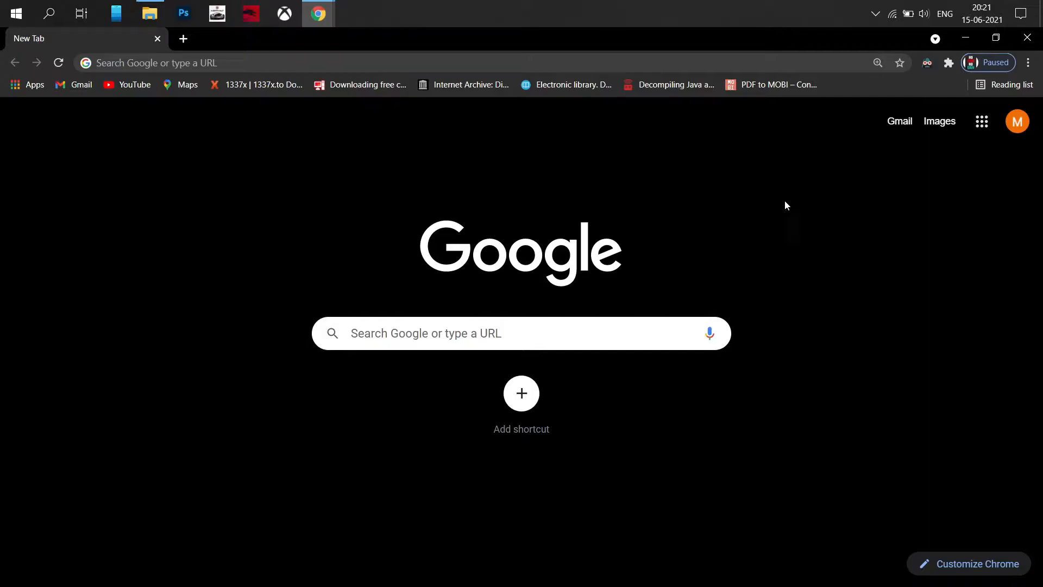
# - Search the web for "download virtual box" and open the VirtualBox Downloads page
pyautogui.click(414, 57)
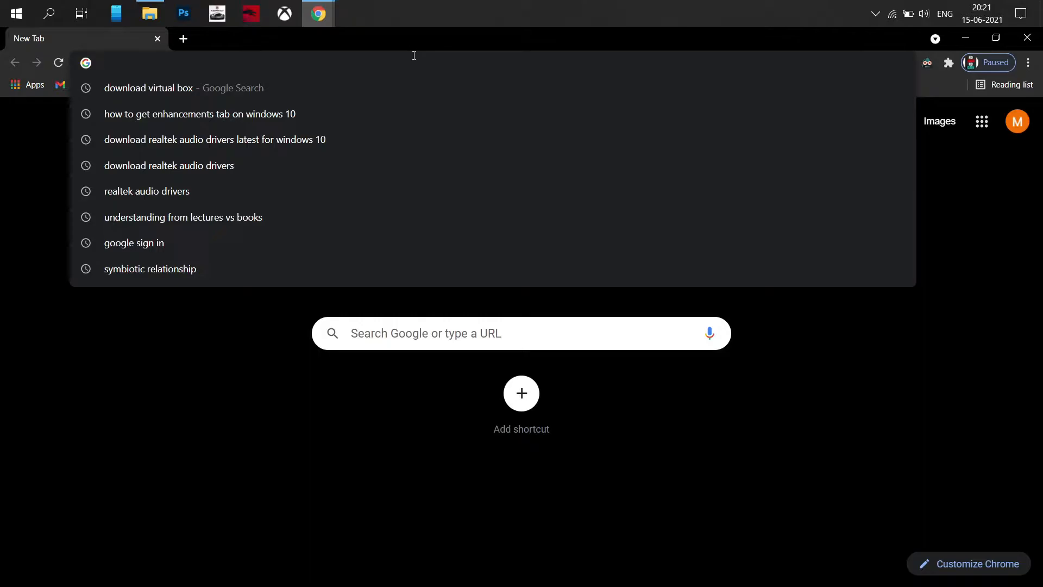
pyautogui.write('downo')
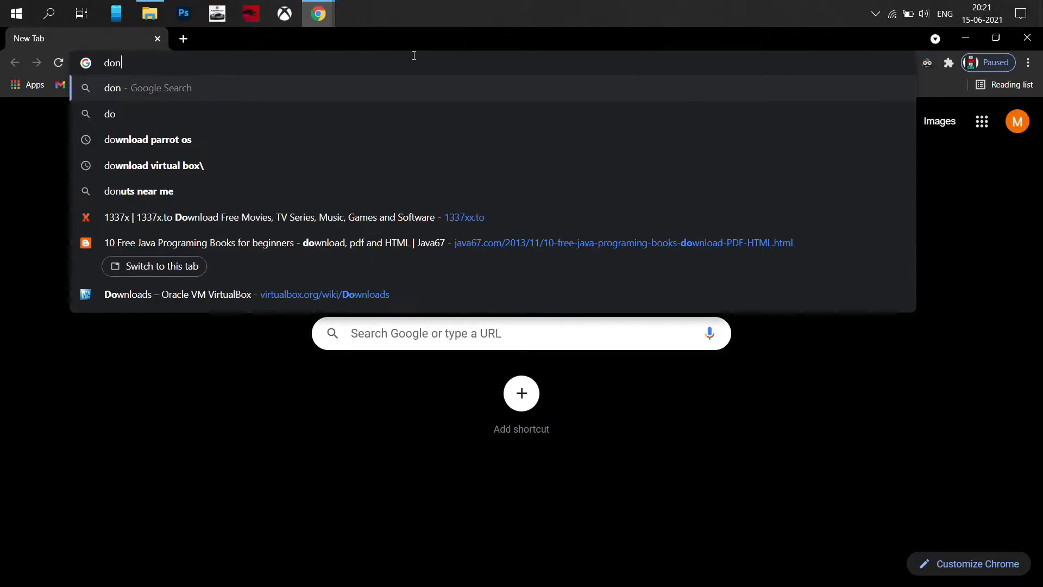
pyautogui.press('BackSpace')
pyautogui.write('load vi')
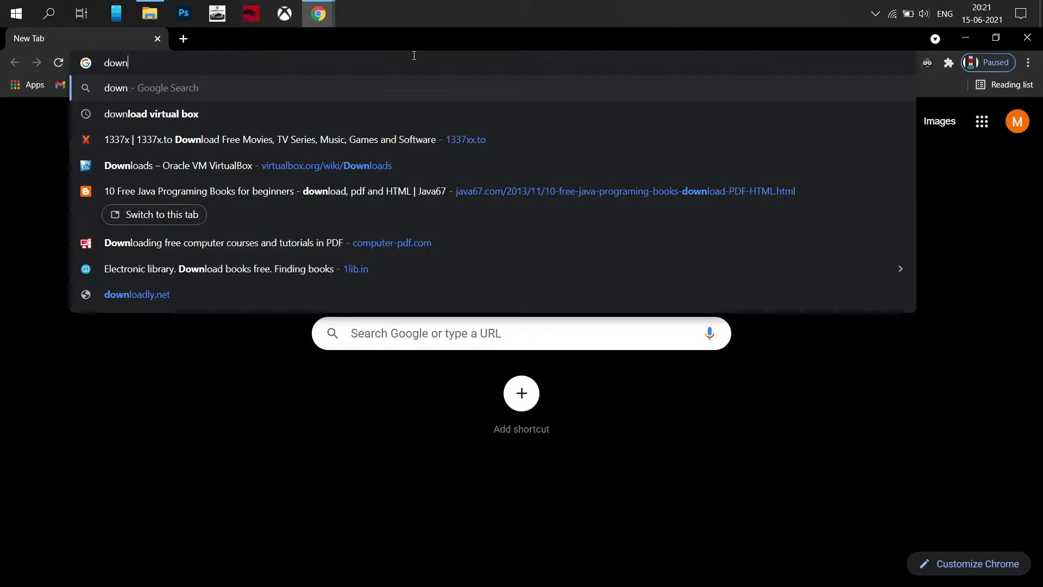
pyautogui.write('rtual box')
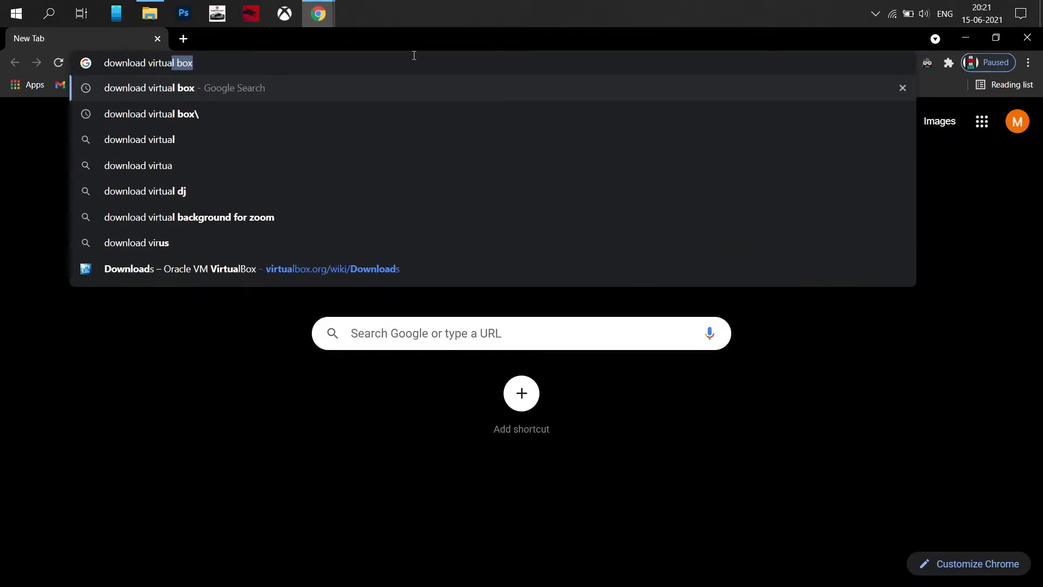
pyautogui.press('Return')
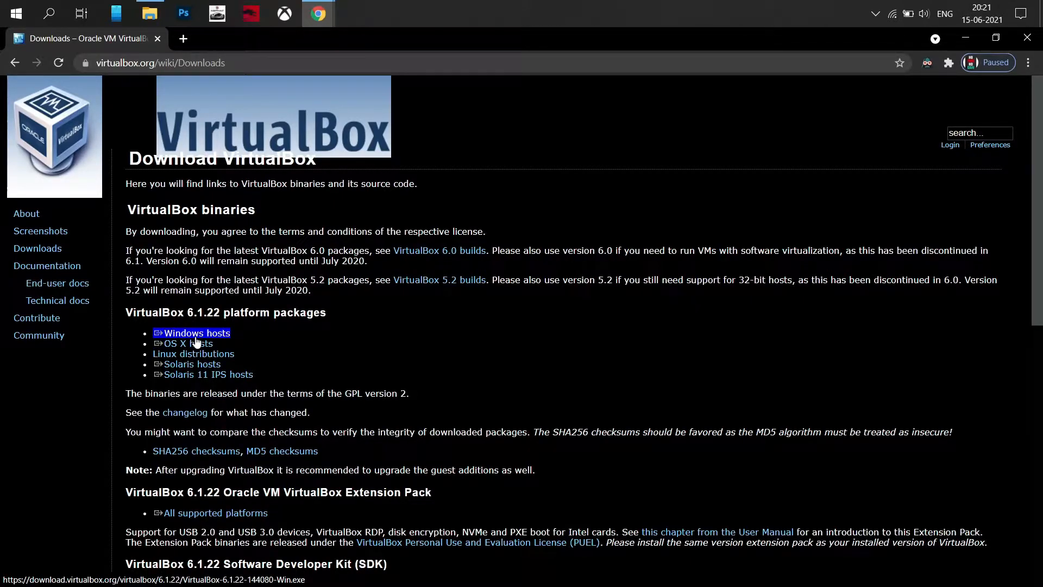
# - Download the VirtualBox 6.1.22 package for Windows hosts and the Extension Pack for all supported platforms
pyautogui.click(196, 338)
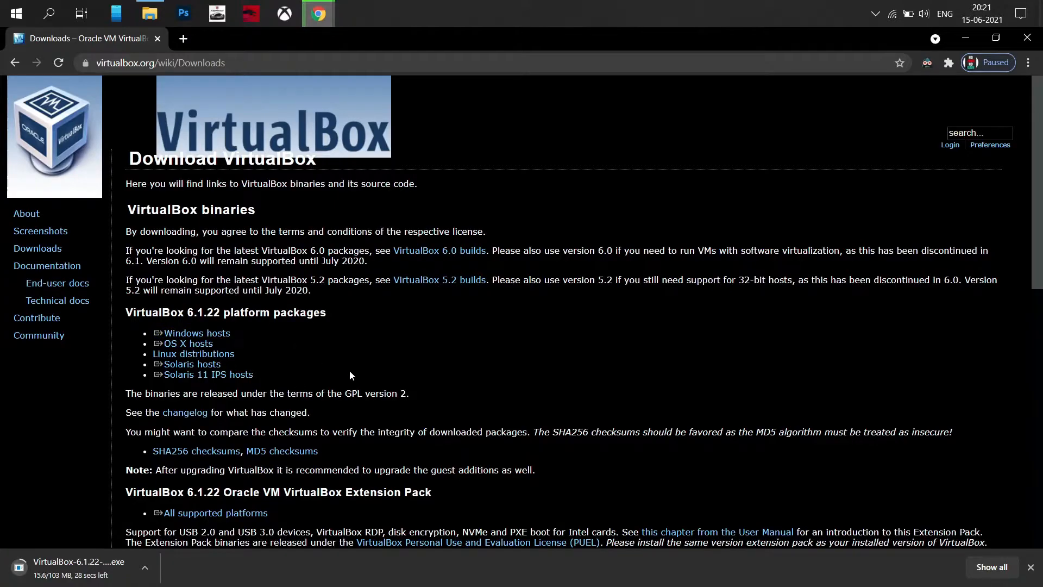
pyautogui.scroll(-1, 350, 374)
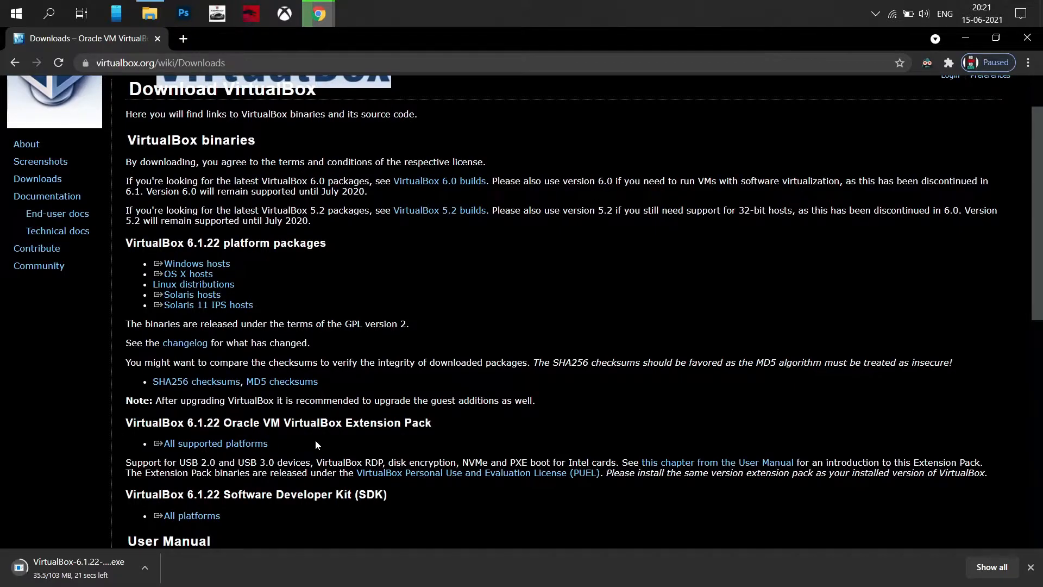
pyautogui.click(258, 446)
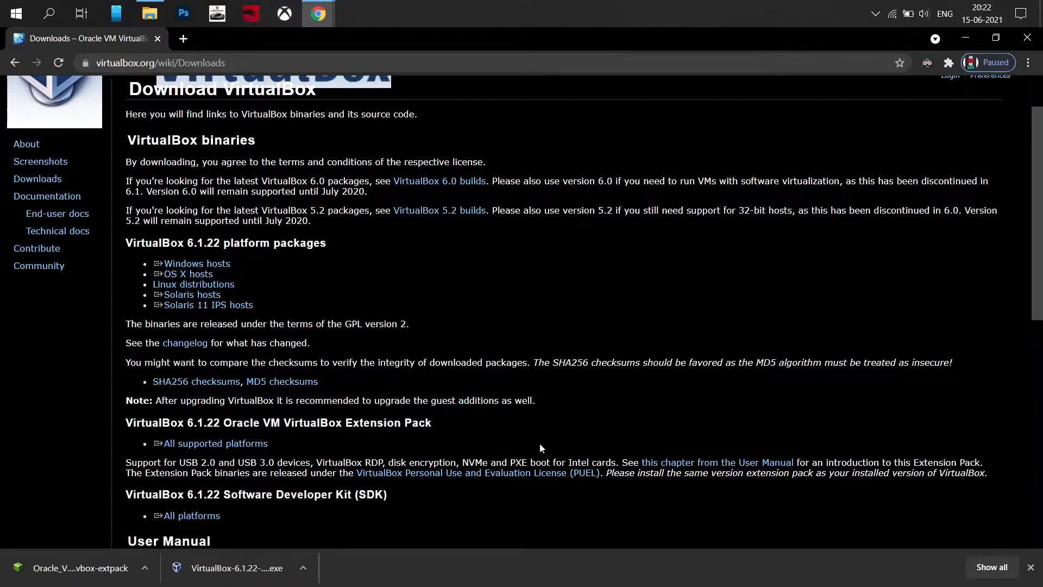
# - Install Oracle VM VirtualBox 6.1.22 from the downloaded installer with the default setup options and start it on completion
pyautogui.click(220, 568)
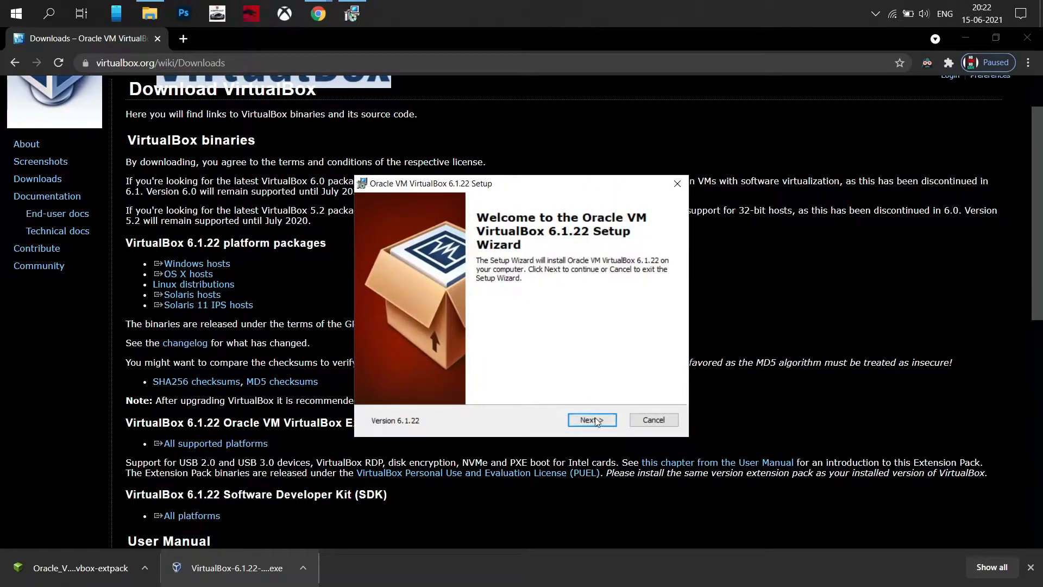
pyautogui.click(595, 420)
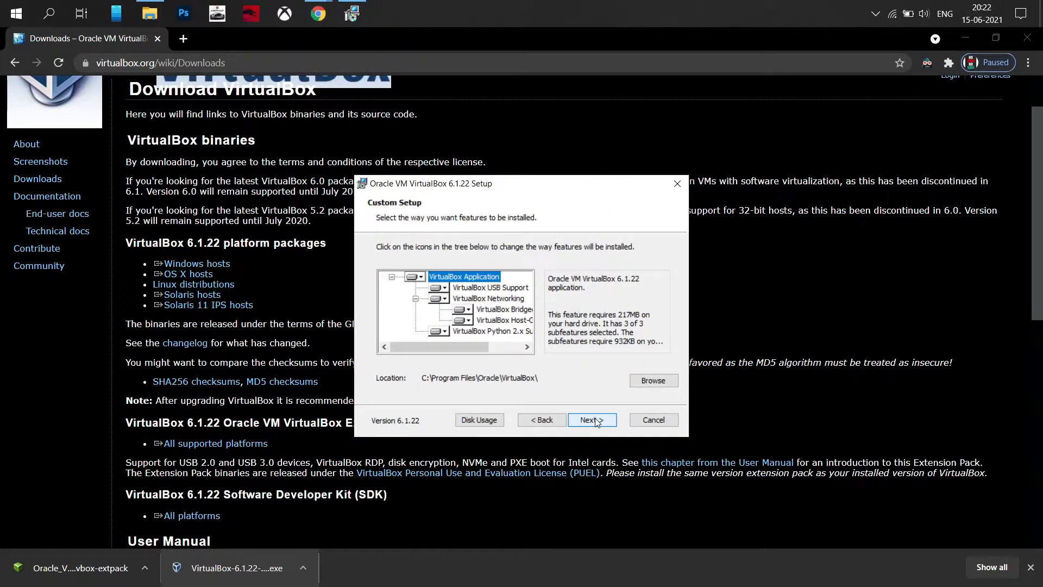
pyautogui.click(595, 420)
pyautogui.click(594, 419)
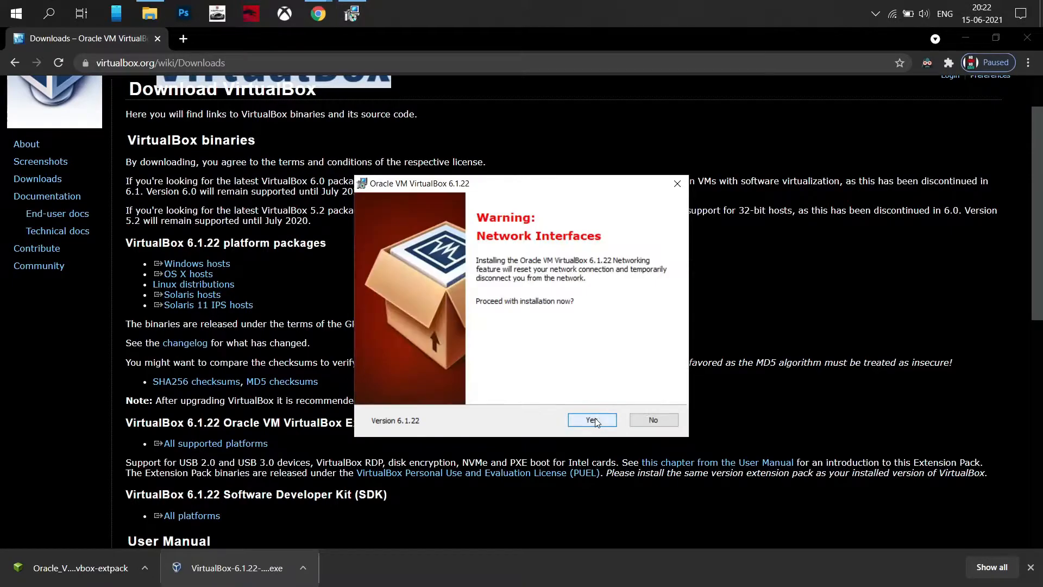
pyautogui.click(594, 419)
pyautogui.click(592, 419)
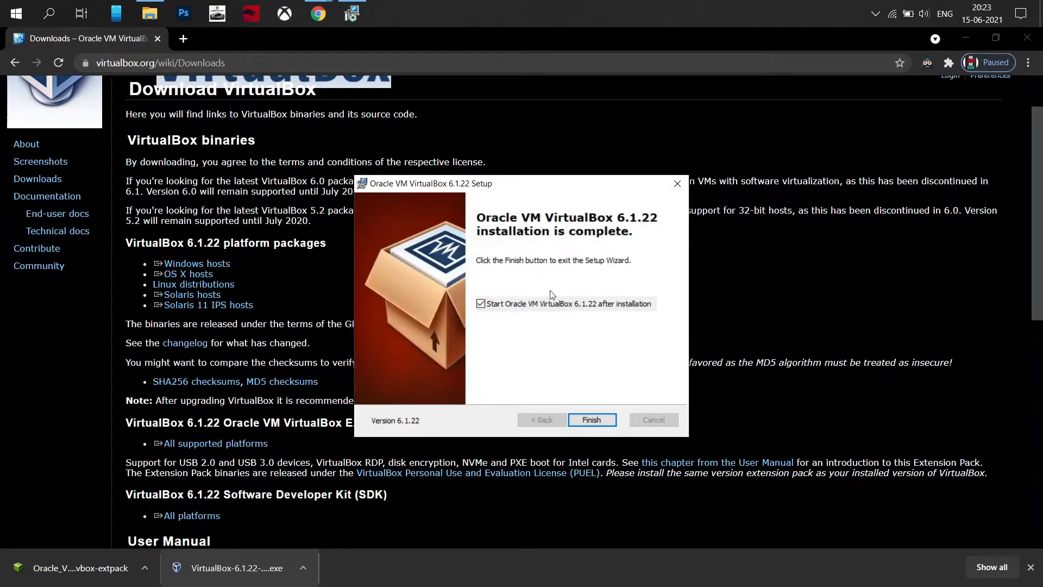
pyautogui.click(592, 421)
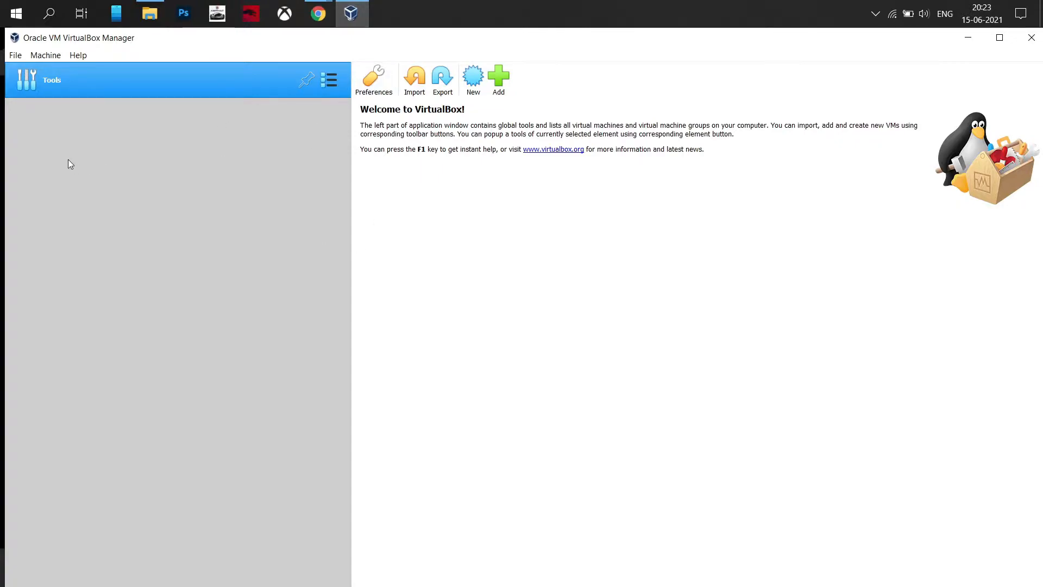
# - Remove the existing Oracle VM VirtualBox Extension Pack from the extension packages in the VirtualBox preferences
pyautogui.click(16, 58)
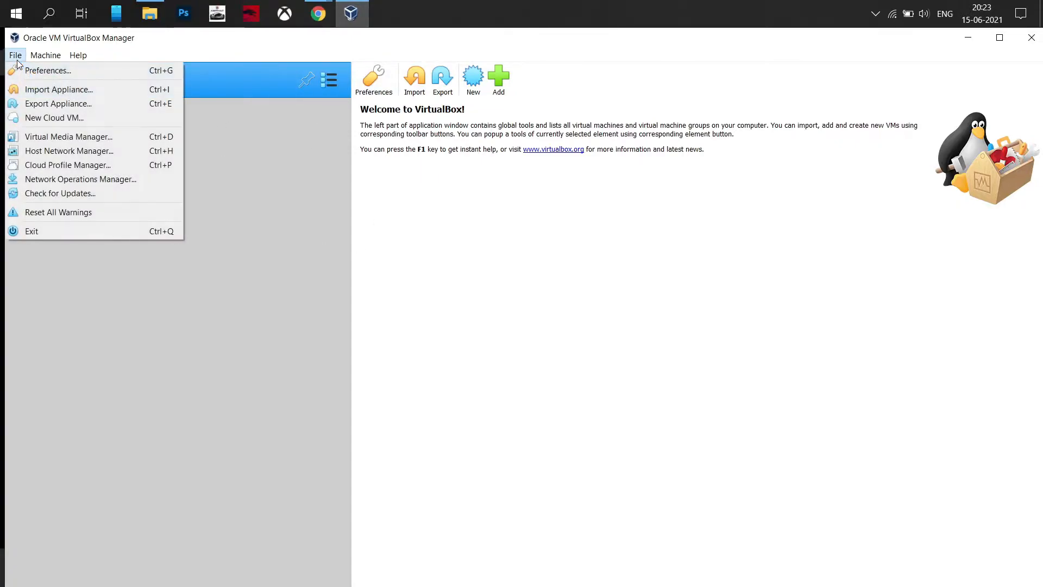
pyautogui.click(19, 71)
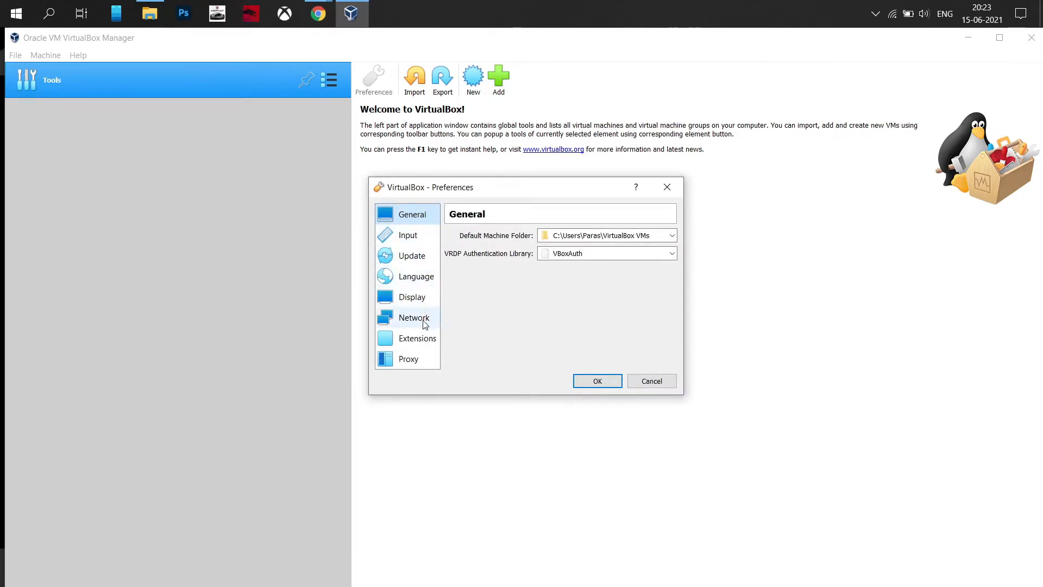
pyautogui.click(419, 346)
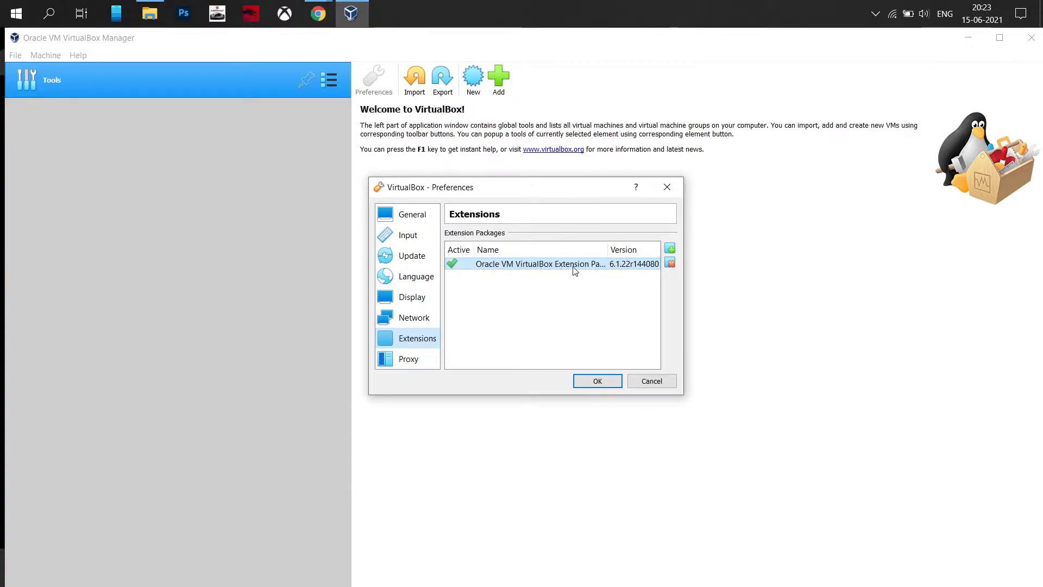
pyautogui.moveTo(575, 270)
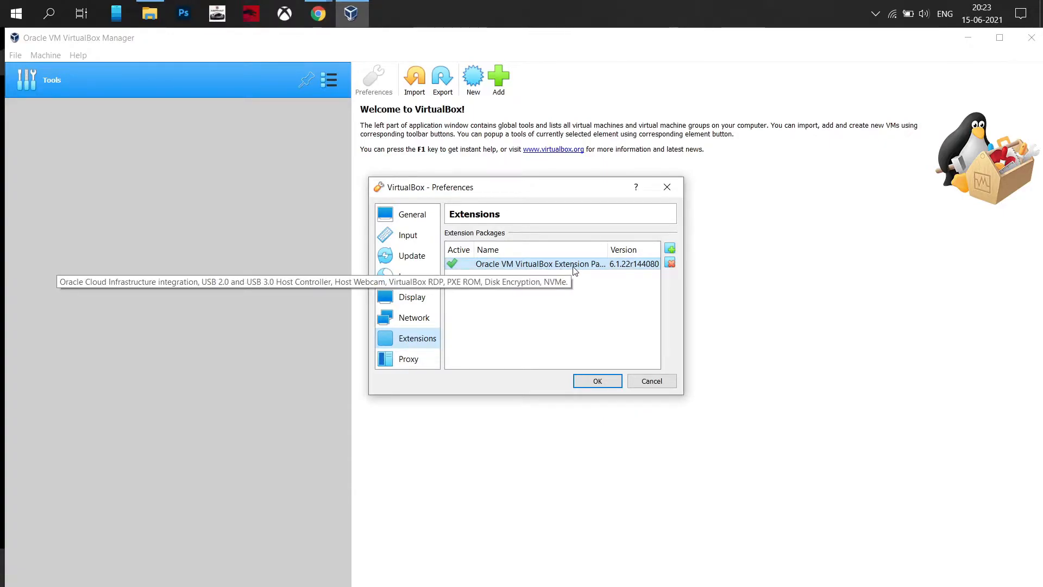
pyautogui.rightClick(574, 270)
pyautogui.click(601, 289)
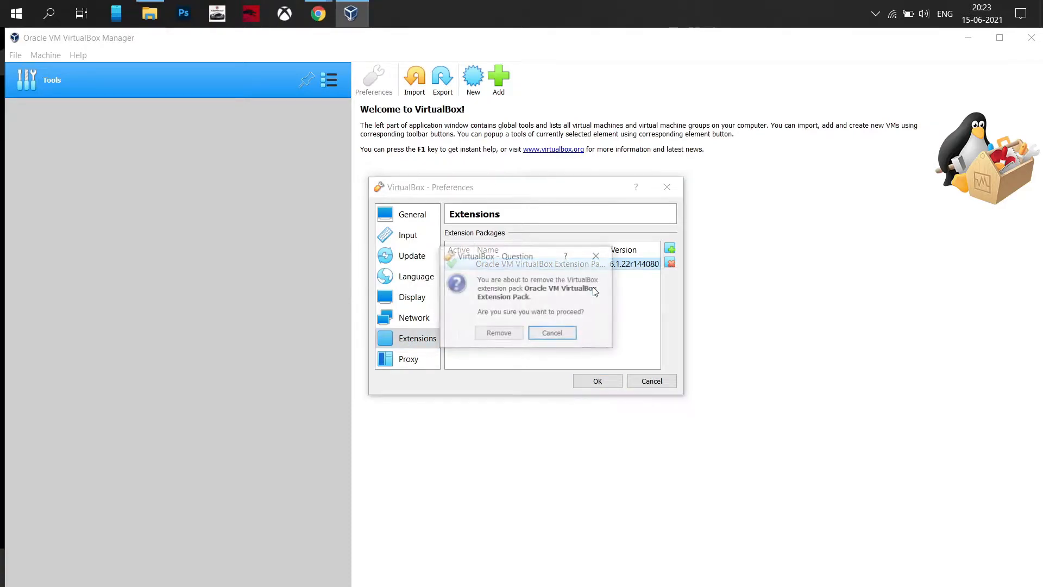
pyautogui.click(514, 333)
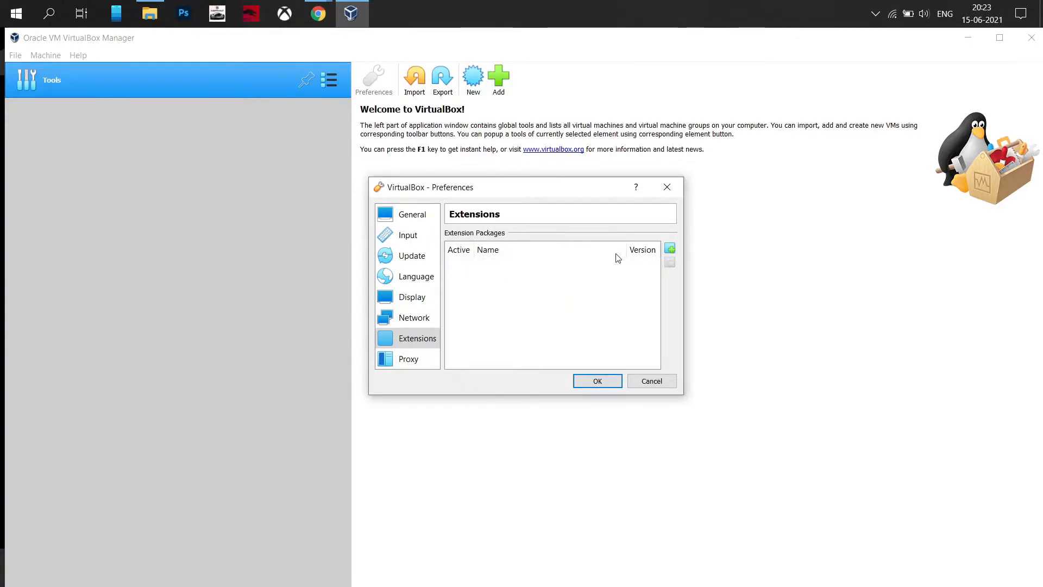
# - Install Oracle_VM_VirtualBox_Extension_Pack-6.1.22.vbox-extpack from the Downloads folder, accept its license, and save the preferences
pyautogui.click(427, 323)
pyautogui.click(429, 339)
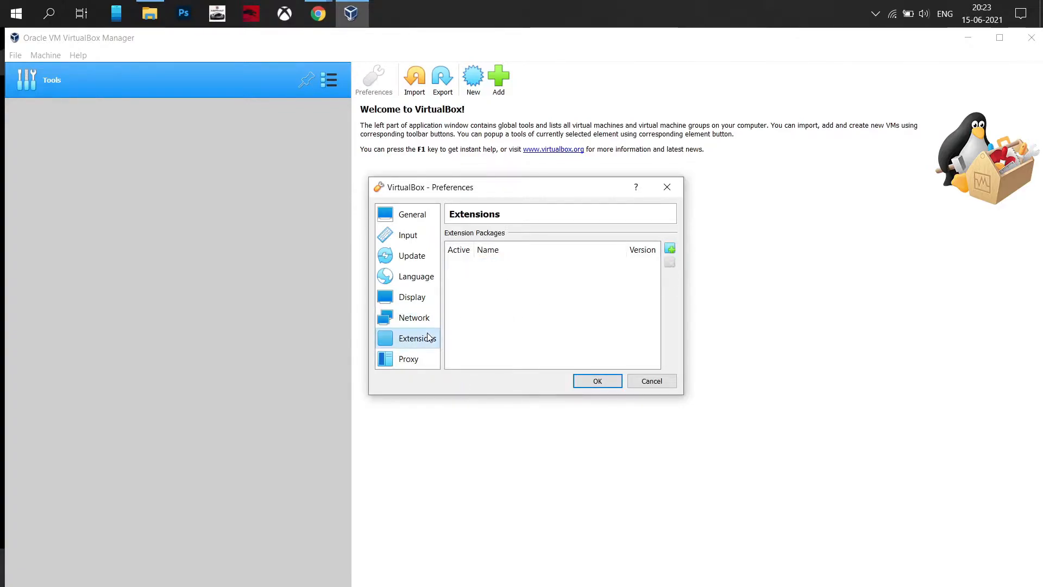
pyautogui.click(670, 249)
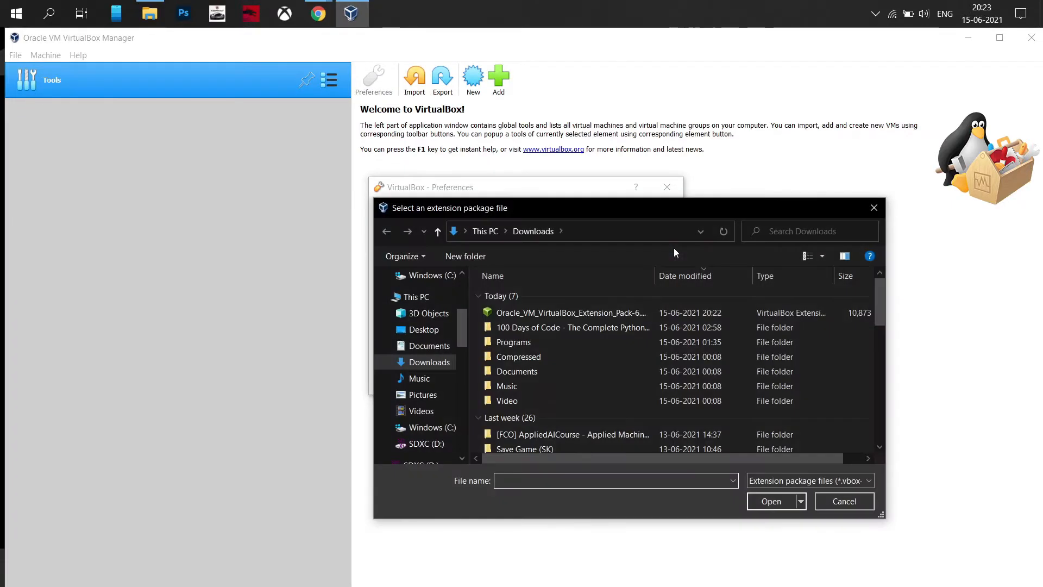
pyautogui.click(638, 318)
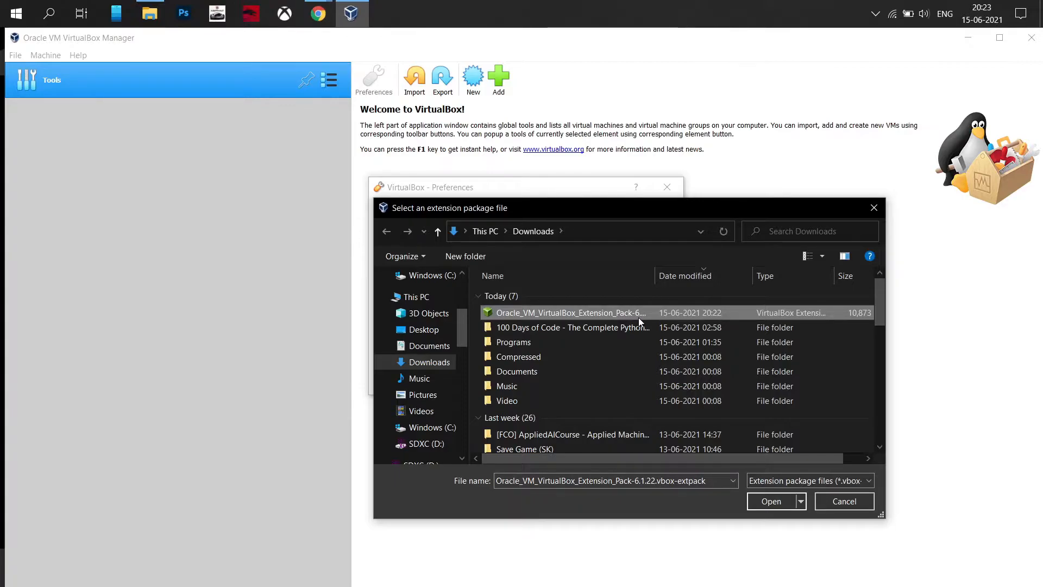
pyautogui.click(769, 502)
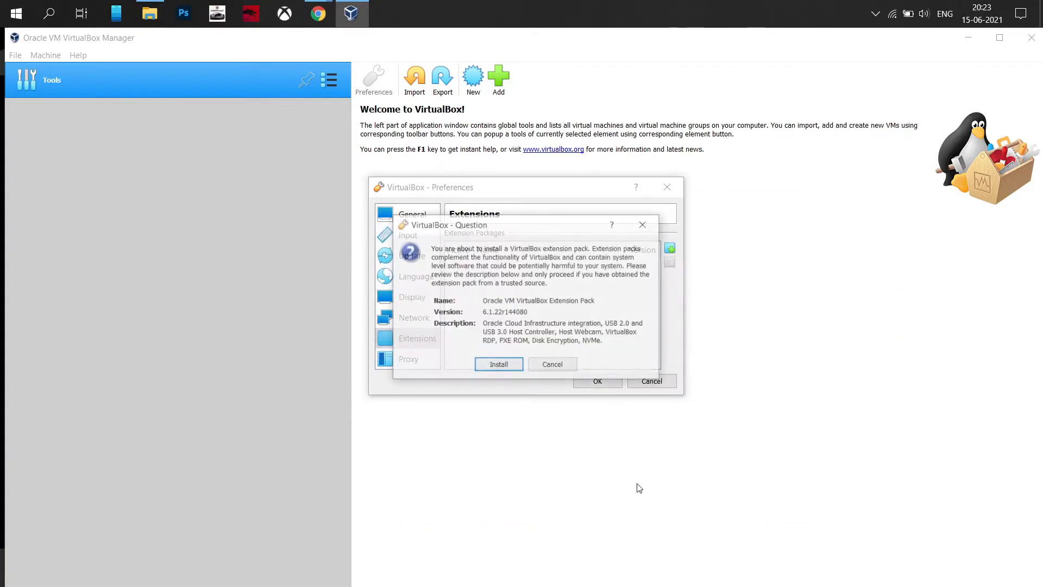
pyautogui.click(498, 365)
pyautogui.scroll(-20, 510, 372)
pyautogui.click(584, 406)
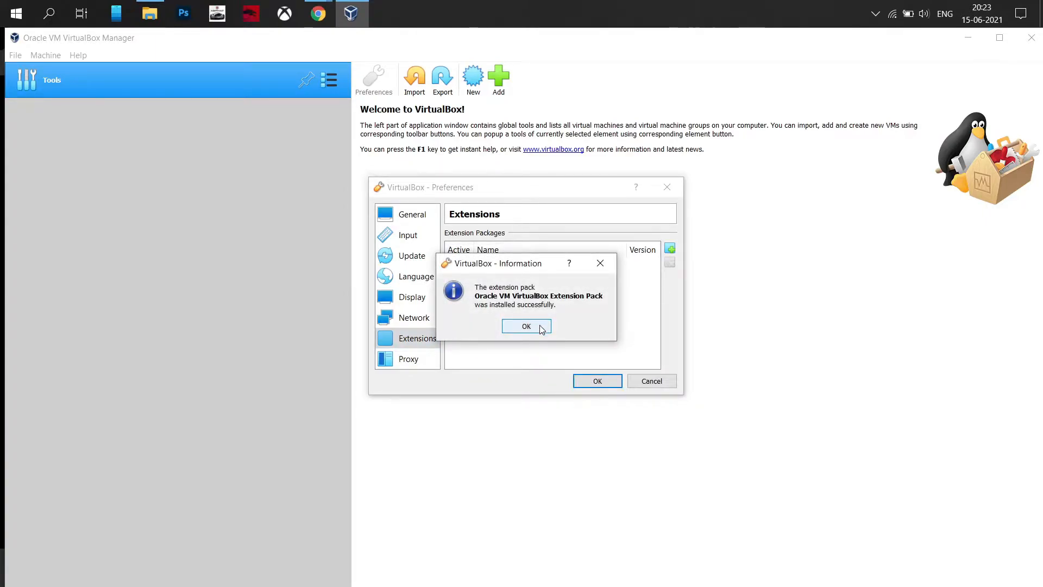
pyautogui.click(540, 324)
pyautogui.click(591, 380)
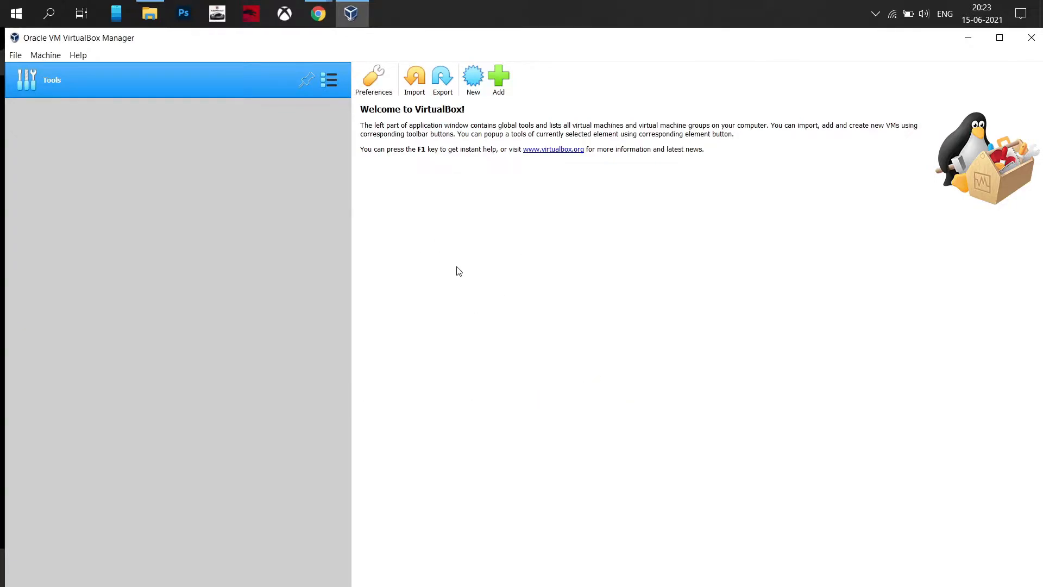
# - Switch to Chrome, search for "download parrot os" in a new tab, and open the Download Parrot OS page on parrotsec.org
pyautogui.moveTo(316, 12)
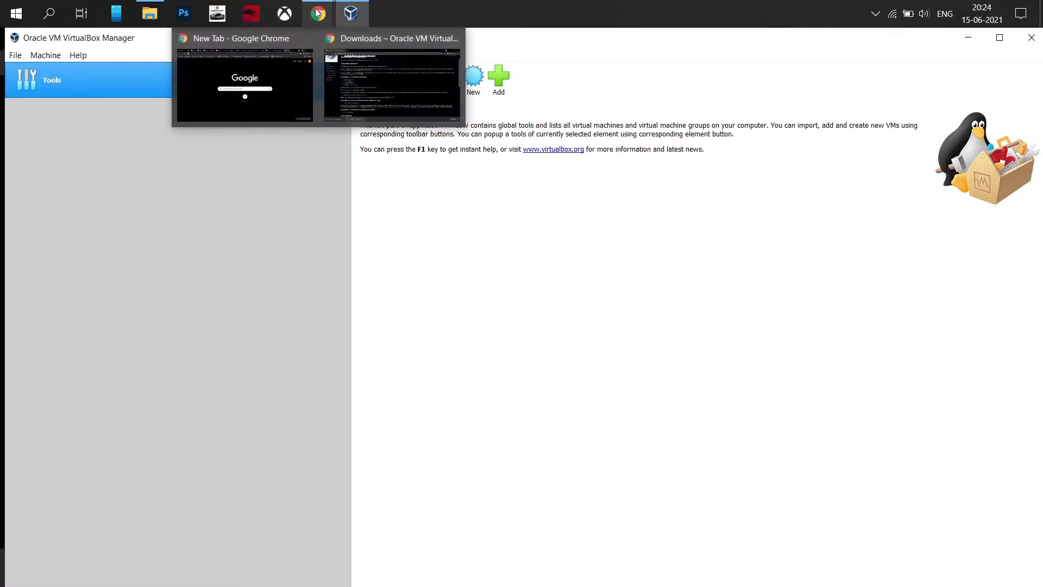
pyautogui.click(355, 45)
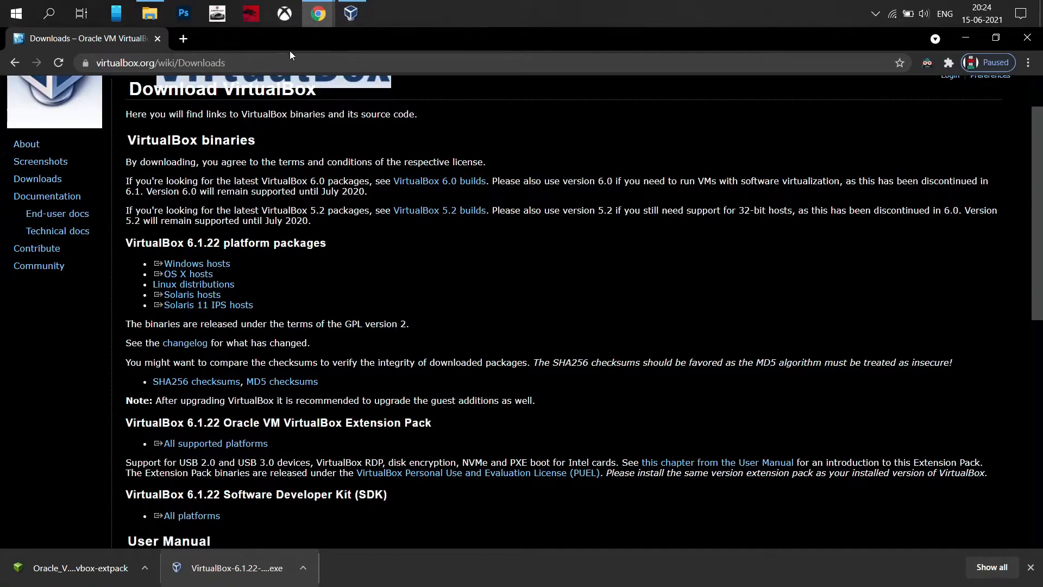
pyautogui.click(187, 37)
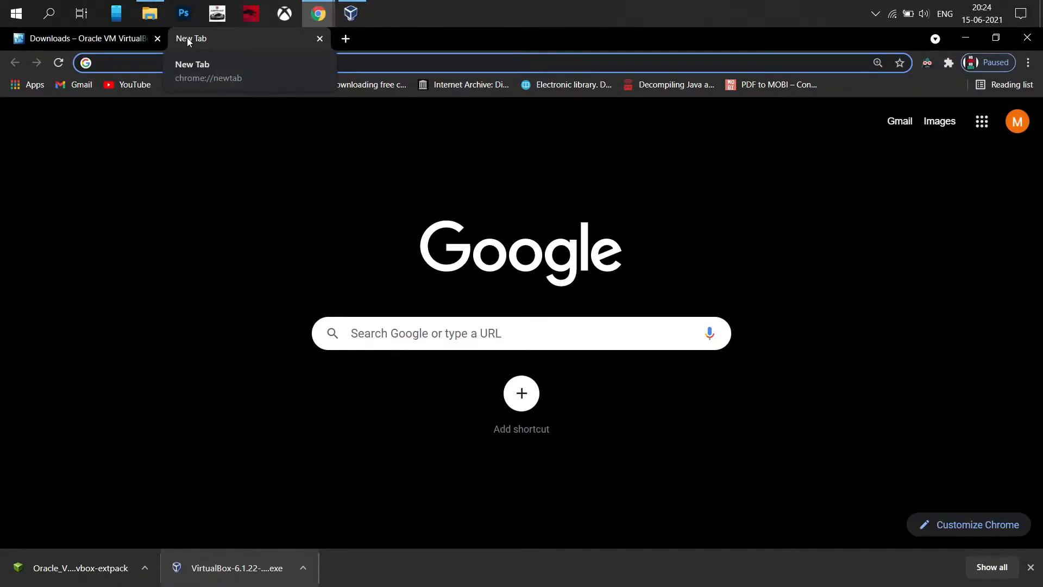
pyautogui.write('downloa')
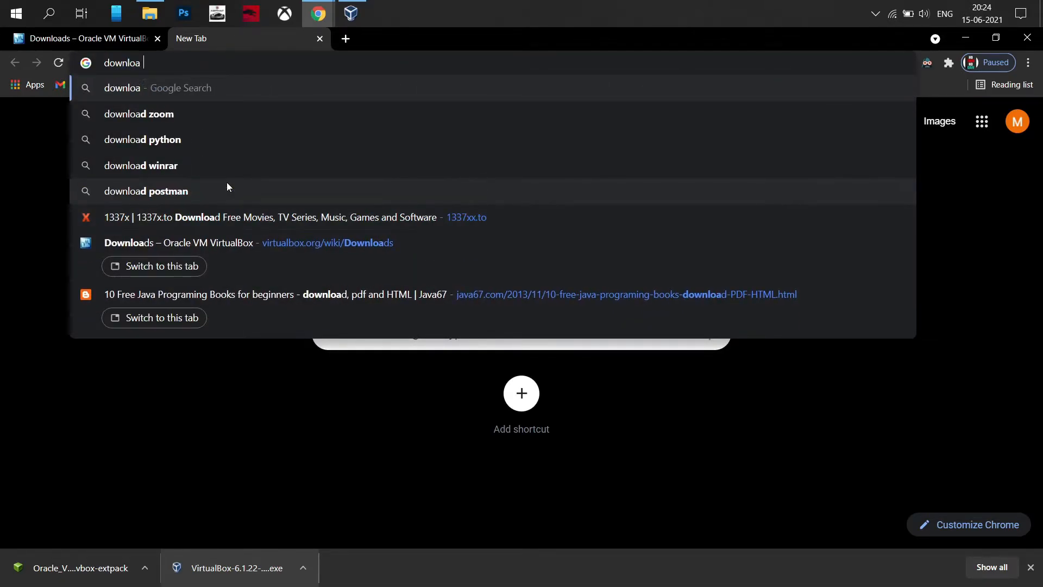
pyautogui.write('d parrot o')
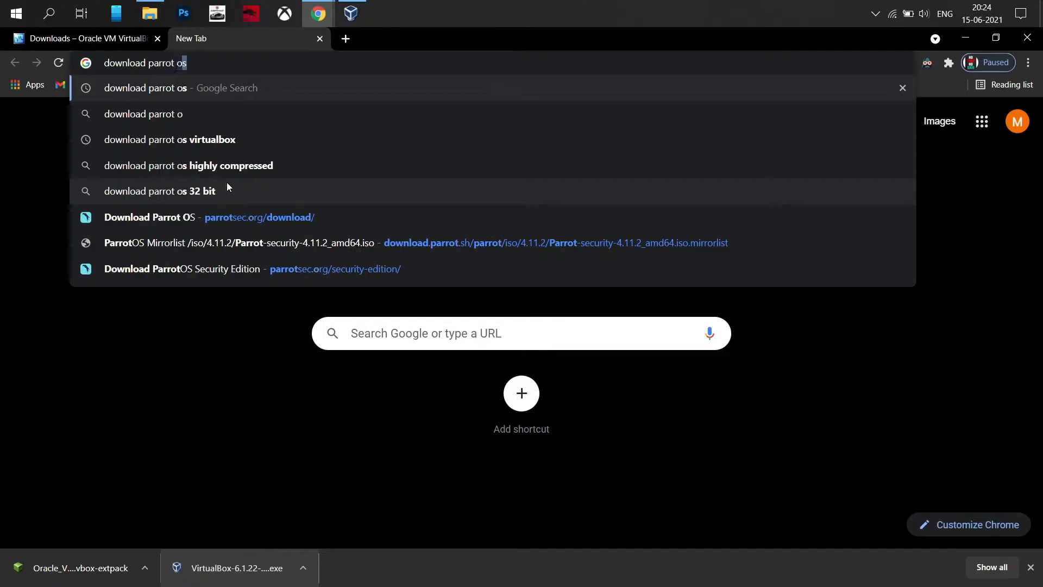
pyautogui.press('Return')
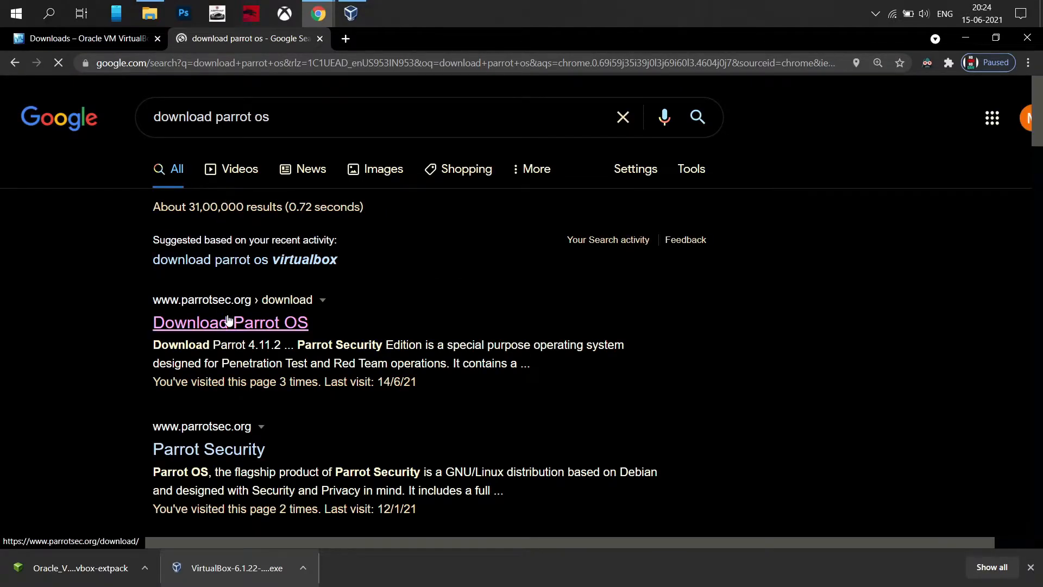
pyautogui.click(228, 321)
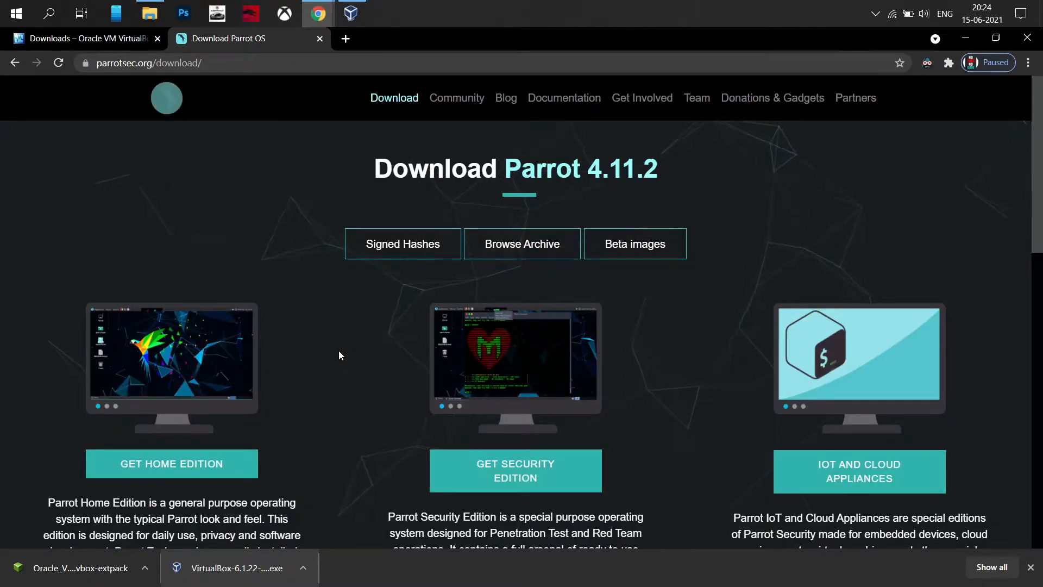
# - Start downloading Parrot-security-4.11.2_amd64.iso from the Security Edition's MATE server page and cancel the download
pyautogui.scroll(-2, 338, 355)
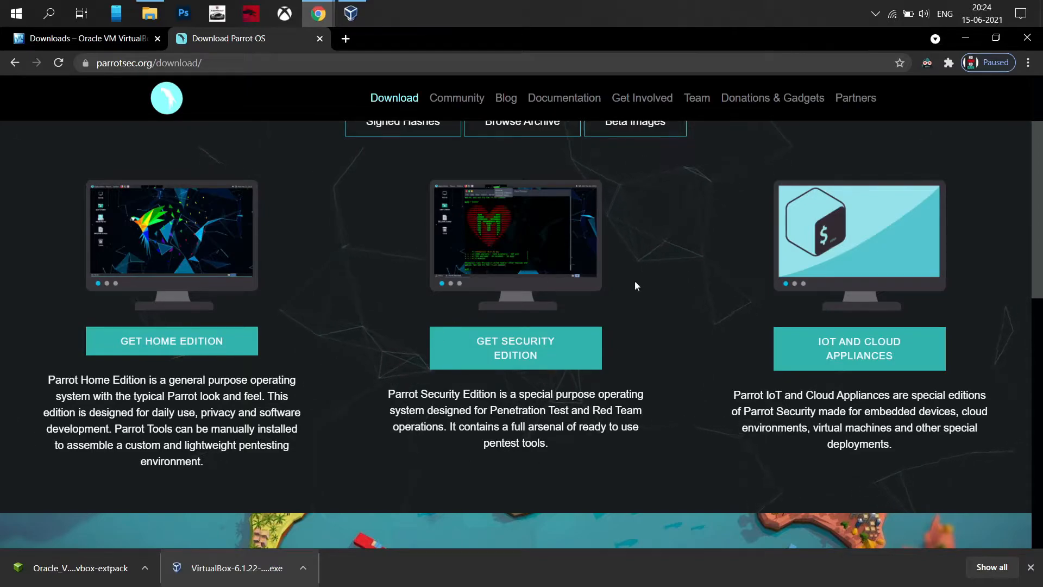
pyautogui.click(503, 356)
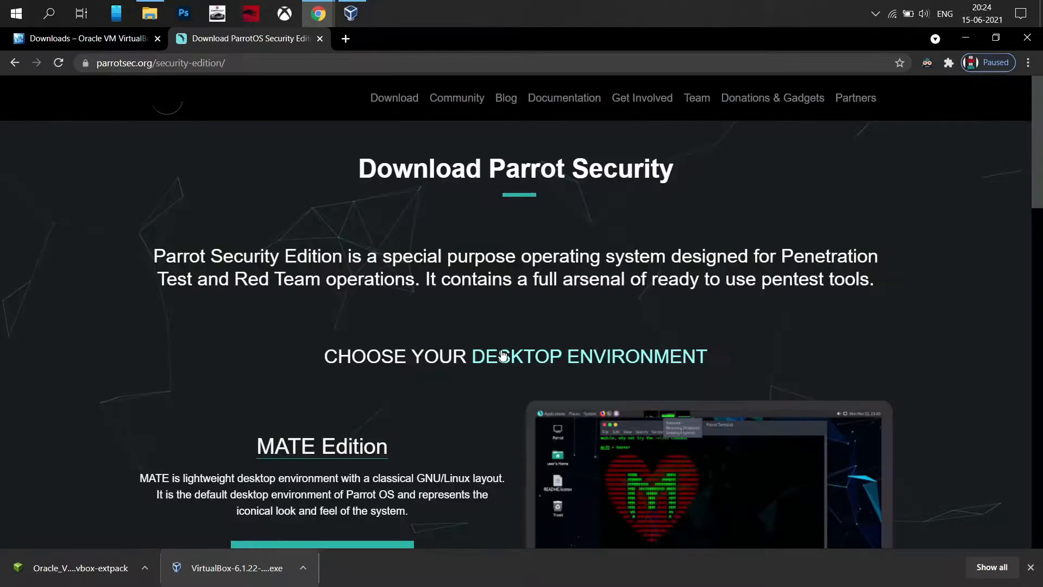
pyautogui.scroll(-3, 503, 355)
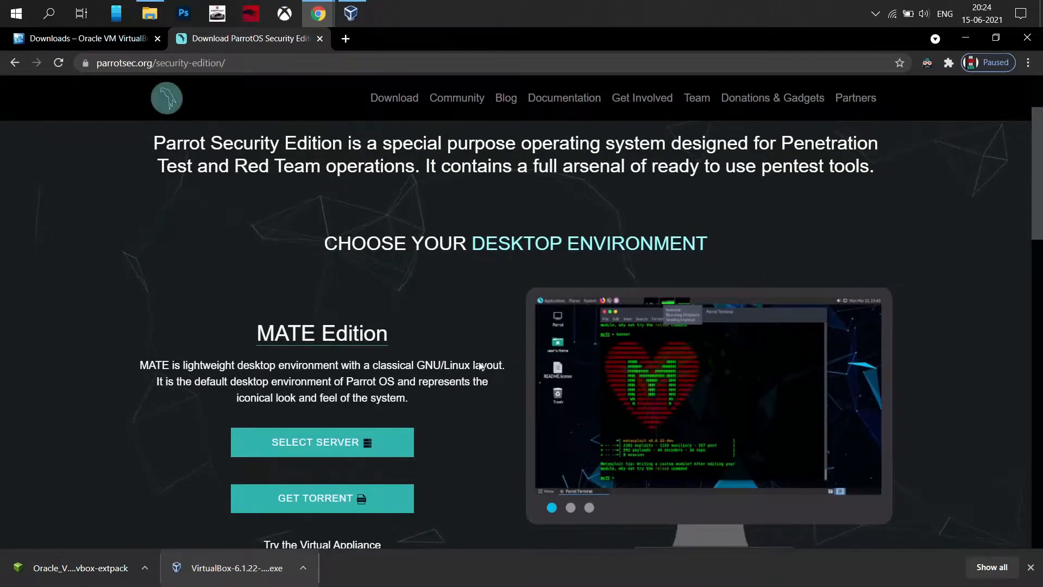
pyautogui.click(342, 444)
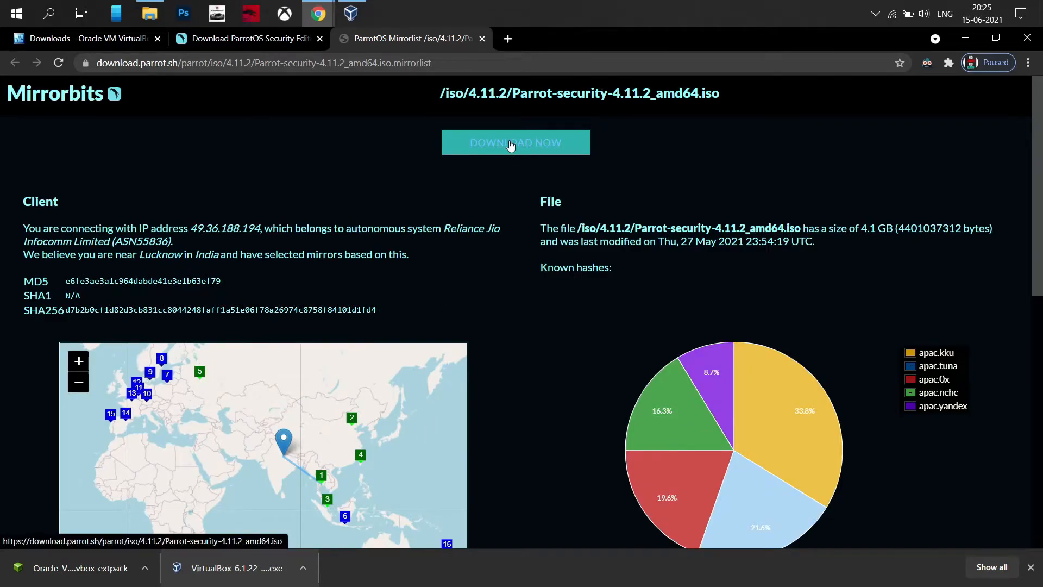
pyautogui.click(511, 144)
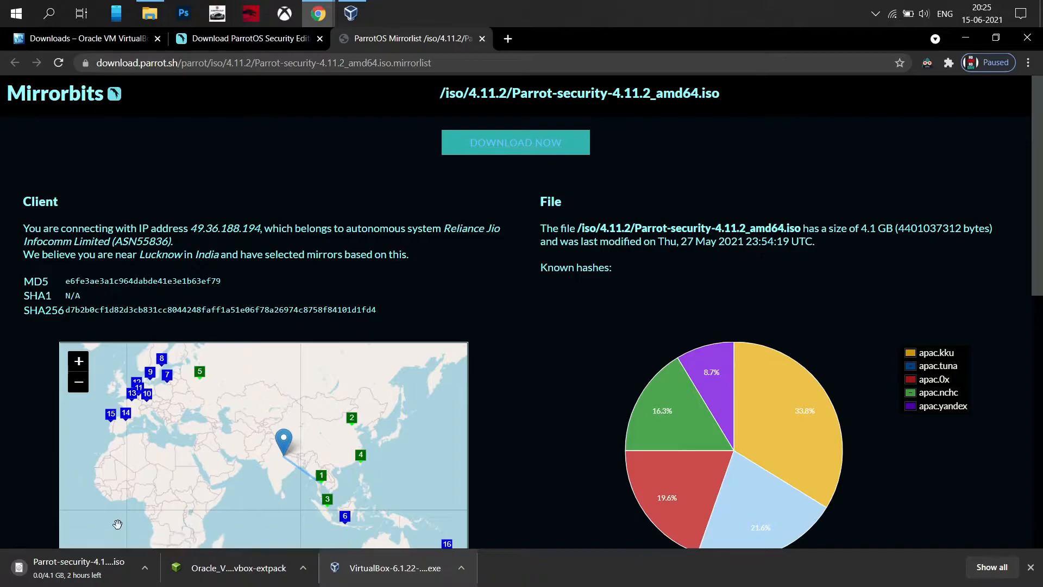
pyautogui.click(144, 568)
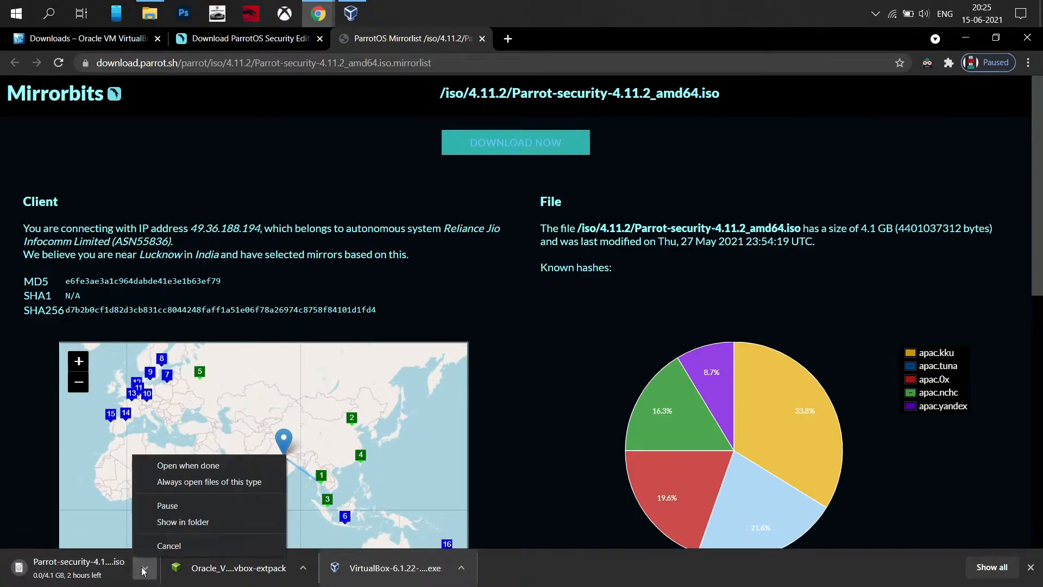
pyautogui.click(185, 544)
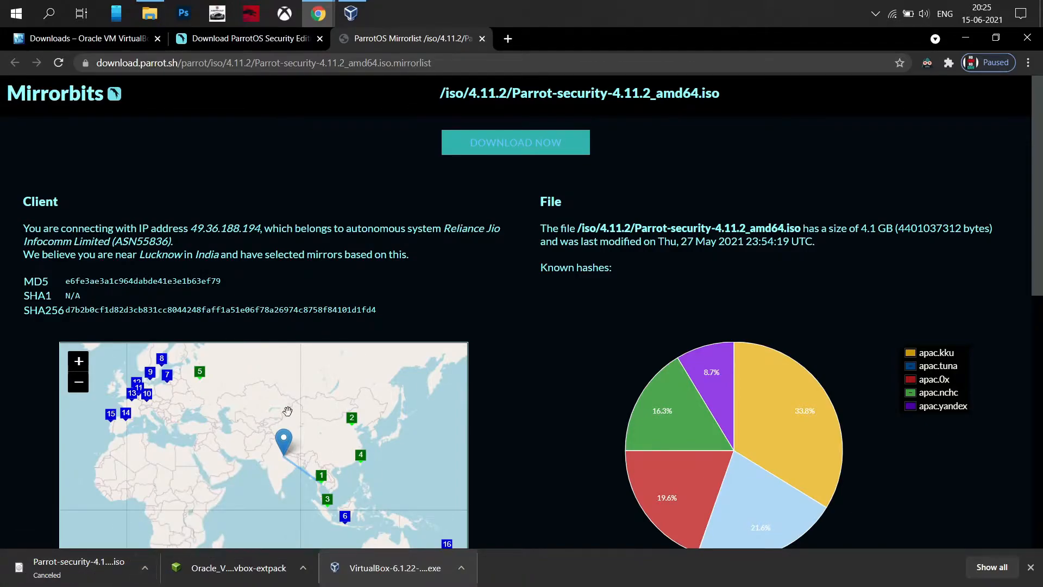
# - Close Chrome and set up a new VirtualBox machine named "Parrot Os" with type Linux and version Debian (64-bit)
pyautogui.click(1027, 37)
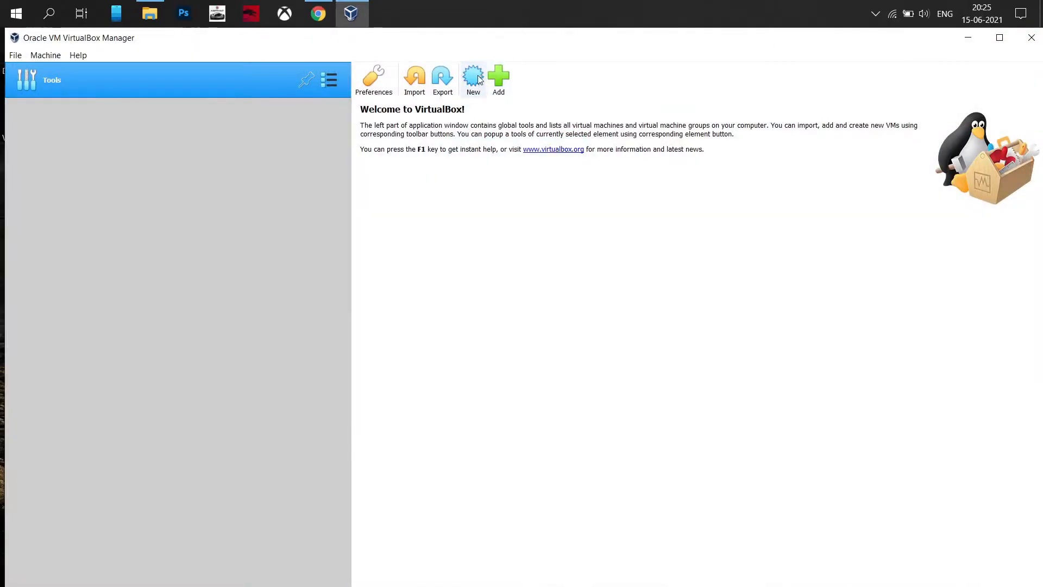
pyautogui.click(478, 76)
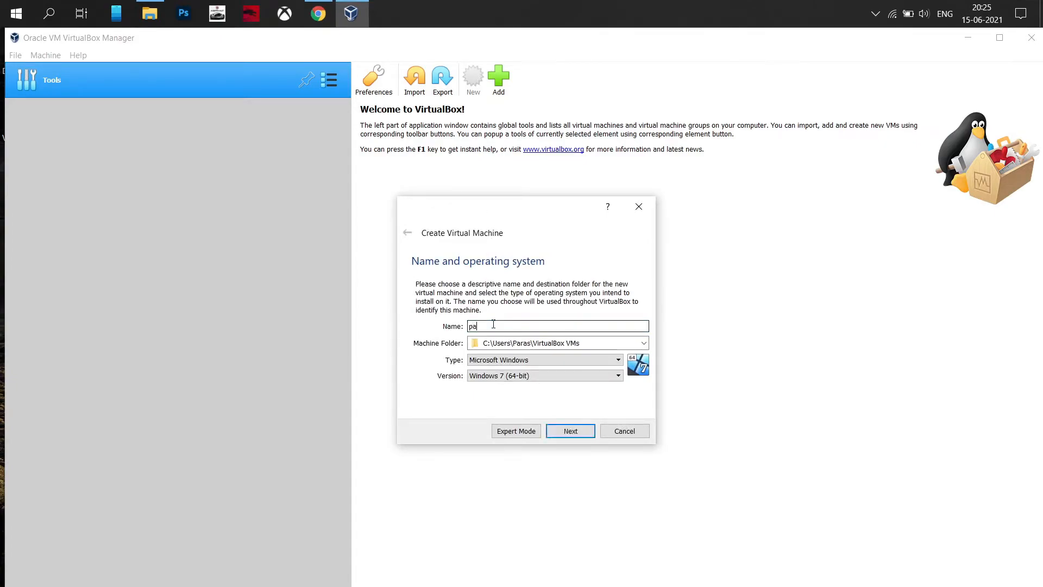
pyautogui.write('Parrot Os')
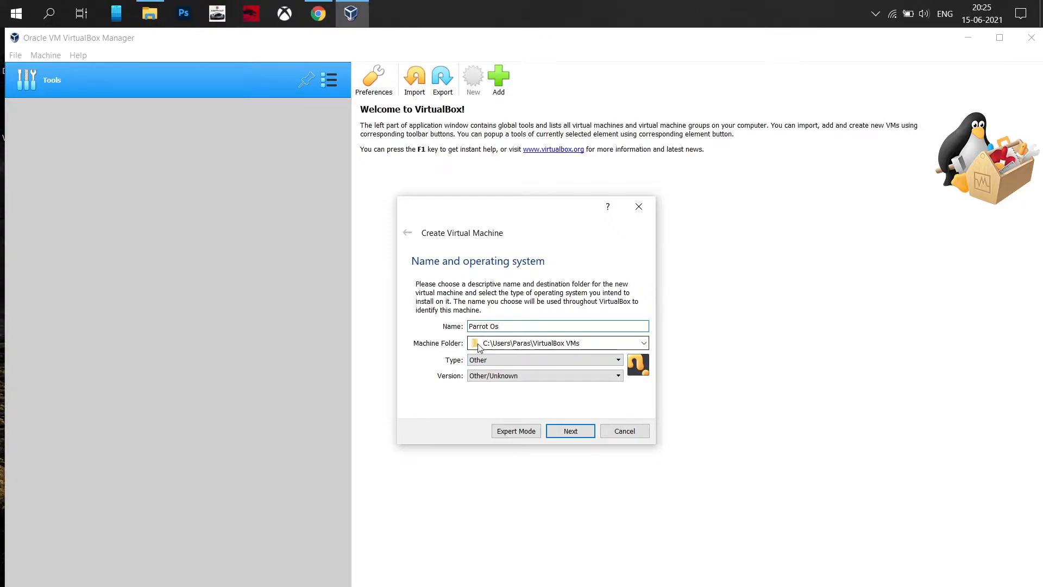
pyautogui.click(540, 363)
pyautogui.click(535, 379)
pyautogui.click(535, 375)
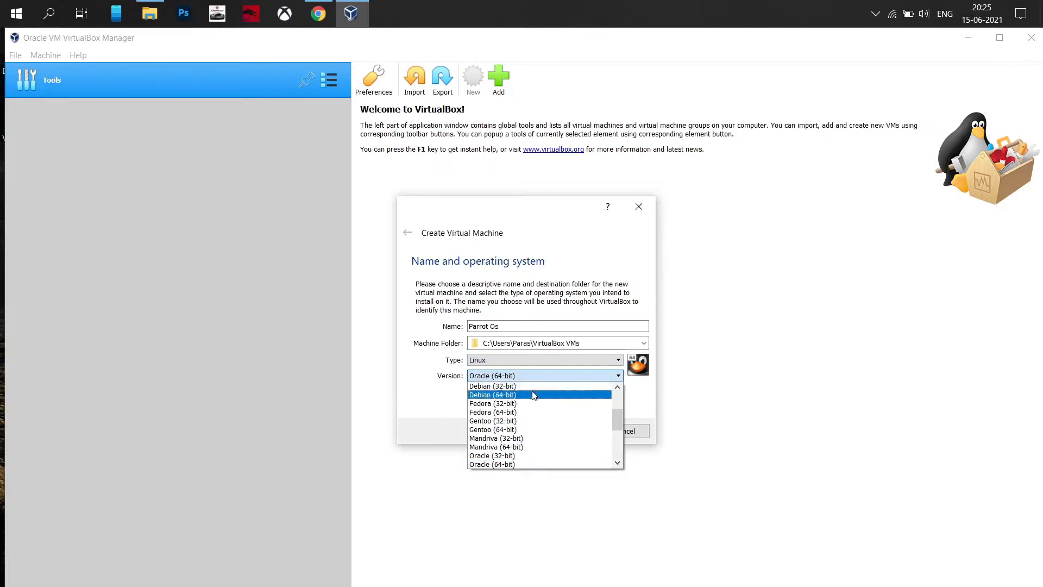
pyautogui.click(535, 394)
pyautogui.click(571, 431)
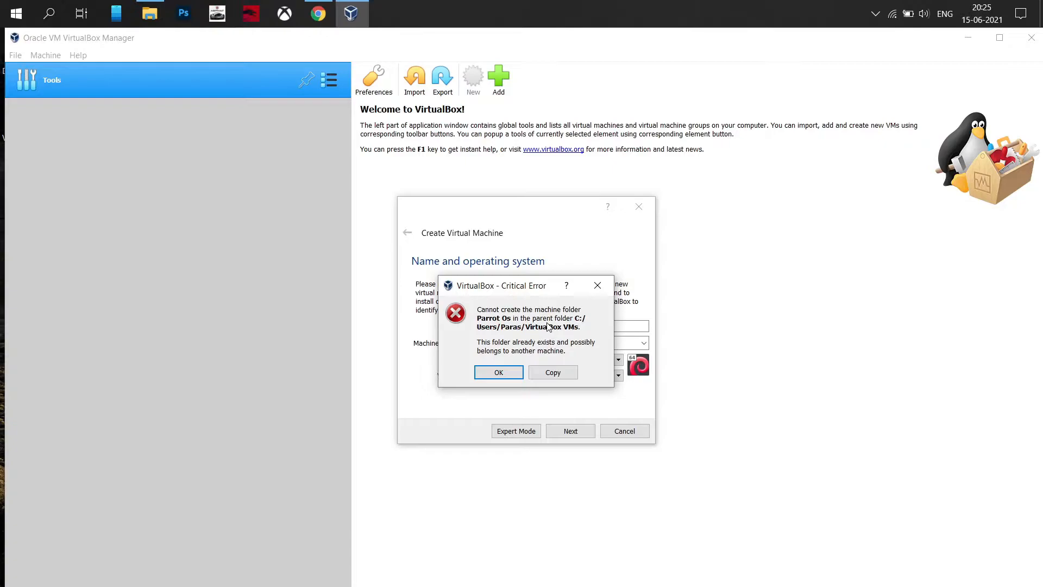
pyautogui.click(596, 286)
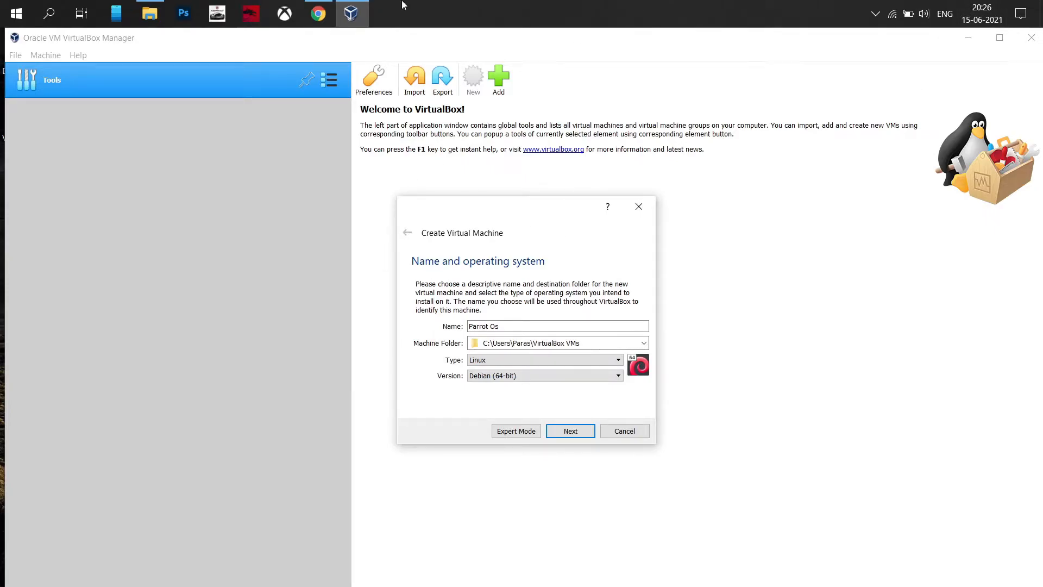
# - Switch to File Explorer and open the VirtualBox VMs folder inside the user's profile folder on drive C
pyautogui.click(149, 13)
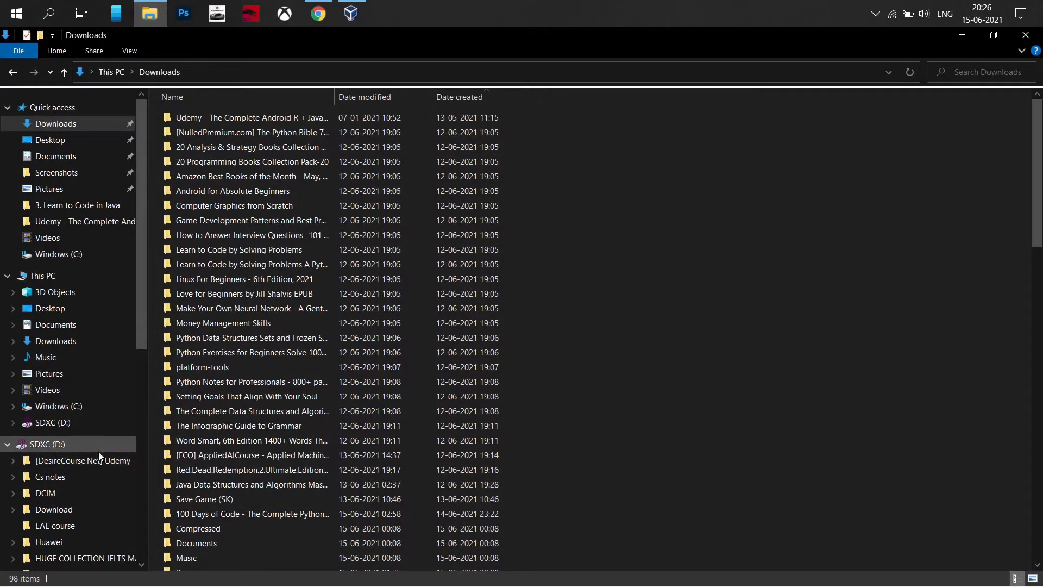
pyautogui.click(73, 408)
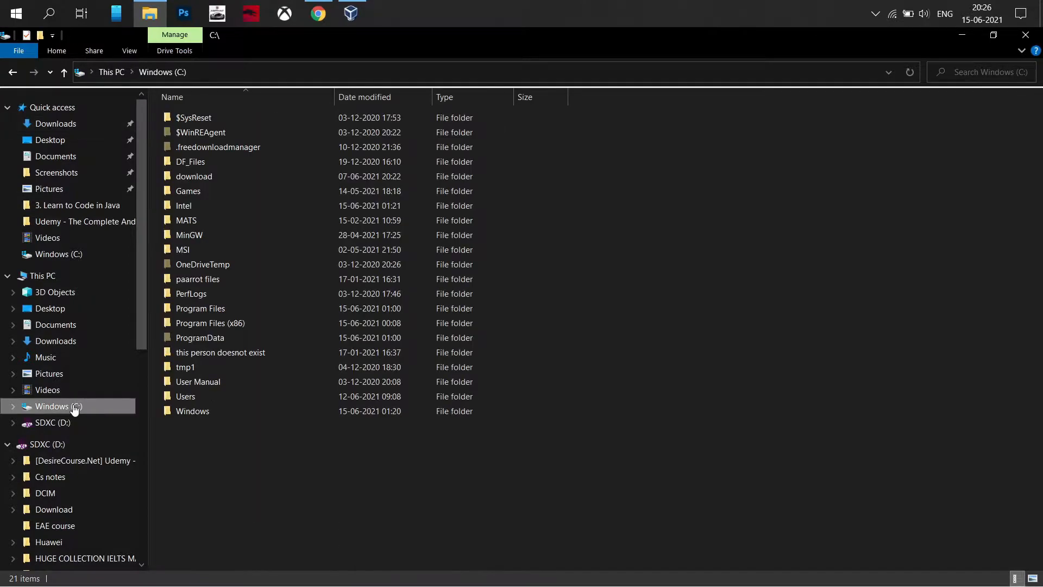
pyautogui.doubleClick(234, 392)
pyautogui.doubleClick(243, 130)
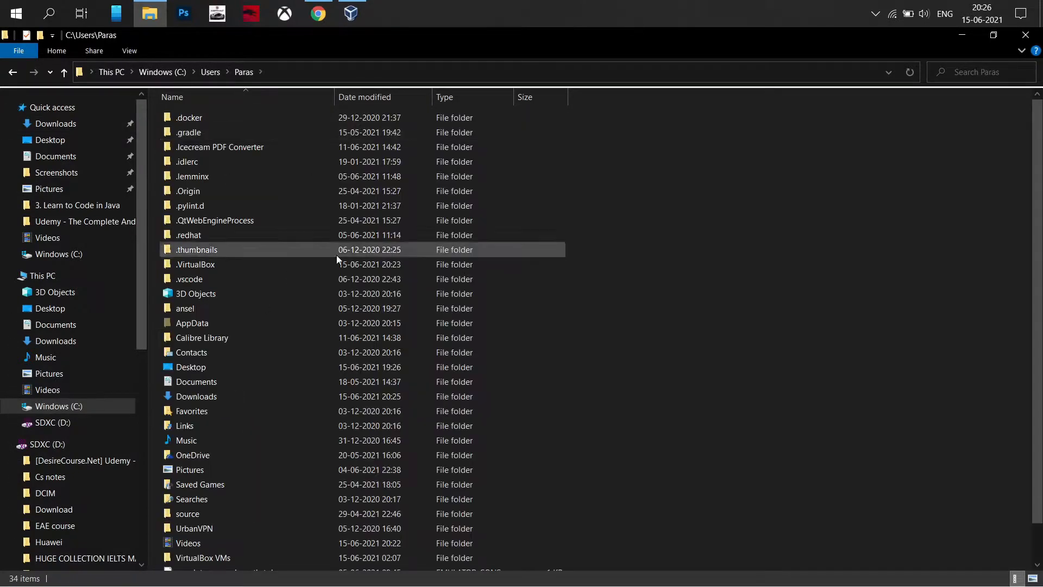
pyautogui.scroll(-1, 556, 443)
pyautogui.click(387, 519)
pyautogui.doubleClick(387, 519)
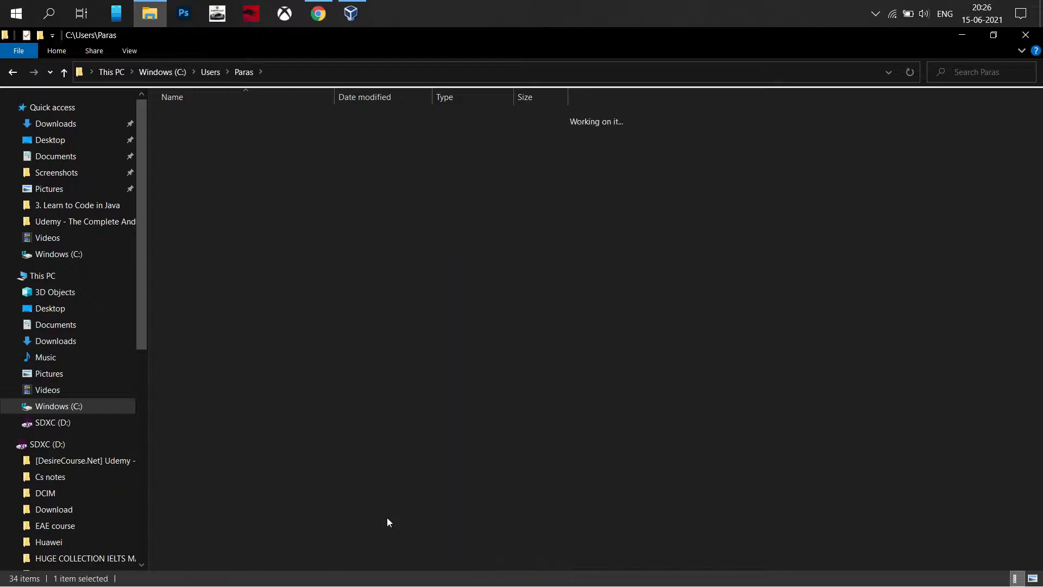
# - Delete the existing Parrot Os folder from VirtualBox VMs and close File Explorer
pyautogui.click(306, 116)
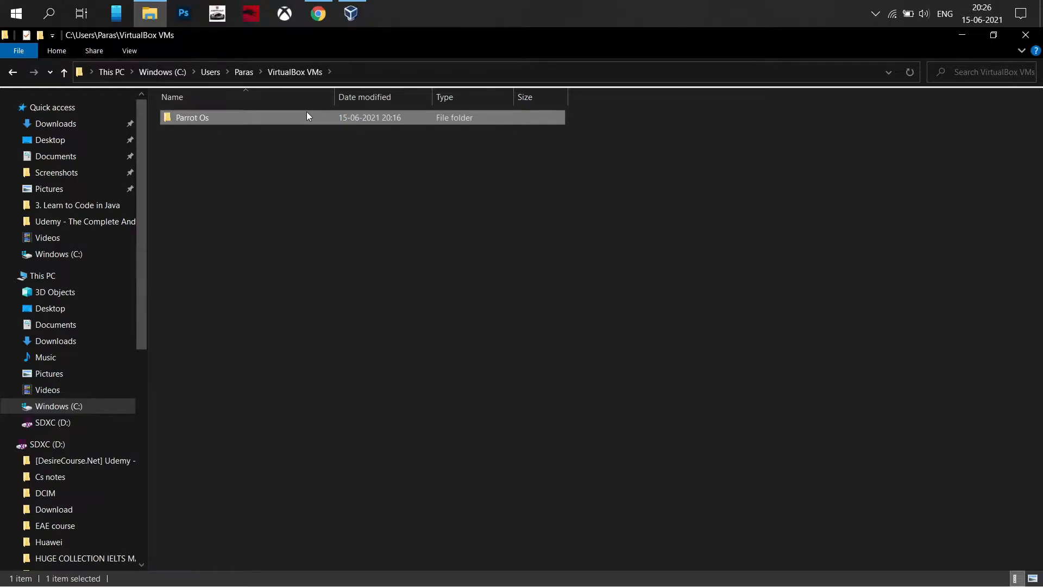
pyautogui.press('F2')
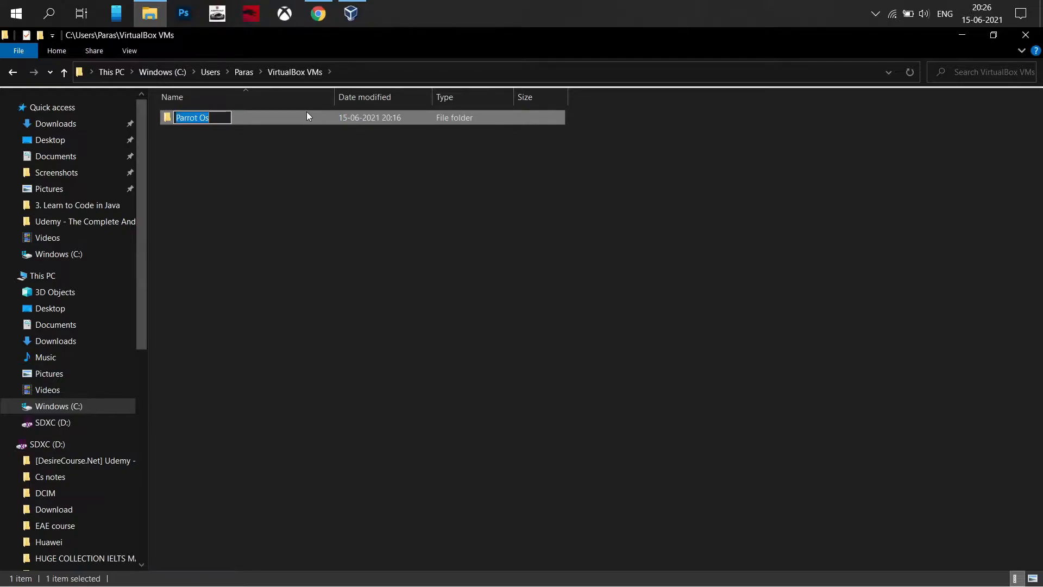
pyautogui.press('BackSpace')
pyautogui.press('Escape')
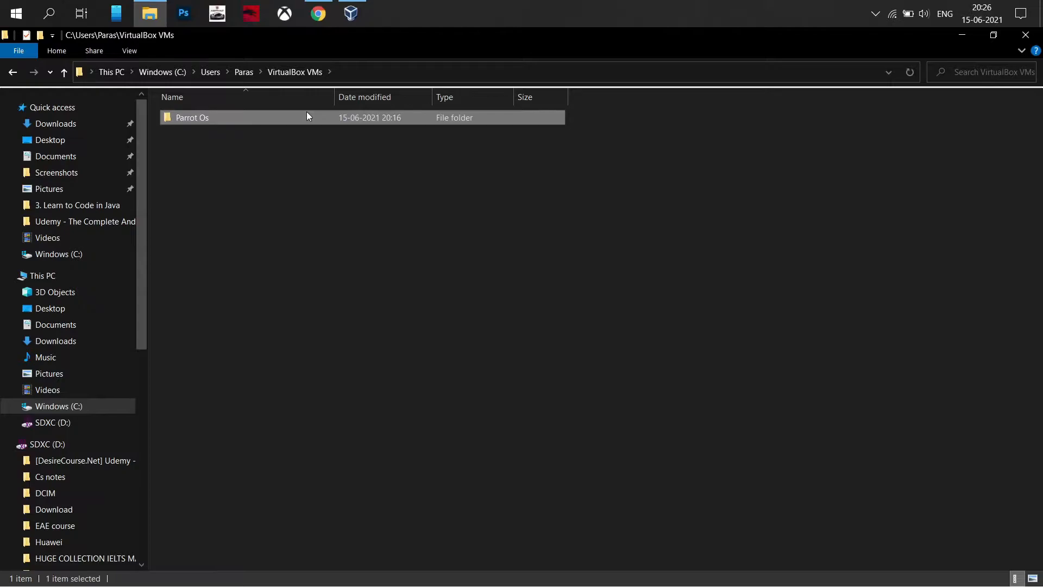
pyautogui.press('Delete')
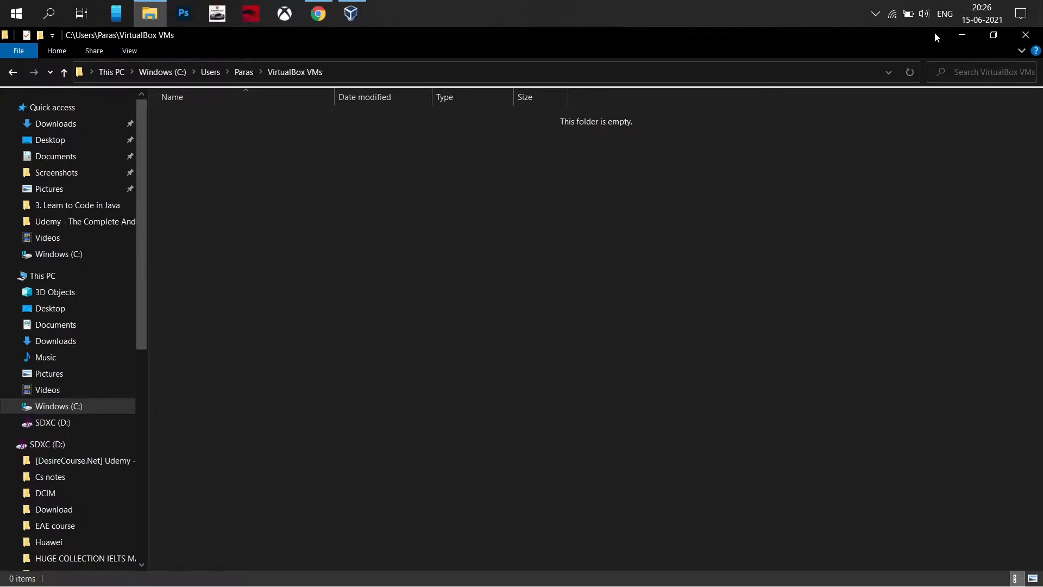
pyautogui.click(1025, 35)
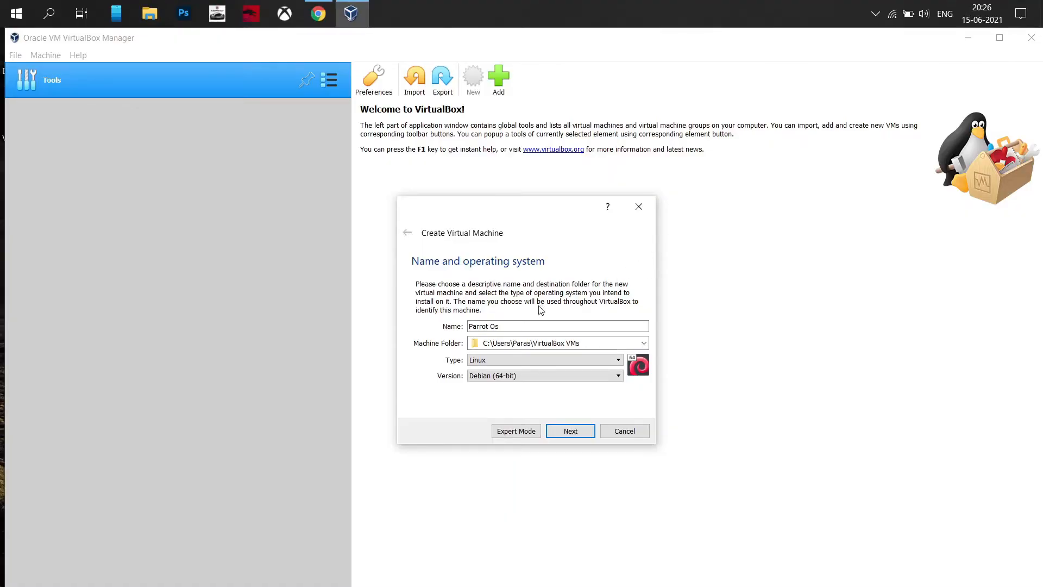
# - Accept the machine's name and operating system, and raise its memory to about the middle of the available range
pyautogui.click(571, 429)
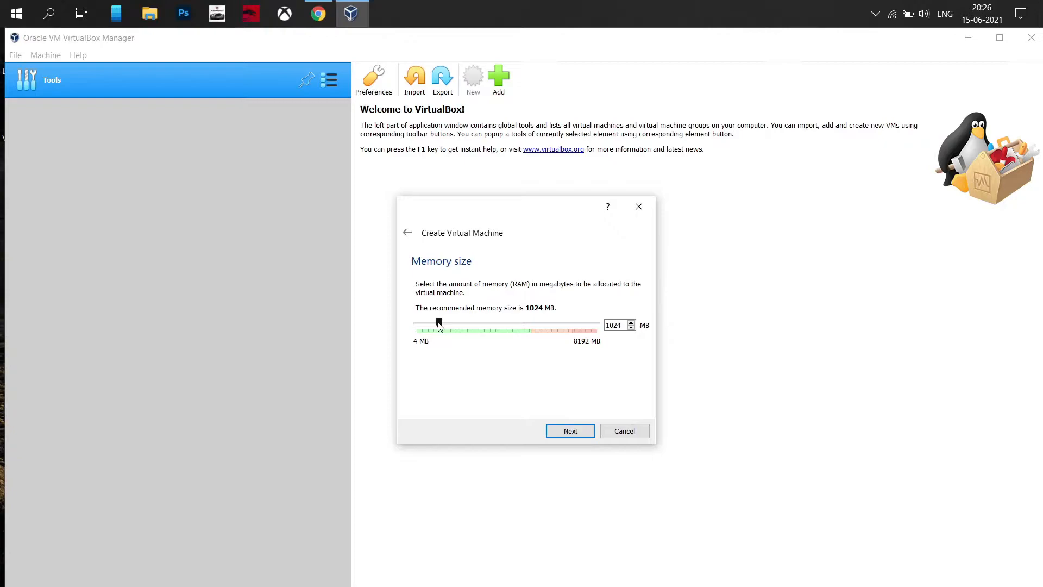
pyautogui.moveTo(440, 326); pyautogui.dragTo(463, 334)
pyautogui.moveTo(463, 324); pyautogui.dragTo(507, 332)
pyautogui.click(562, 437)
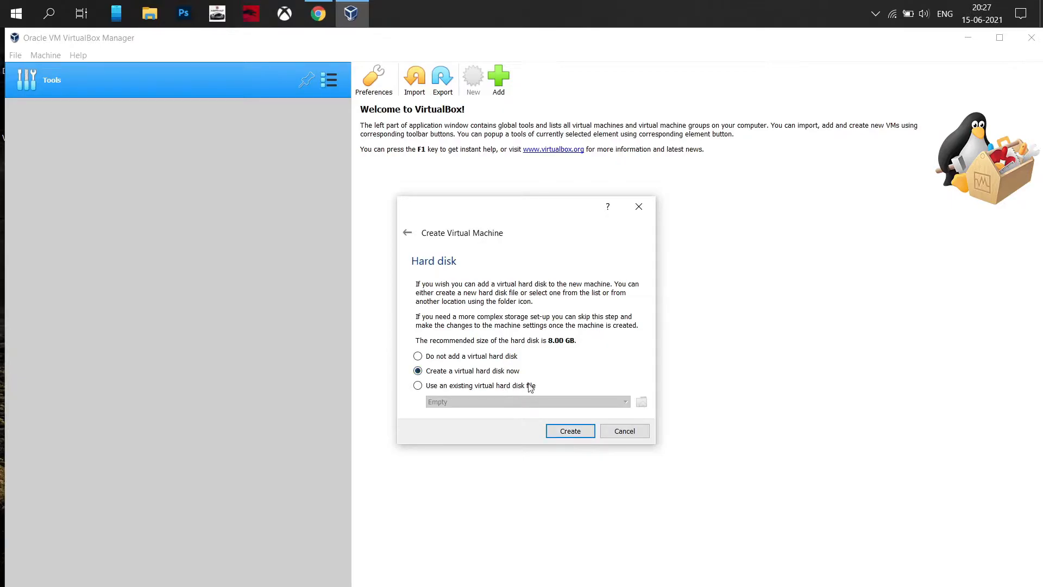
# - Create a dynamically allocated VHD (Virtual Hard Disk) for the Parrot Os machine at the default file location
pyautogui.click(567, 428)
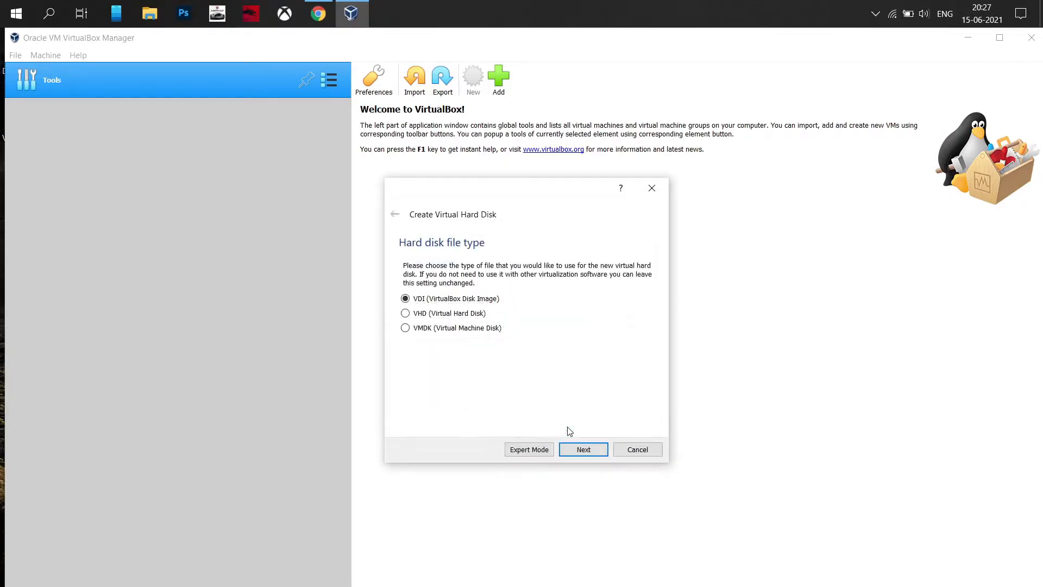
pyautogui.click(445, 316)
pyautogui.click(581, 458)
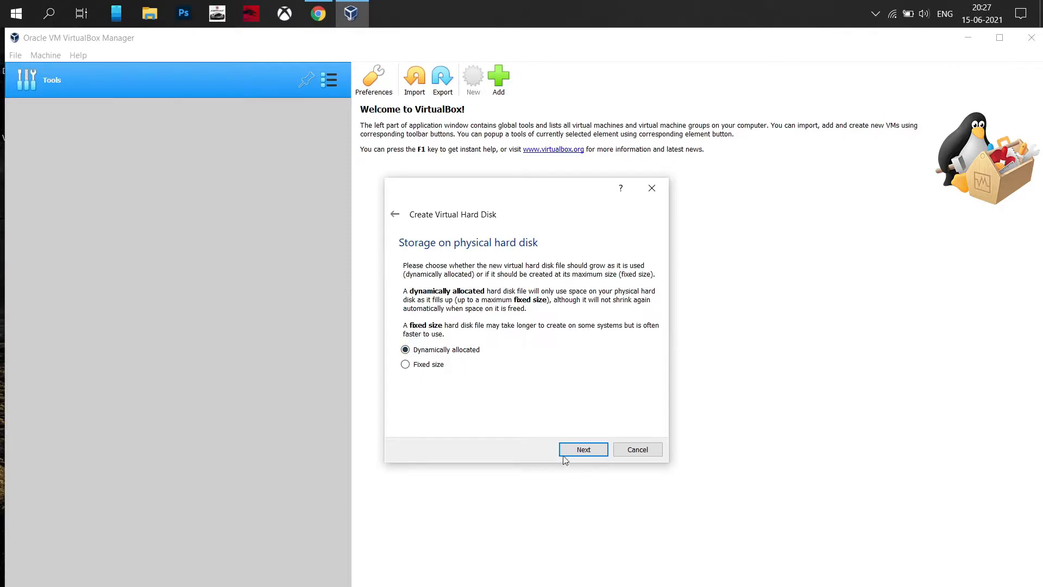
pyautogui.click(581, 450)
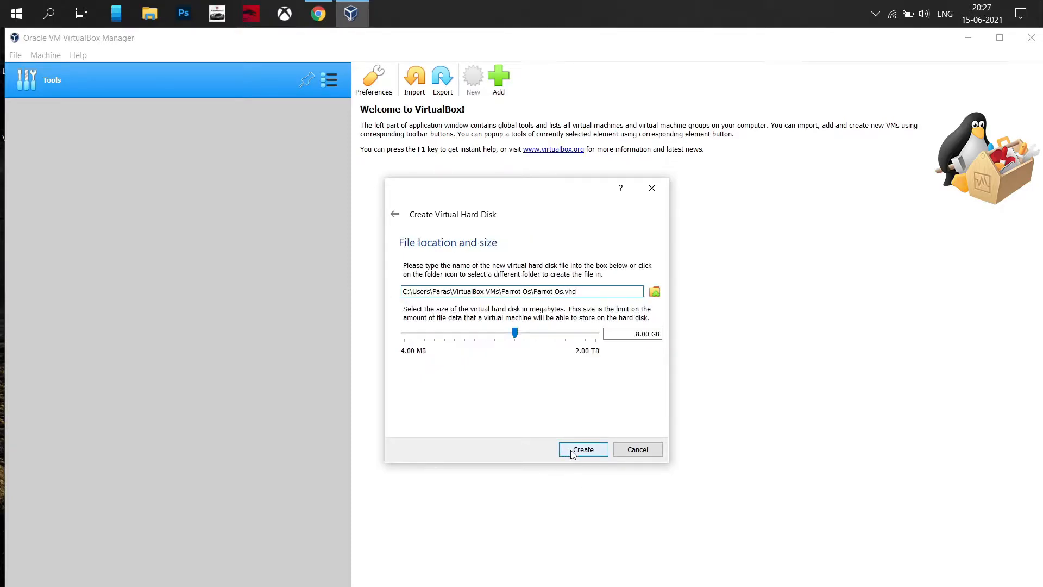
pyautogui.moveTo(650, 334); pyautogui.dragTo(341, 439)
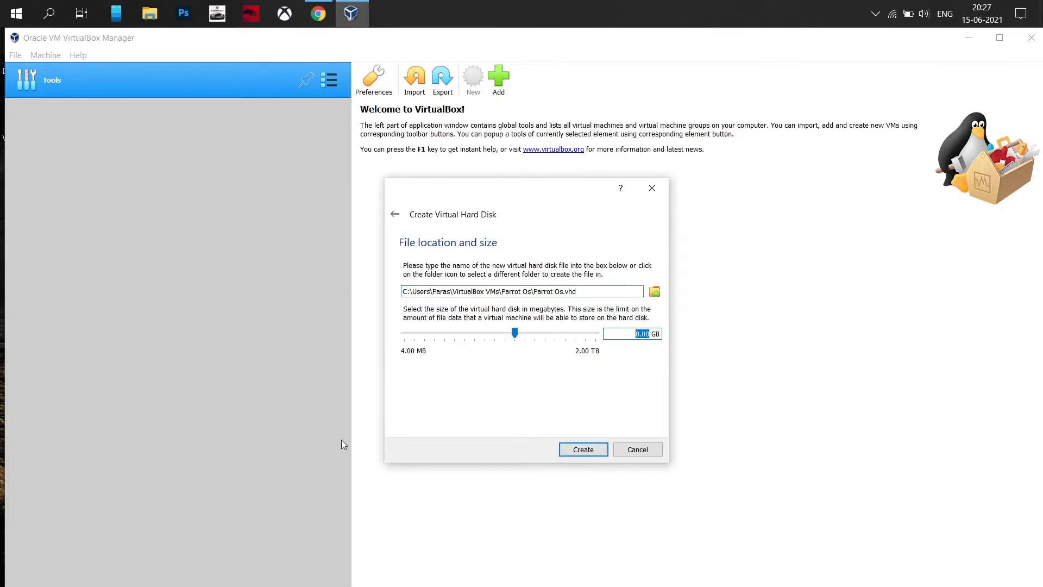
pyautogui.press('Return')
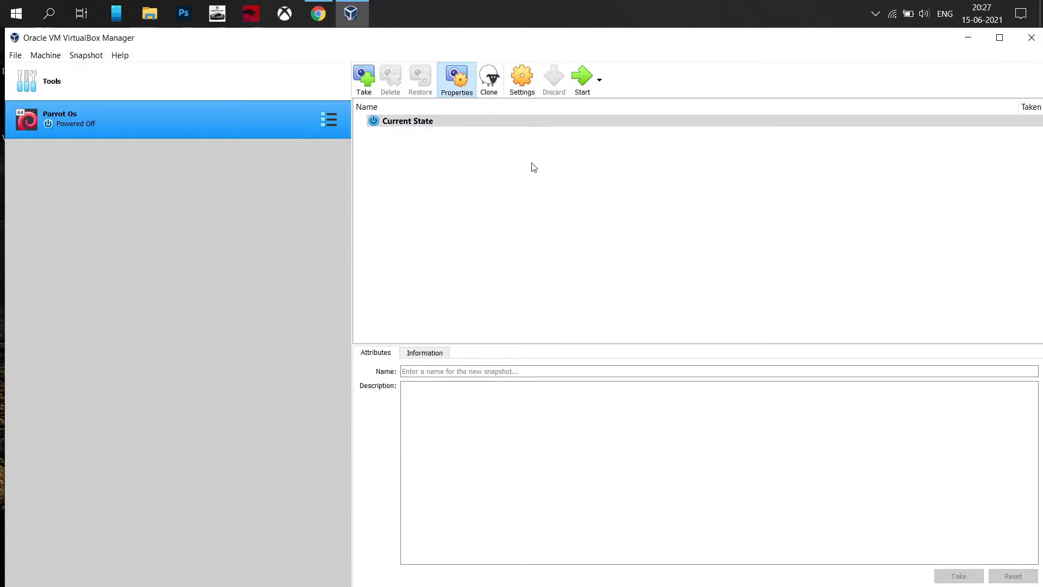
# - Set both Shared Clipboard and Drag'n'Drop to Bidirectional in the Parrot Os machine's advanced general settings
pyautogui.click(522, 81)
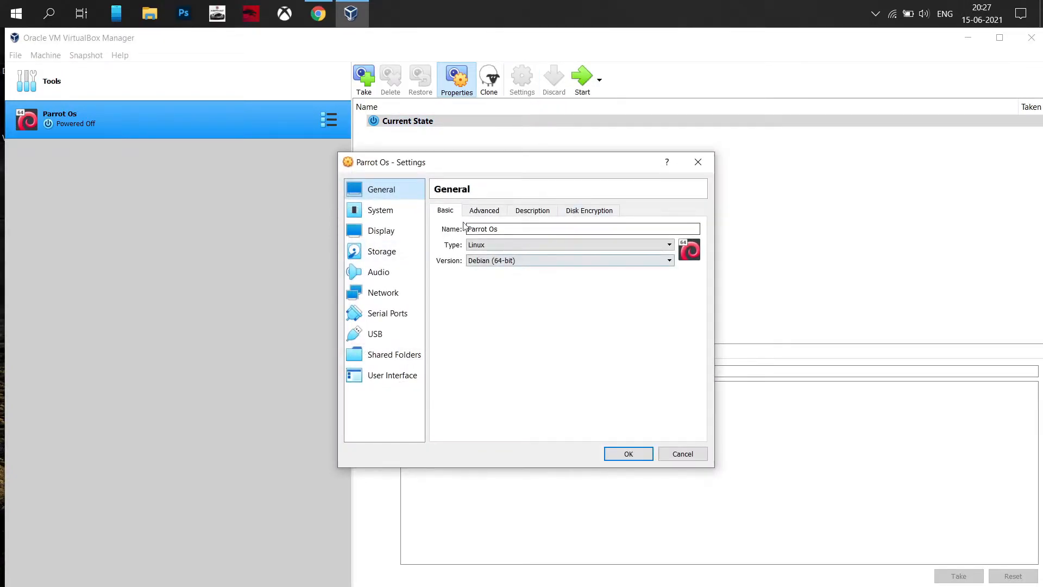
pyautogui.click(496, 215)
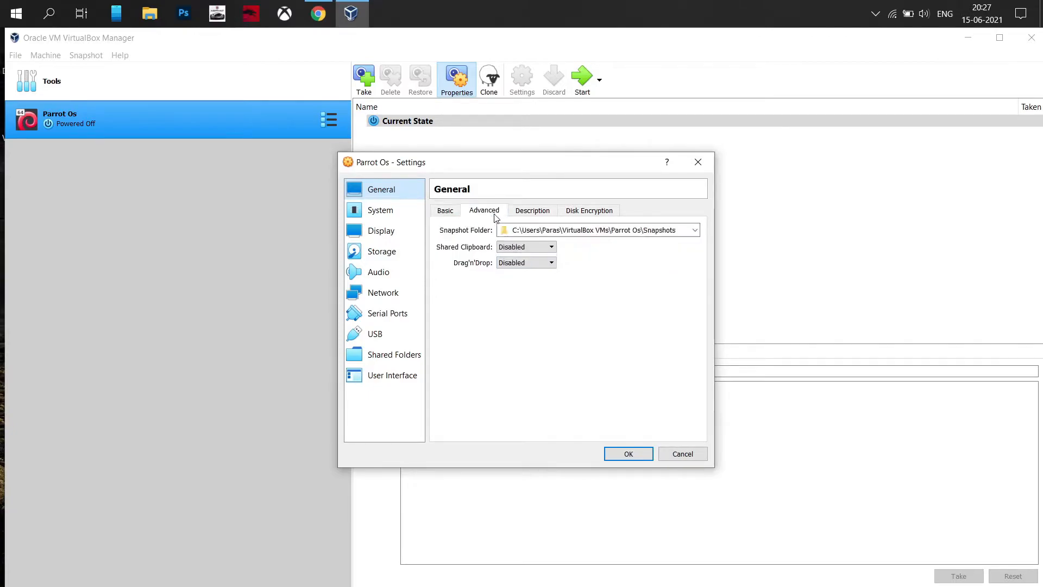
pyautogui.click(518, 247)
pyautogui.click(525, 282)
pyautogui.click(525, 263)
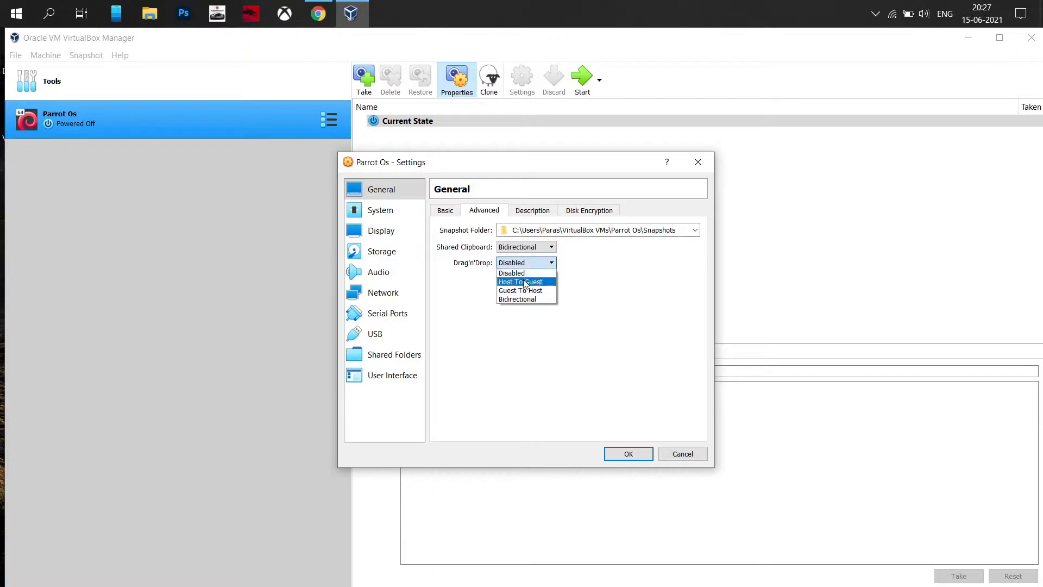
pyautogui.click(530, 297)
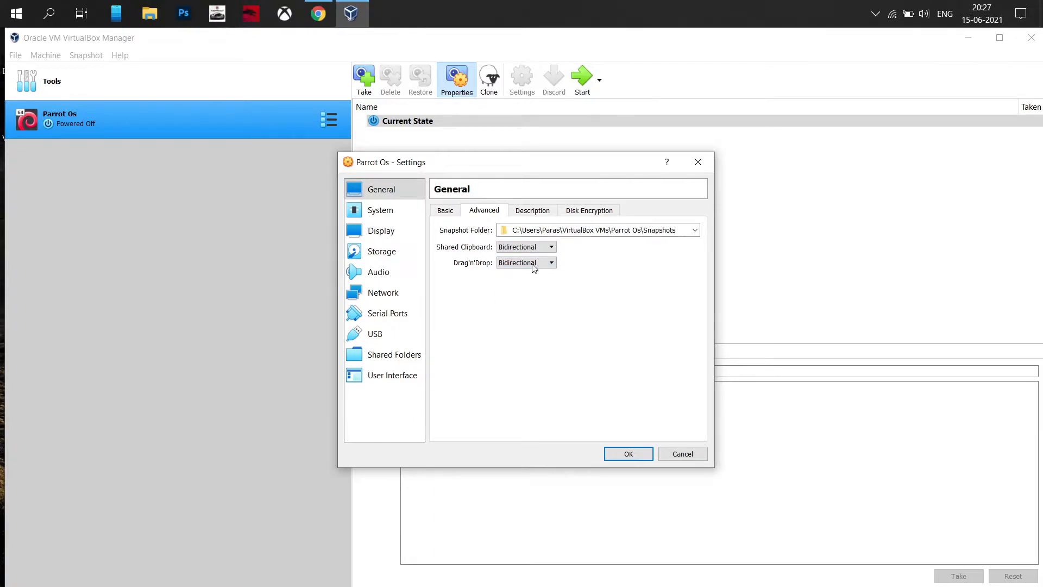
pyautogui.click(532, 212)
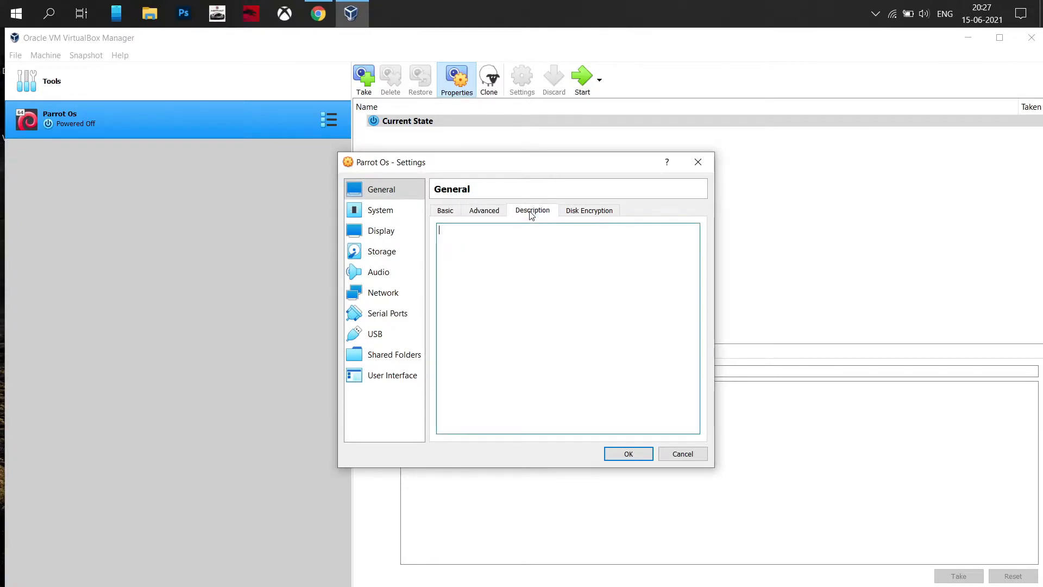
pyautogui.click(565, 213)
pyautogui.click(441, 212)
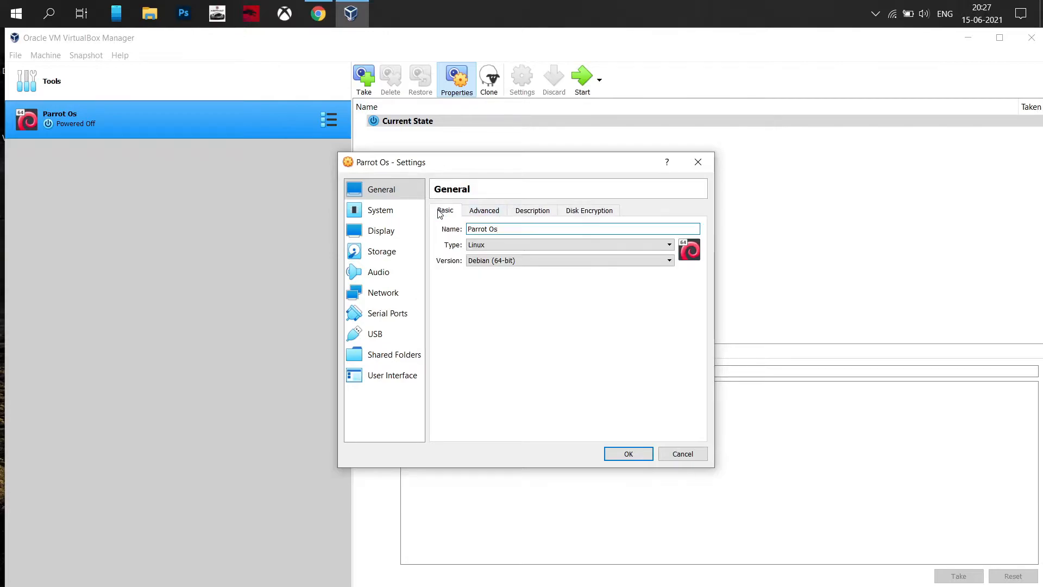
# - Set the Parrot Os machine's processor count to 4 CPUs and check its acceleration settings
pyautogui.click(417, 213)
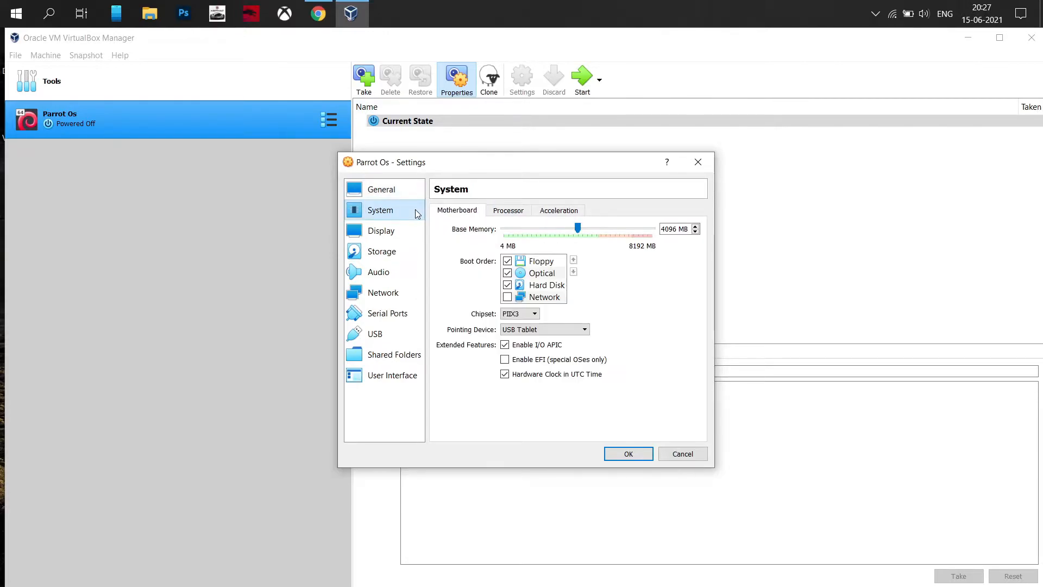
pyautogui.click(504, 215)
pyautogui.moveTo(504, 227); pyautogui.dragTo(578, 240)
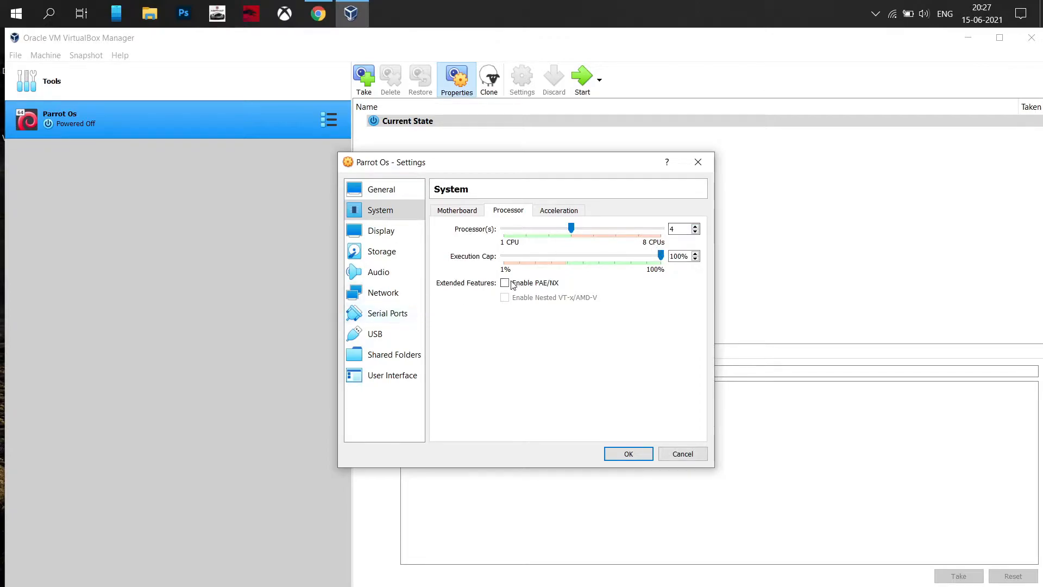
pyautogui.click(557, 212)
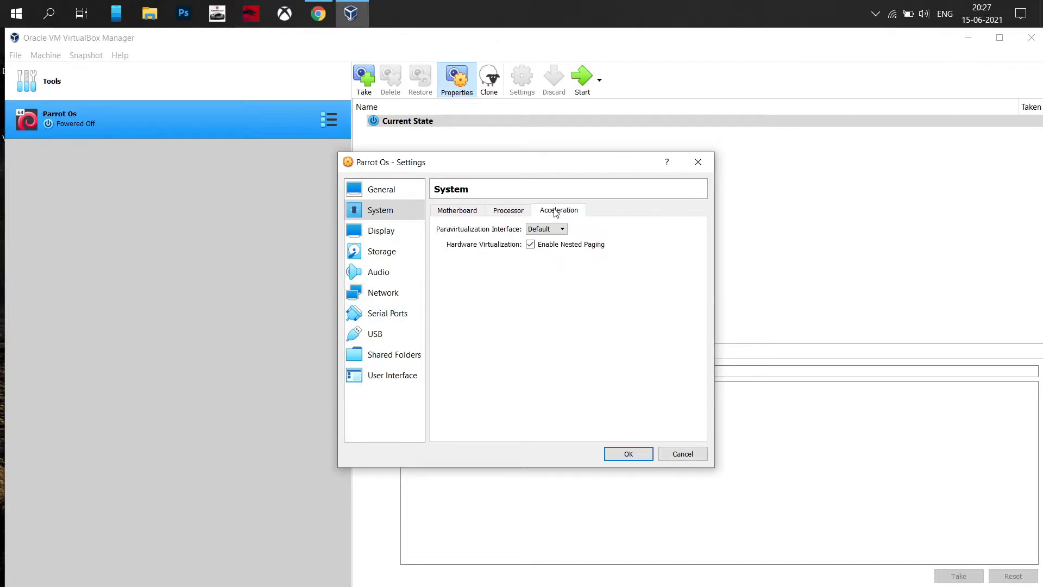
pyautogui.click(473, 212)
# - Raise the Parrot Os machine's video memory to 128 MB and enable 3D acceleration
pyautogui.click(377, 230)
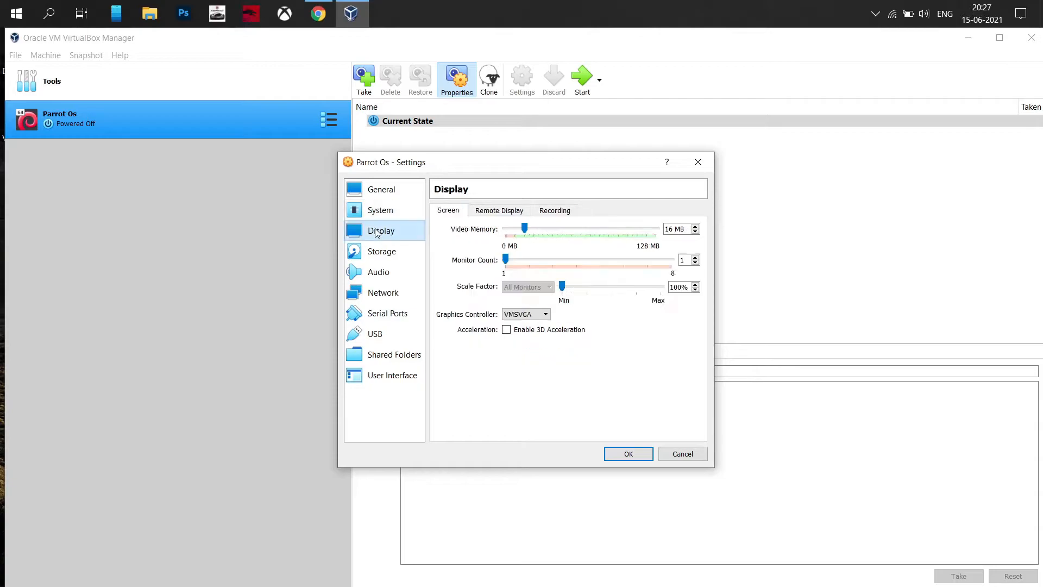
pyautogui.moveTo(525, 228); pyautogui.dragTo(656, 228)
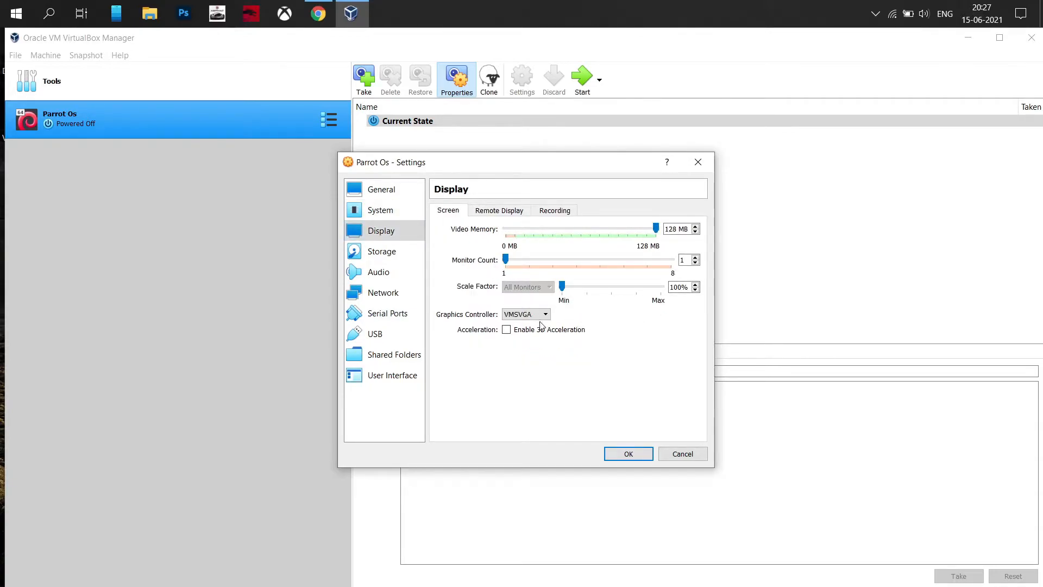
pyautogui.click(525, 333)
# - Attach network Adapter 1 to a Bridged Adapter on Intel(R) Wireless-AC 9560 160MHz and set Promiscuous Mode to Allow All
pyautogui.click(382, 251)
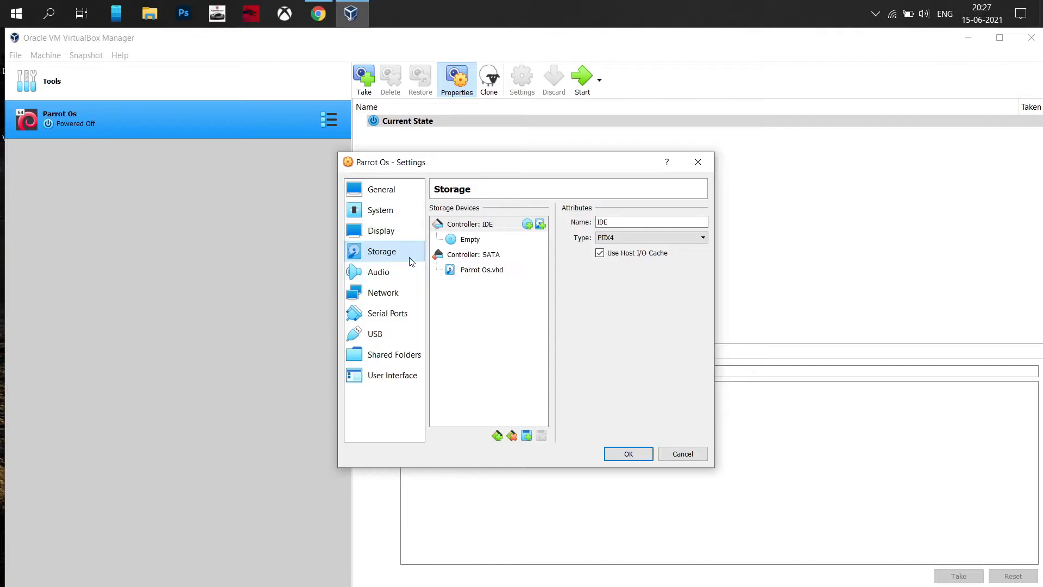
pyautogui.click(410, 279)
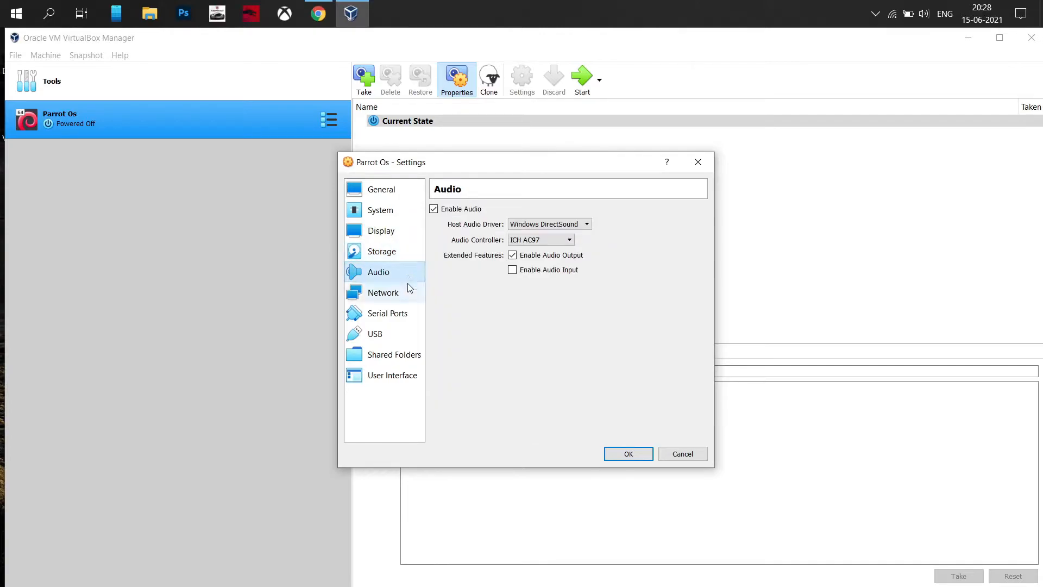
pyautogui.click(407, 291)
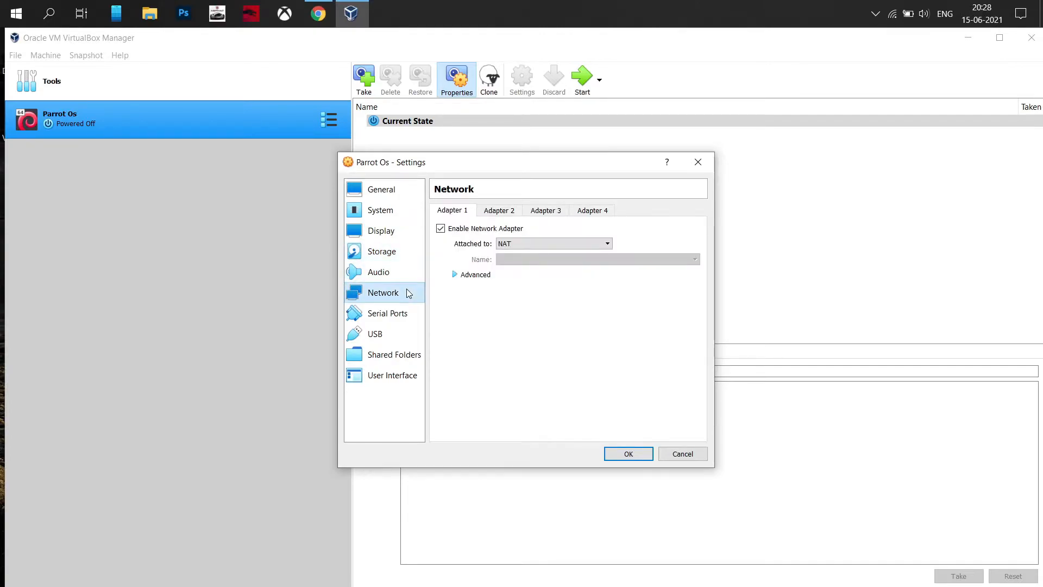
pyautogui.click(521, 242)
pyautogui.click(525, 264)
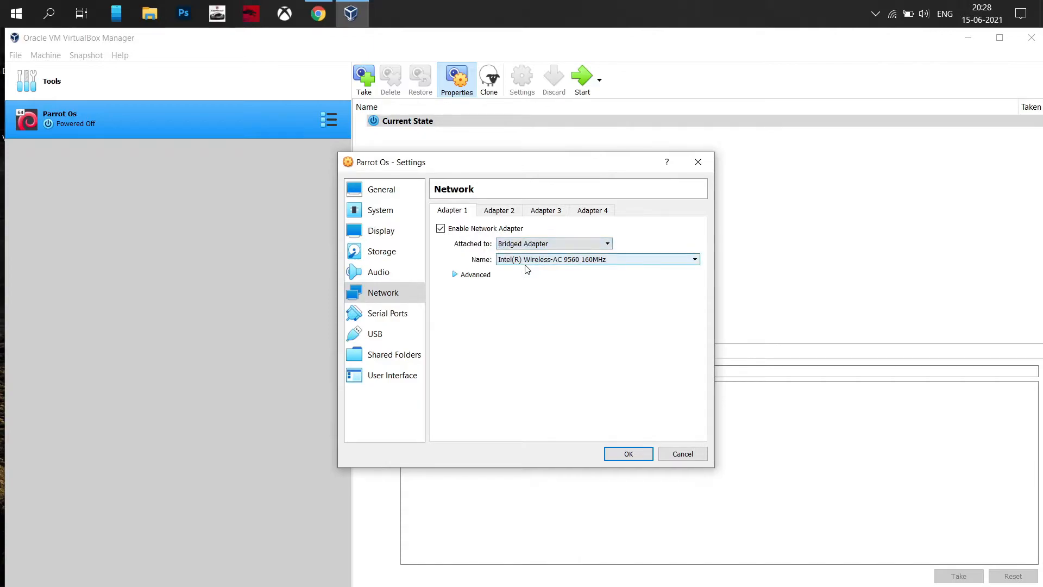
pyautogui.click(475, 275)
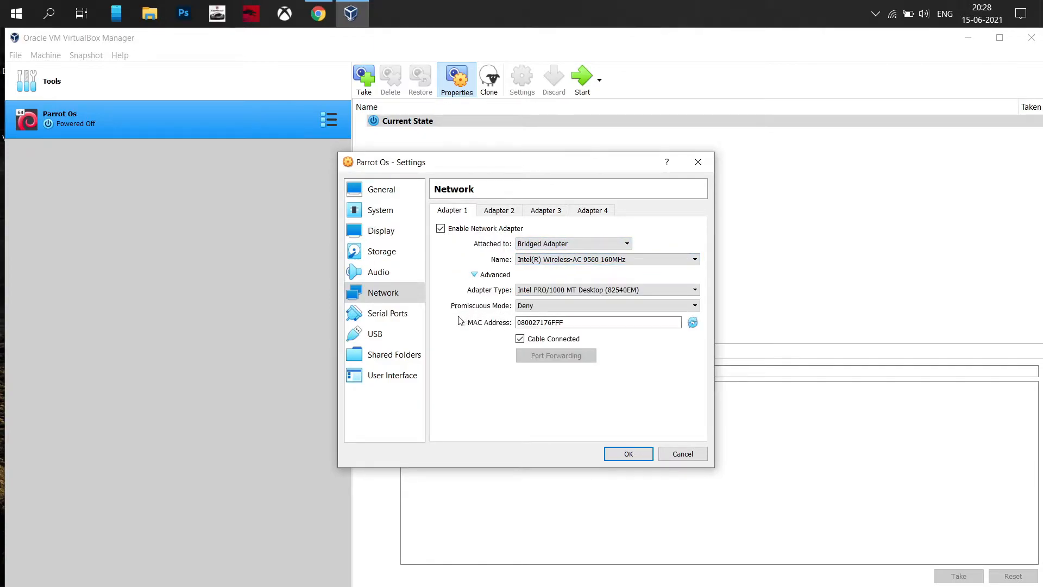
pyautogui.click(529, 306)
pyautogui.click(541, 334)
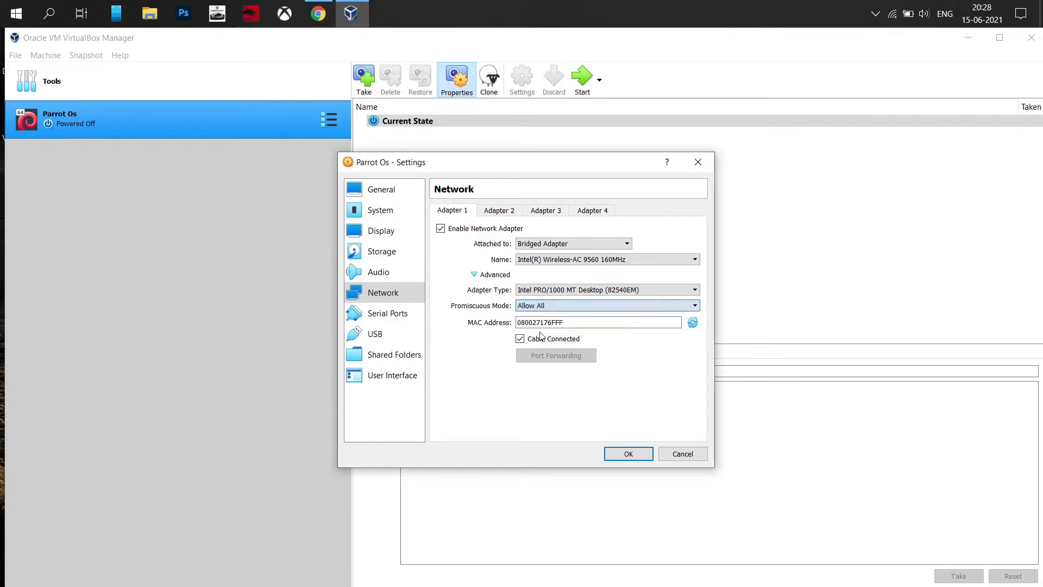
# - Check the serial port, USB and shared folder settings, and save the Parrot Os machine's configuration
pyautogui.click(401, 316)
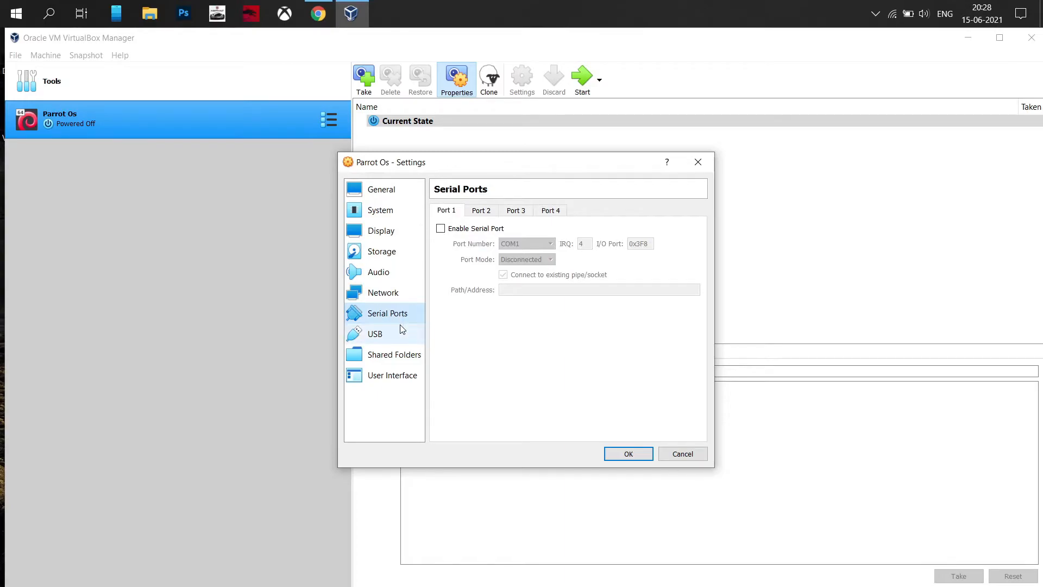
pyautogui.click(401, 331)
pyautogui.click(405, 355)
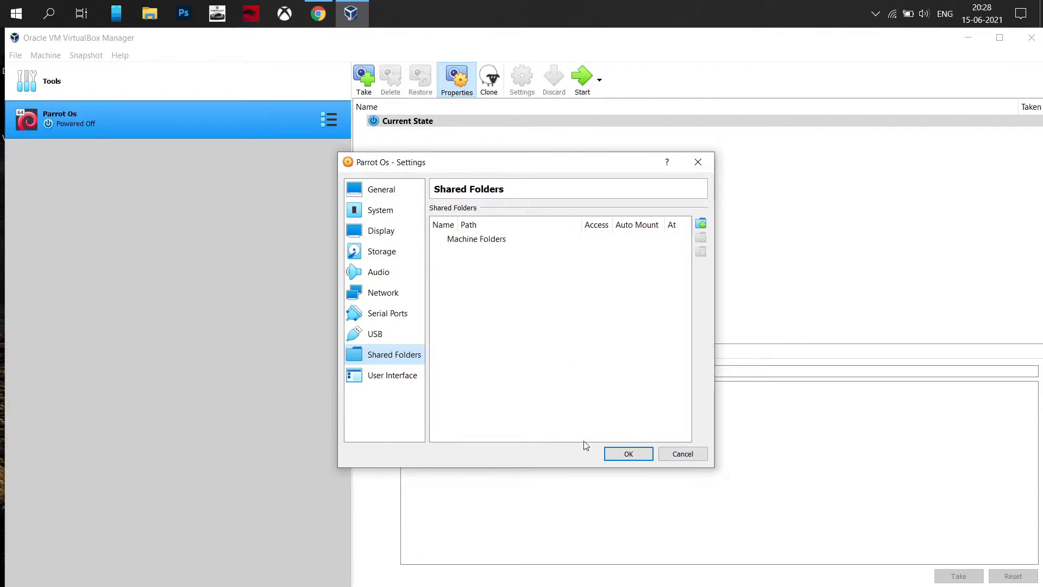
pyautogui.click(634, 453)
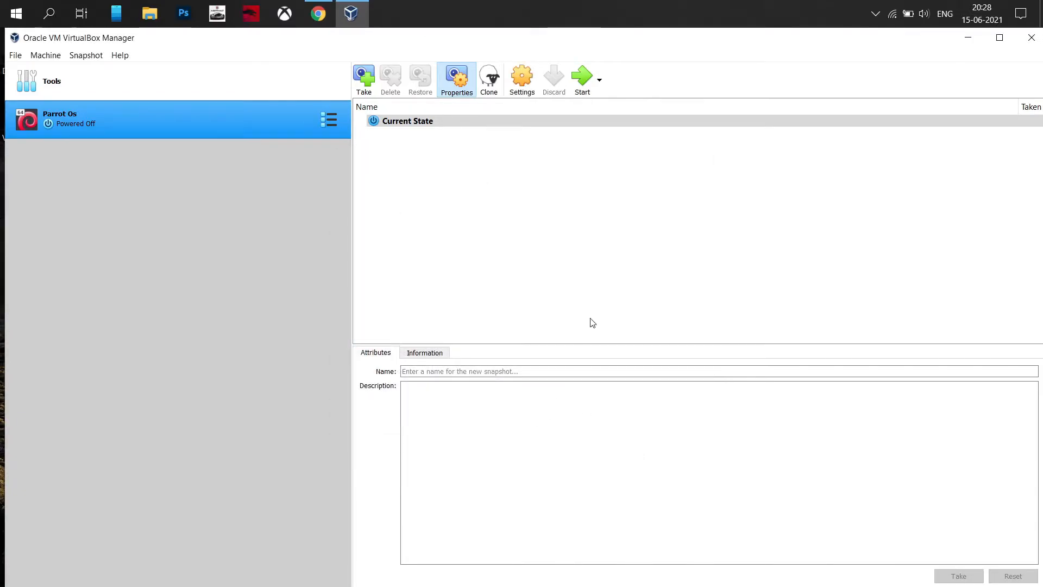
# - Start the Parrot Os machine with Parrot-security-4.11.2_amd64.iso from Downloads as its start-up disk
pyautogui.click(582, 81)
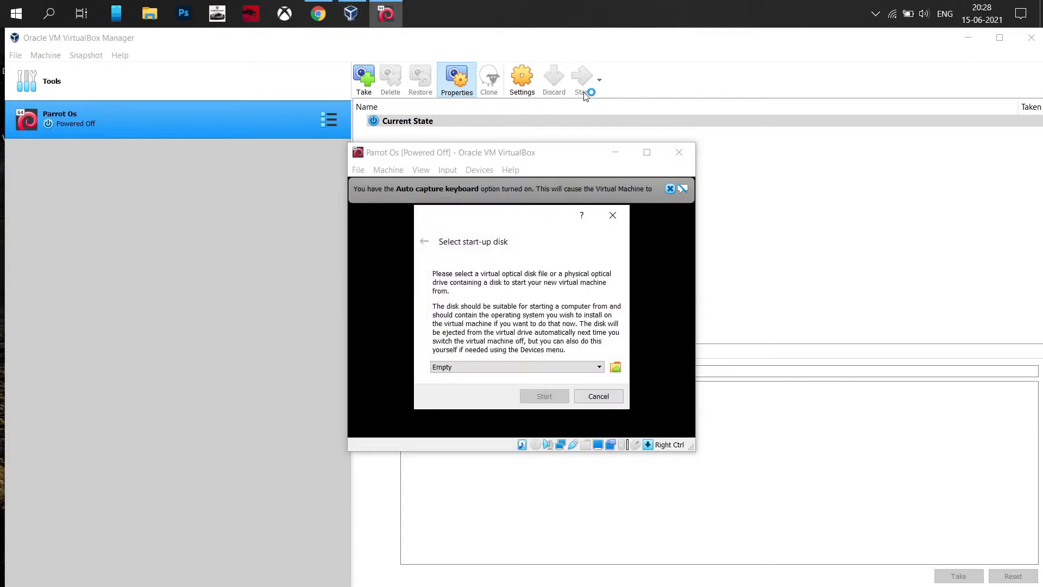
pyautogui.click(513, 366)
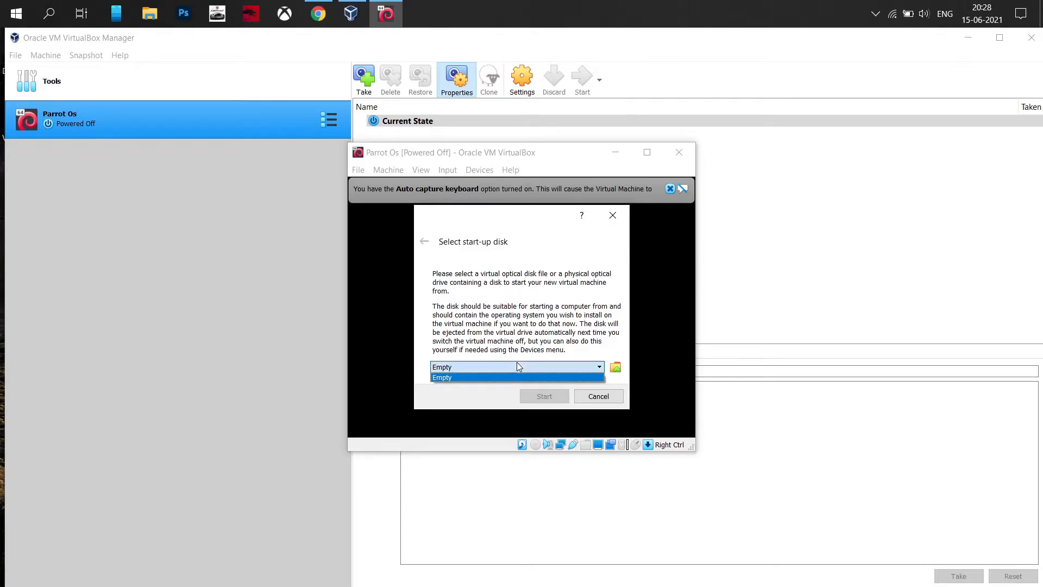
pyautogui.click(558, 349)
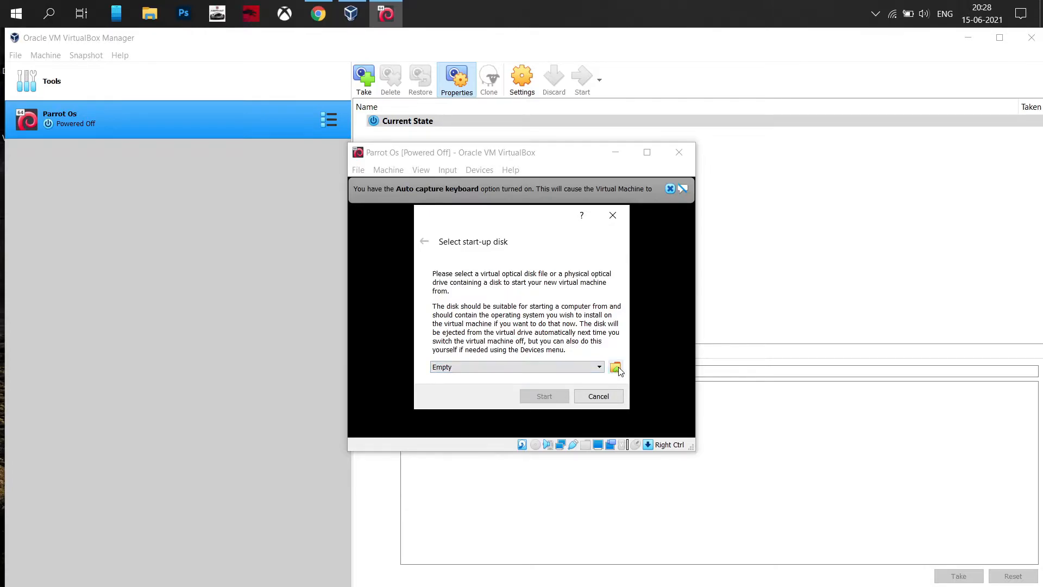
pyautogui.click(615, 368)
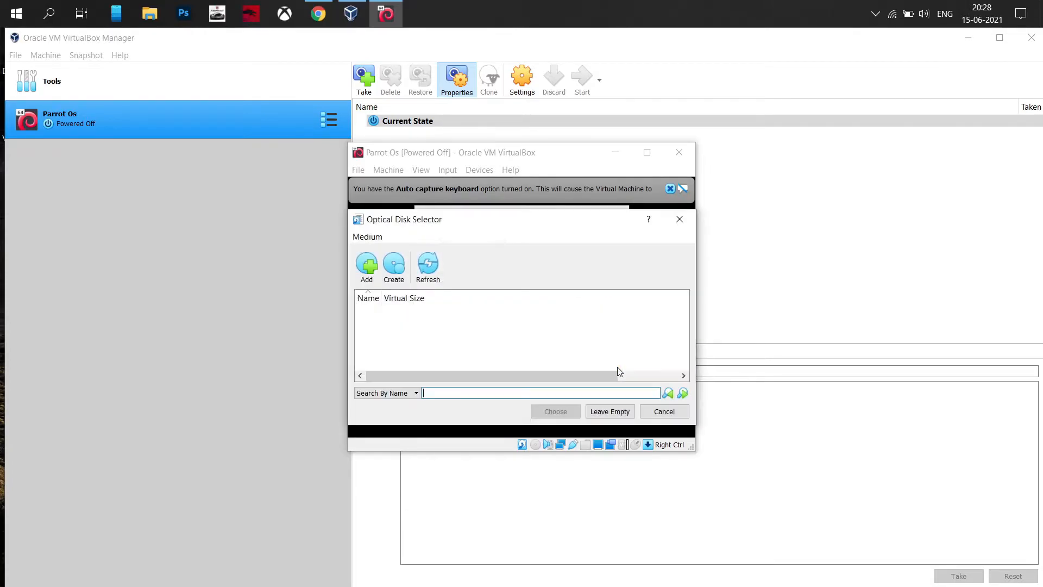
pyautogui.click(364, 278)
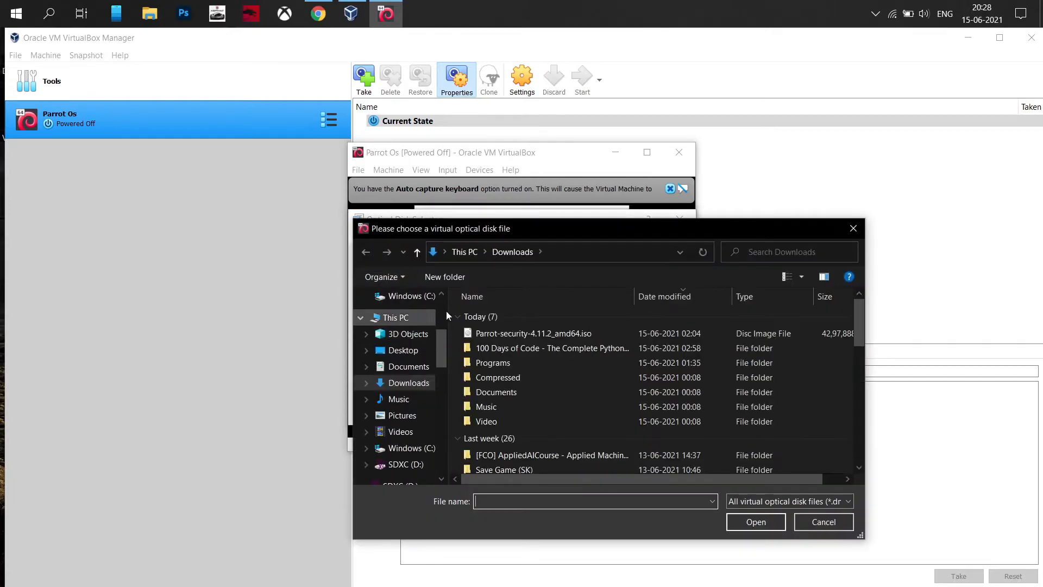
pyautogui.click(500, 331)
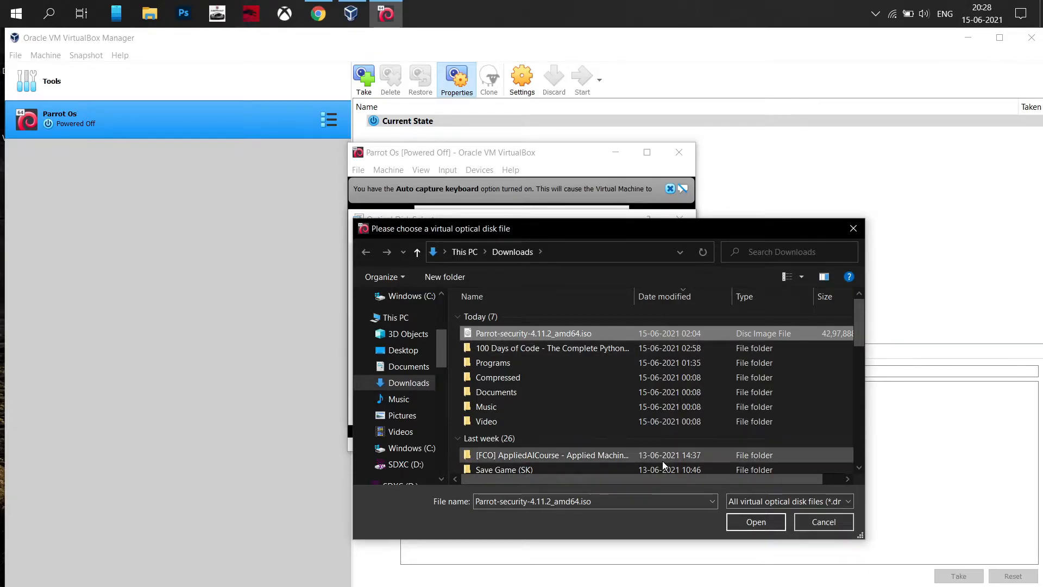
pyautogui.click(755, 524)
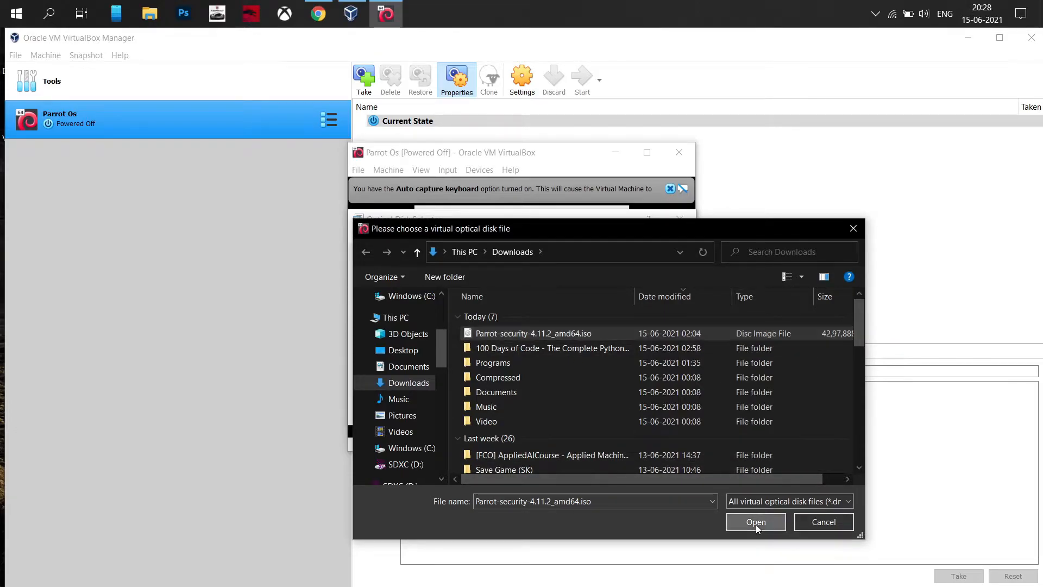
pyautogui.click(551, 412)
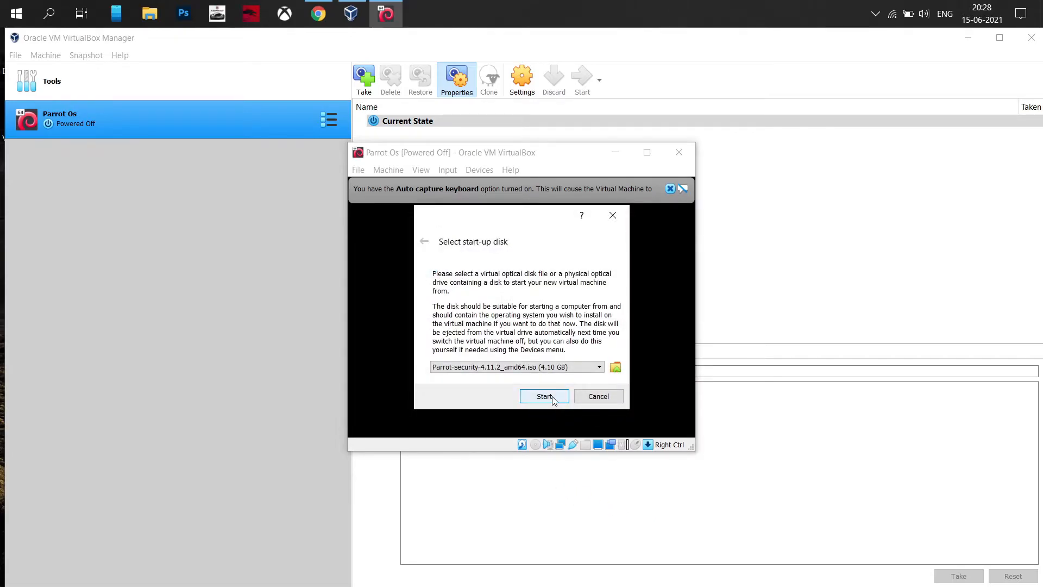
pyautogui.click(552, 397)
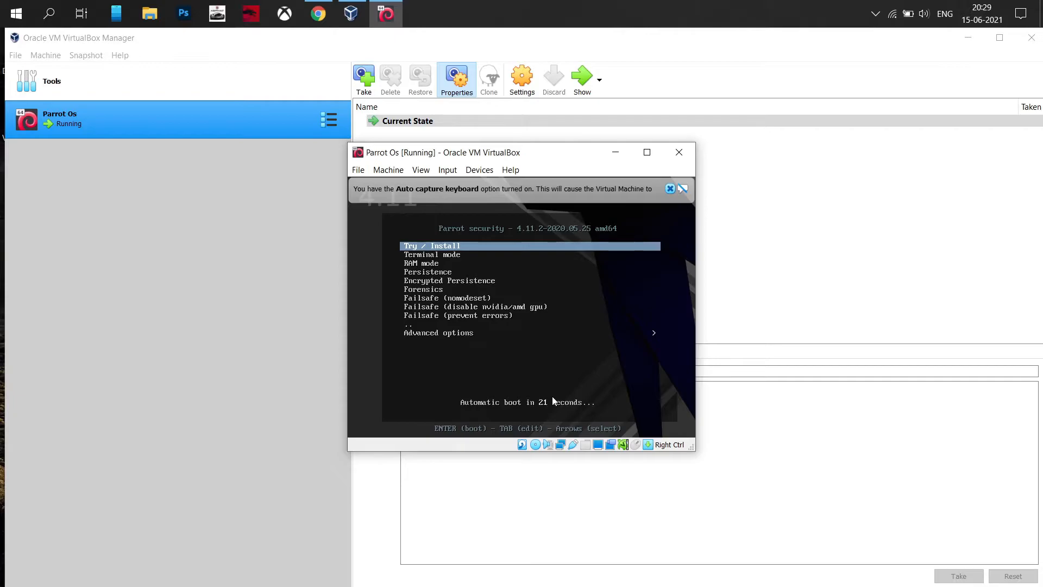
# - Boot the Try / Install entry, maximize the virtual machine window and dismiss the keyboard and mouse notifications
pyautogui.press('Return')
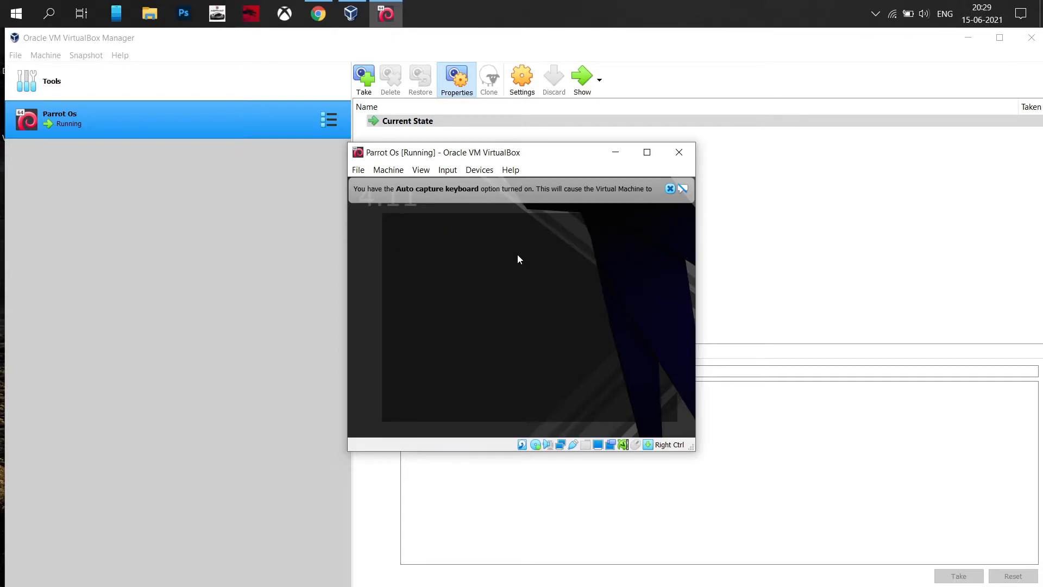
pyautogui.click(691, 152)
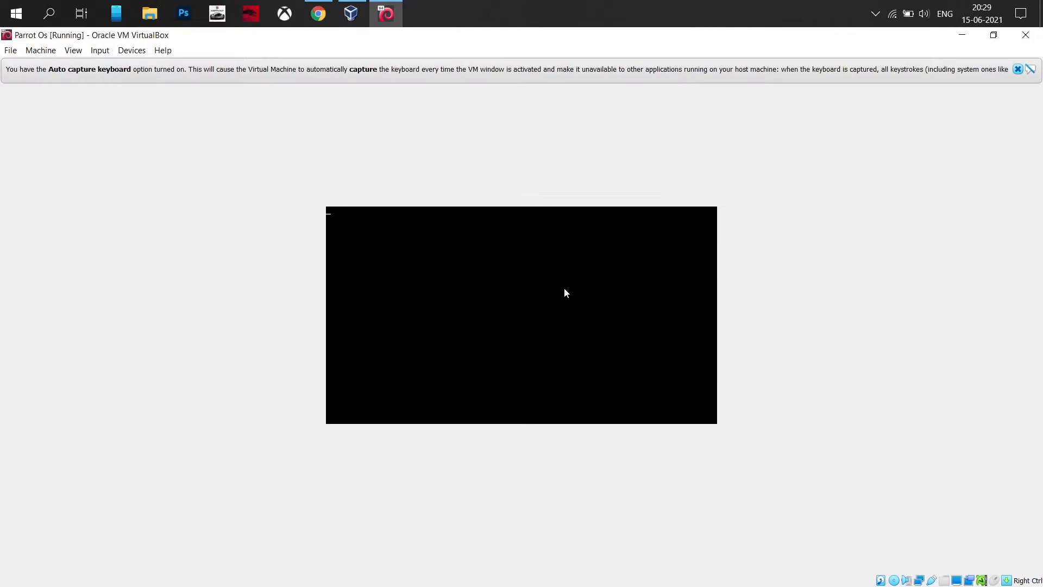
pyautogui.click(1017, 69)
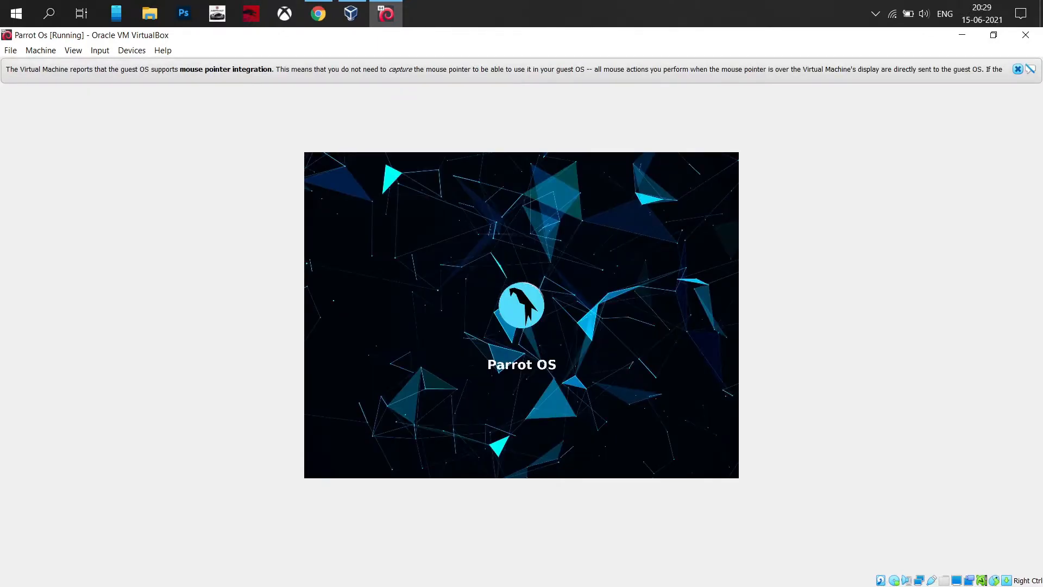
pyautogui.click(1017, 69)
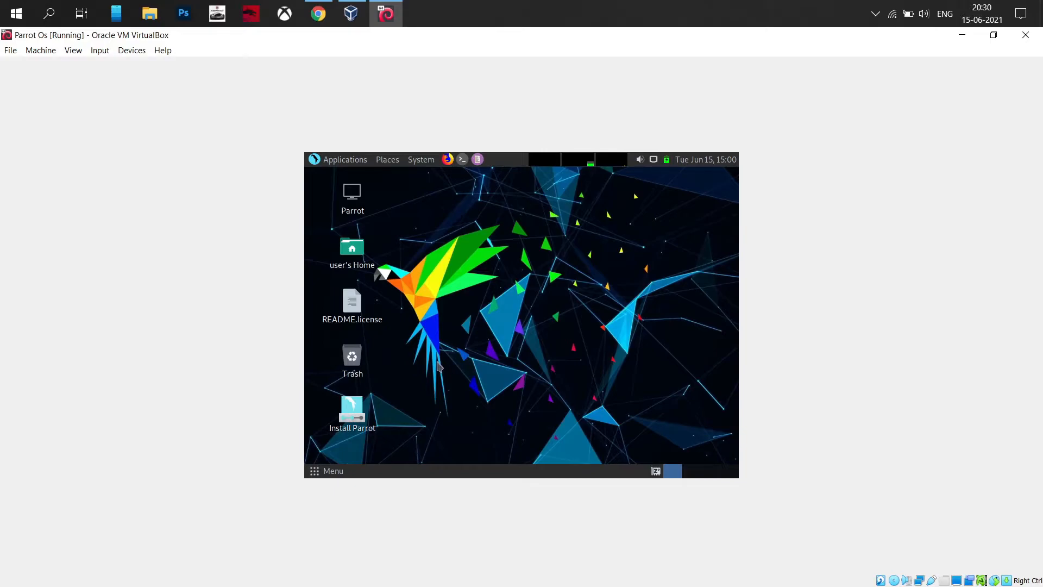
# - Launch the Parrot installer from the live desktop and accept American English as its language
pyautogui.rightClick(436, 367)
pyautogui.click(409, 373)
pyautogui.click(351, 417)
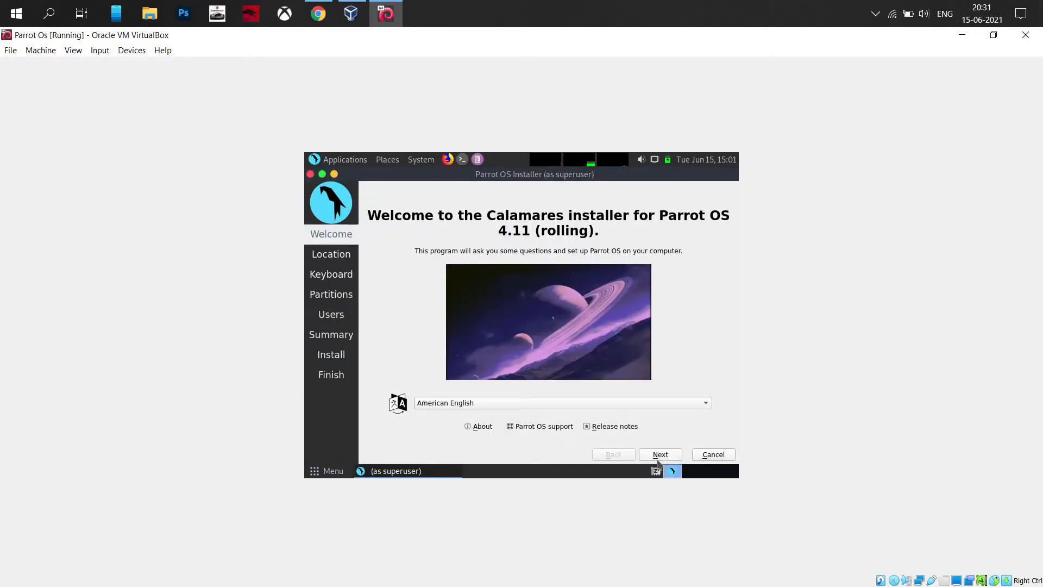
pyautogui.click(655, 455)
# - Set the installation's location to region Asia and zone Kolkata, and continue to the keyboard settings
pyautogui.scroll(-3, 556, 399)
pyautogui.click(556, 399)
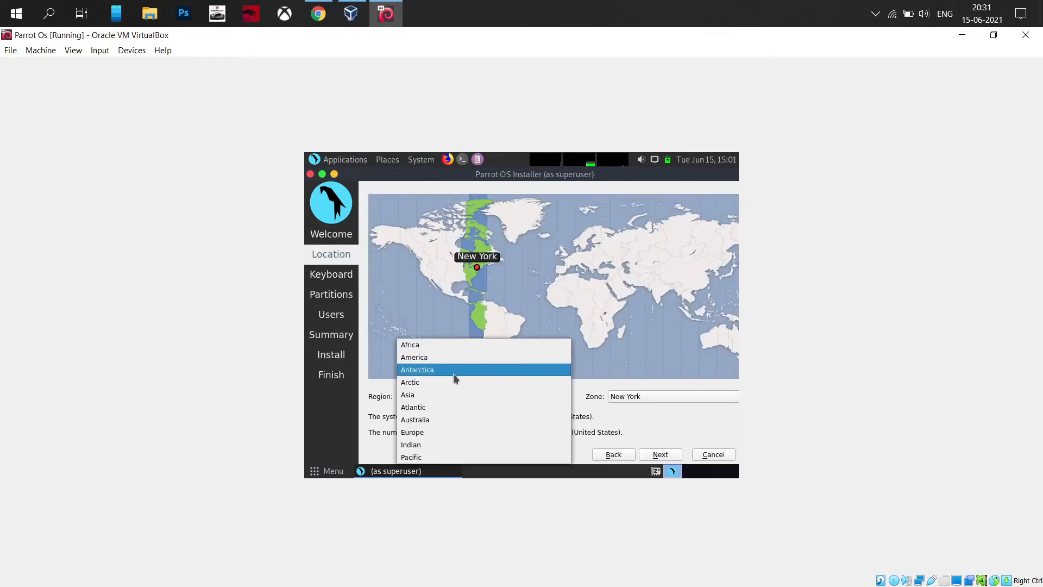
pyautogui.click(448, 403)
pyautogui.click(449, 401)
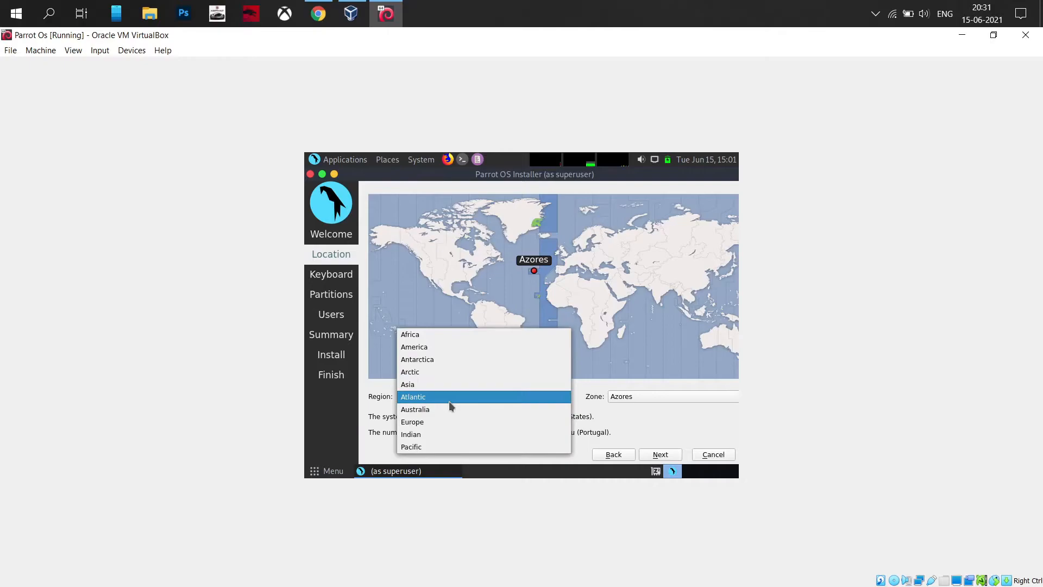
pyautogui.click(442, 385)
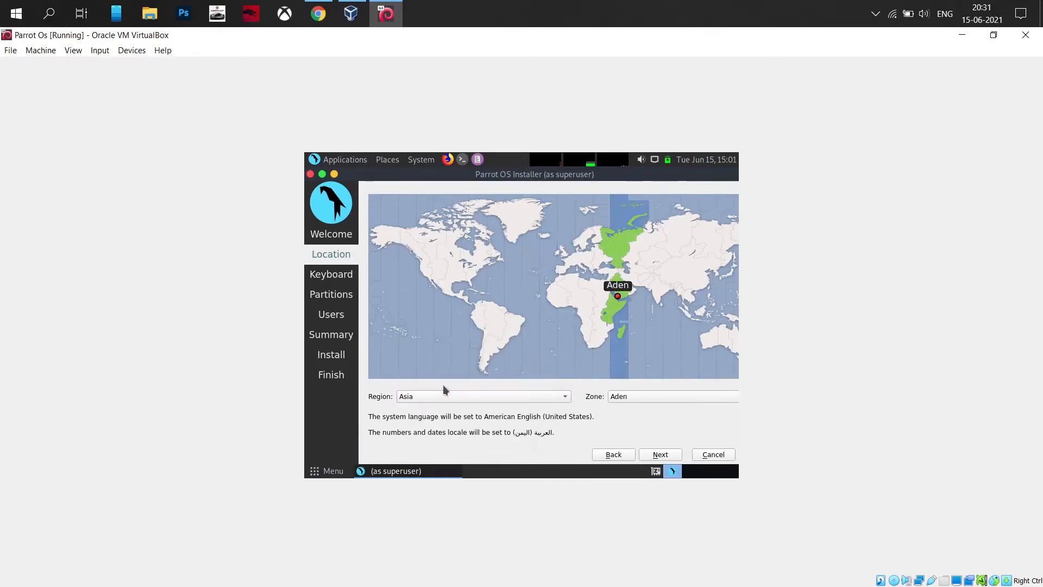
pyautogui.click(623, 396)
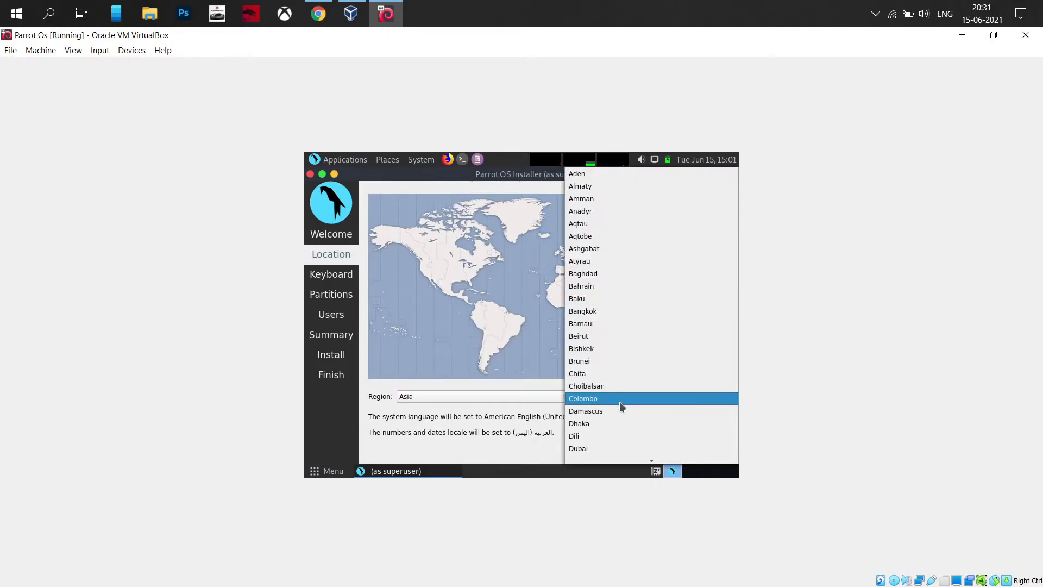
pyautogui.scroll(-3, 619, 402)
pyautogui.scroll(-3, 604, 383)
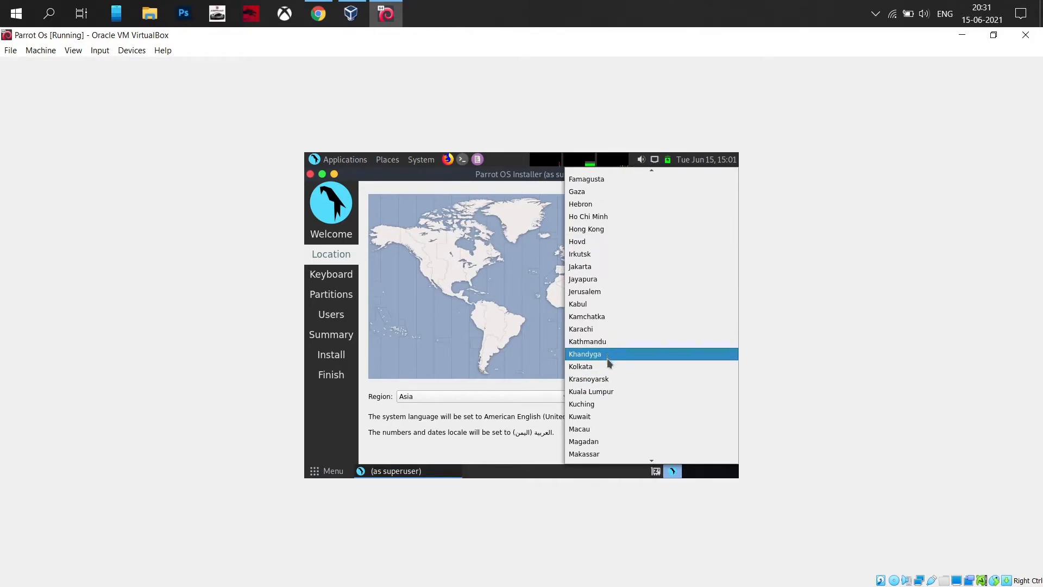
pyautogui.click(609, 366)
pyautogui.click(658, 454)
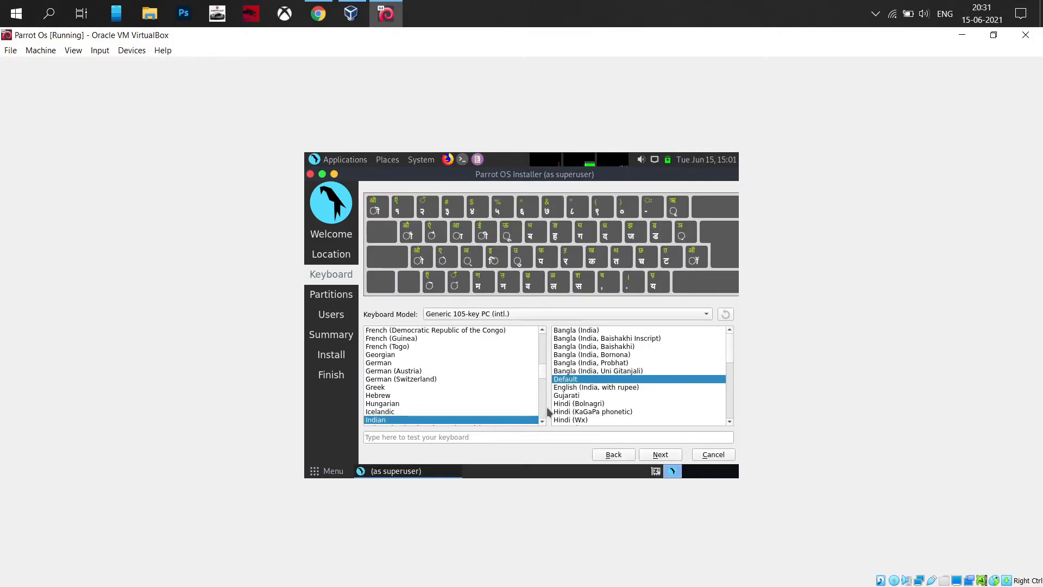
# - Set the keyboard layout to English (US) with the Default variant and continue to the partition settings
pyautogui.scroll(10, 493, 376)
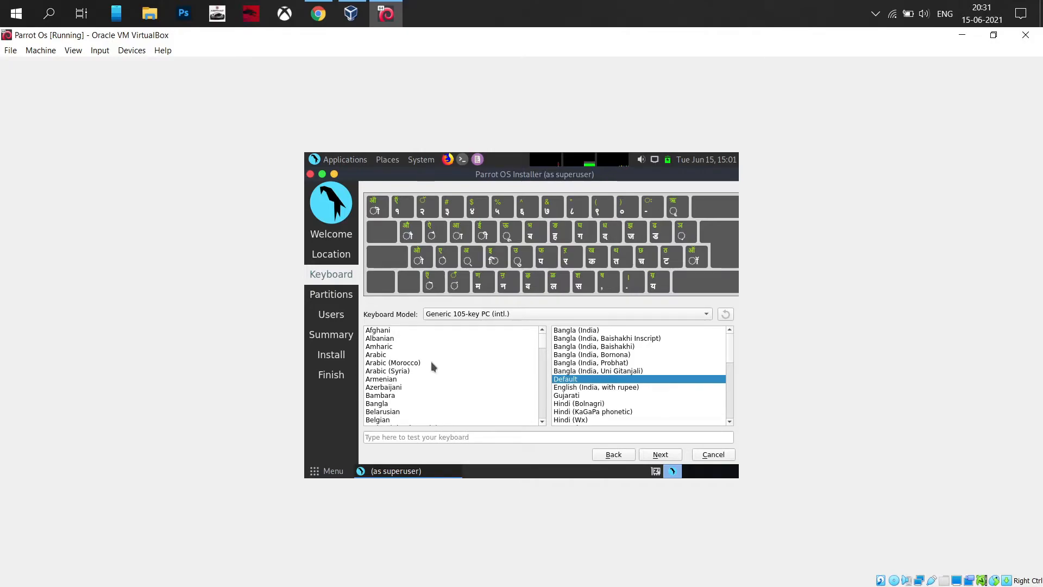
pyautogui.scroll(-8, 448, 374)
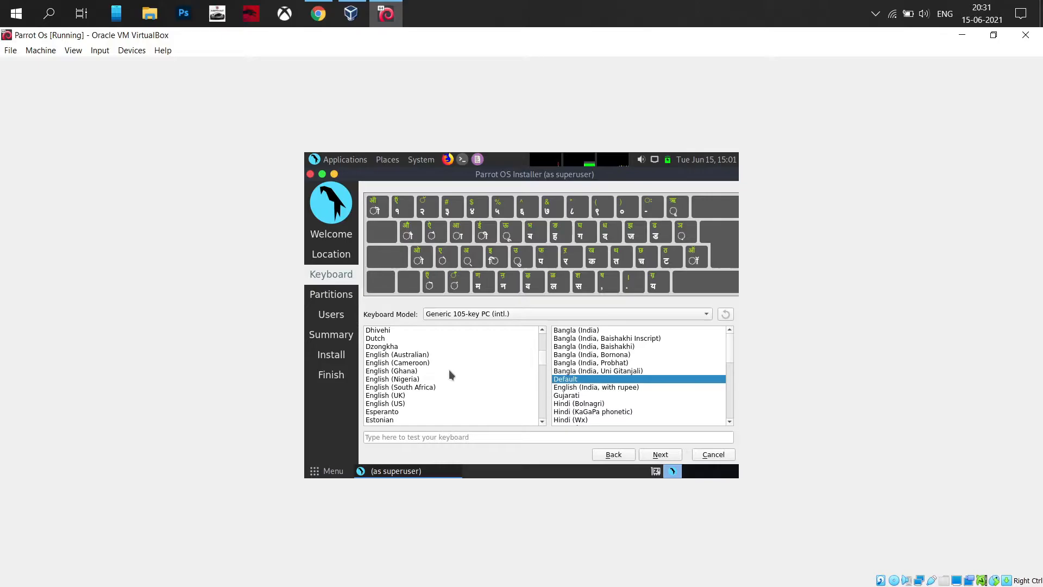
pyautogui.click(402, 377)
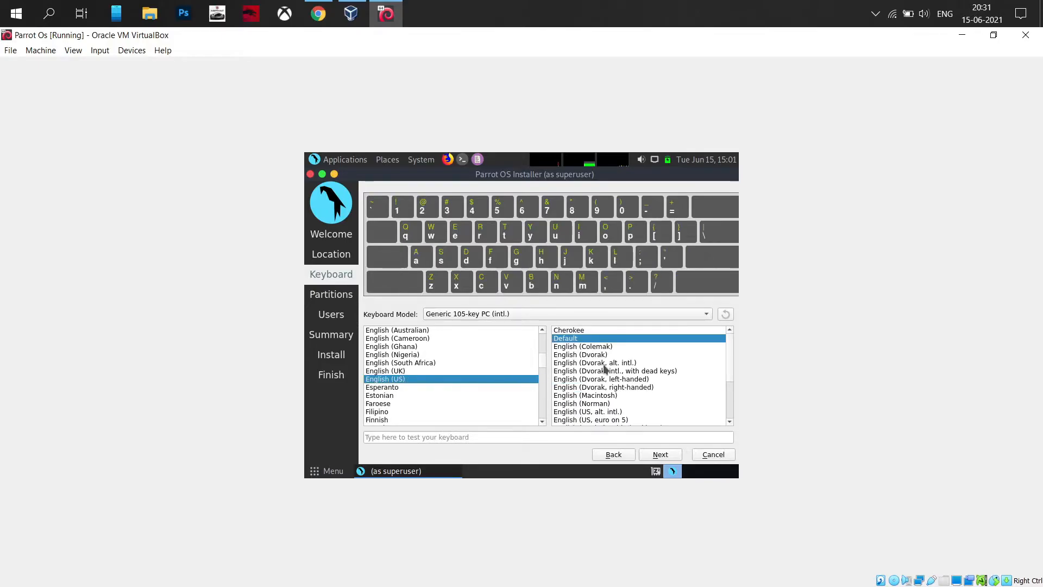
pyautogui.click(651, 458)
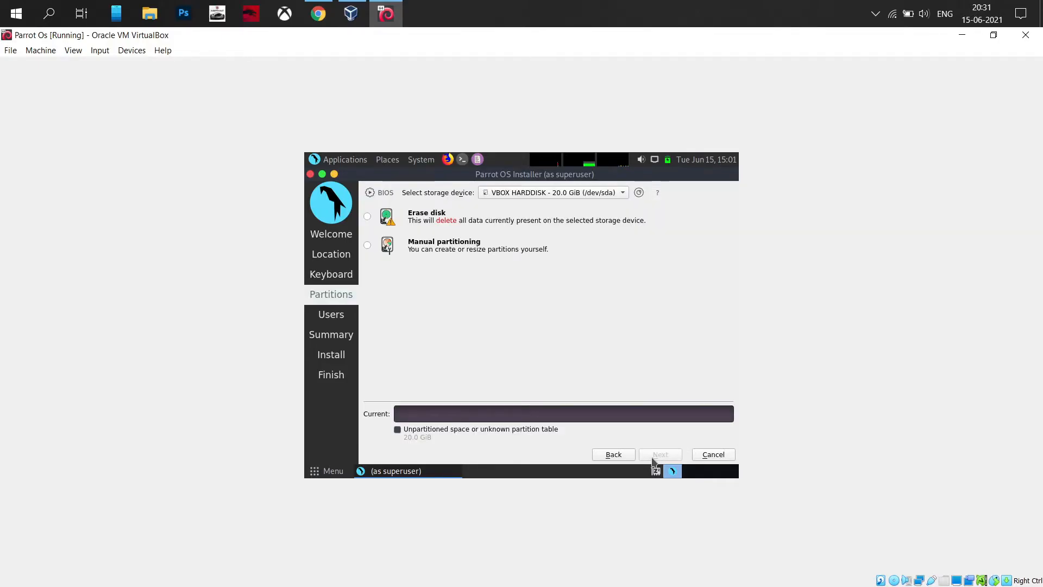
# - Choose to erase the whole VBOX HARDDISK with No Swap and continue to the user settings
pyautogui.click(368, 217)
pyautogui.click(426, 247)
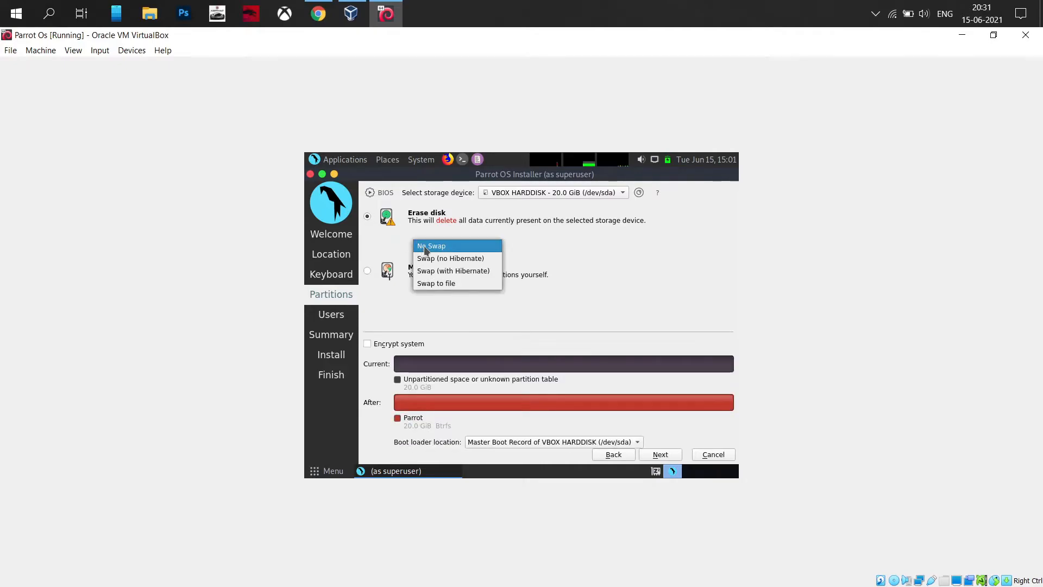
pyautogui.click(426, 249)
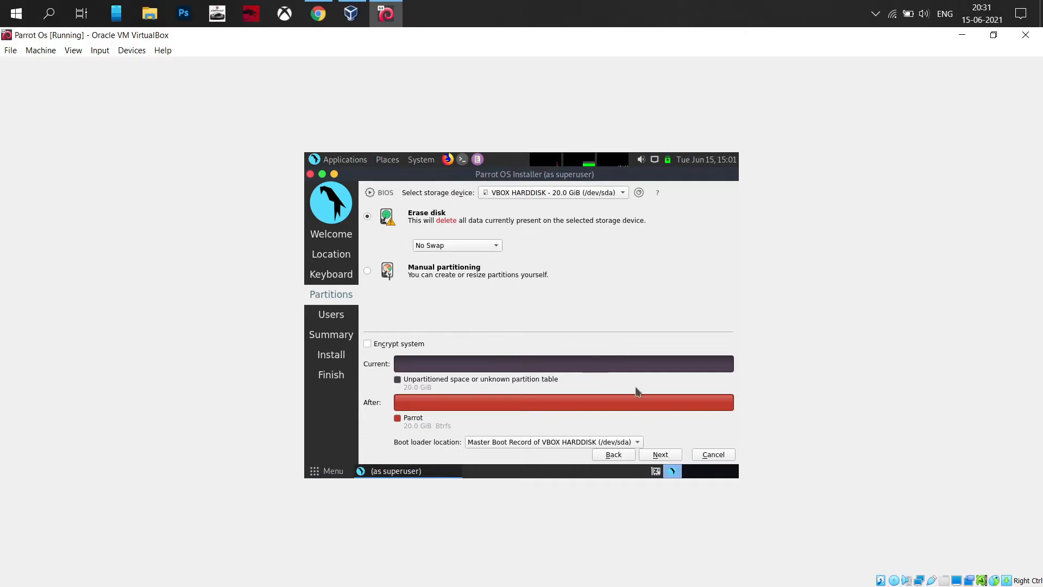
pyautogui.click(674, 455)
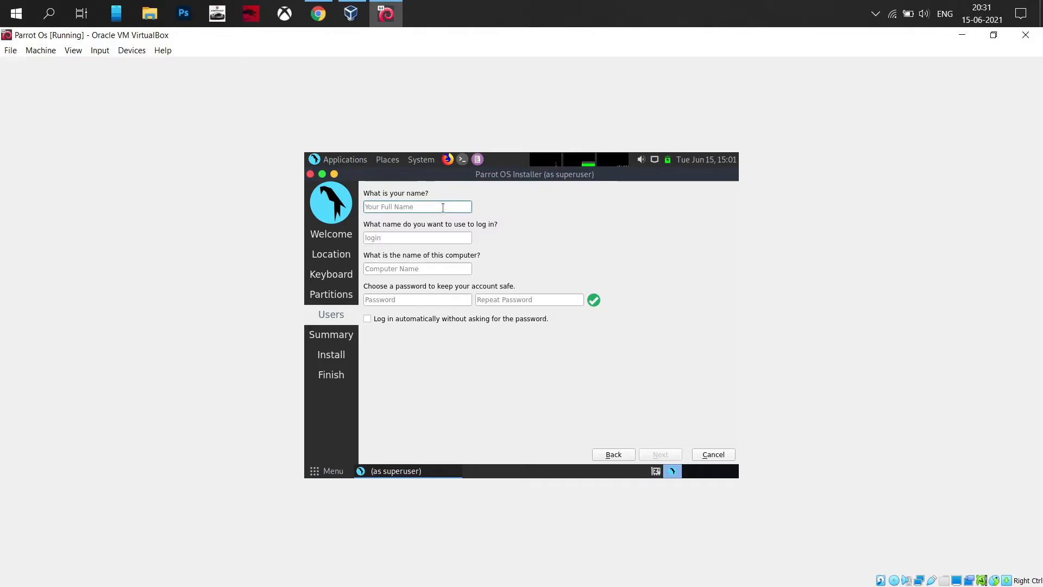
# - Enter parrotuser as the account's full name and shorten the computer name to parrotuser
pyautogui.write('P')
pyautogui.press('BackSpace')
pyautogui.write('parrotuser')
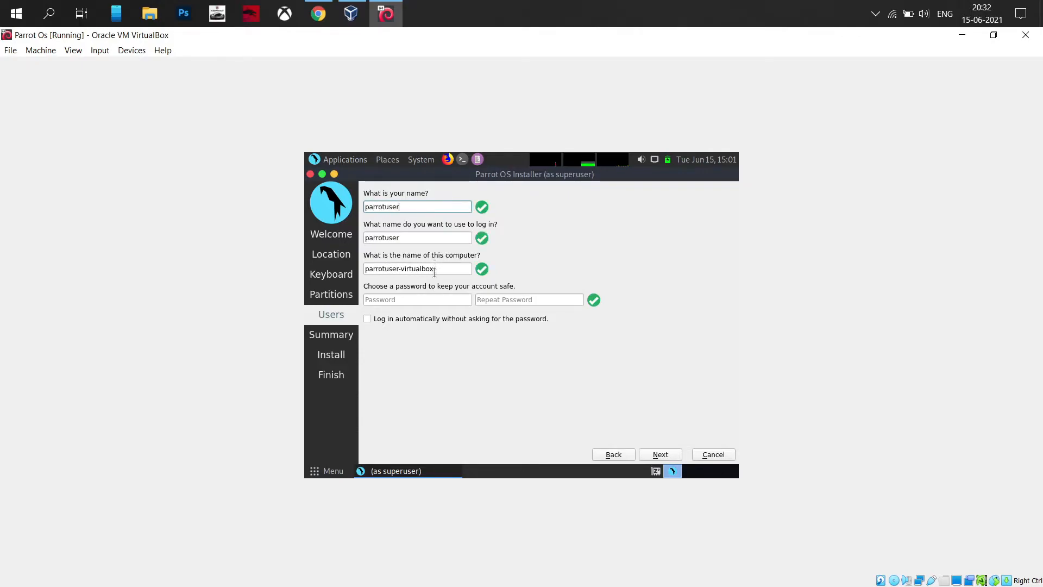
pyautogui.click(434, 274)
pyautogui.press('BackSpace')
pyautogui.press('BackSpace')
pyautogui.press('BackSpace')
pyautogui.press('BackSpace')
pyautogui.press('BackSpace')
pyautogui.press('BackSpace')
pyautogui.press('BackSpace')
pyautogui.press('BackSpace')
pyautogui.press('BackSpace')
pyautogui.press('BackSpace')
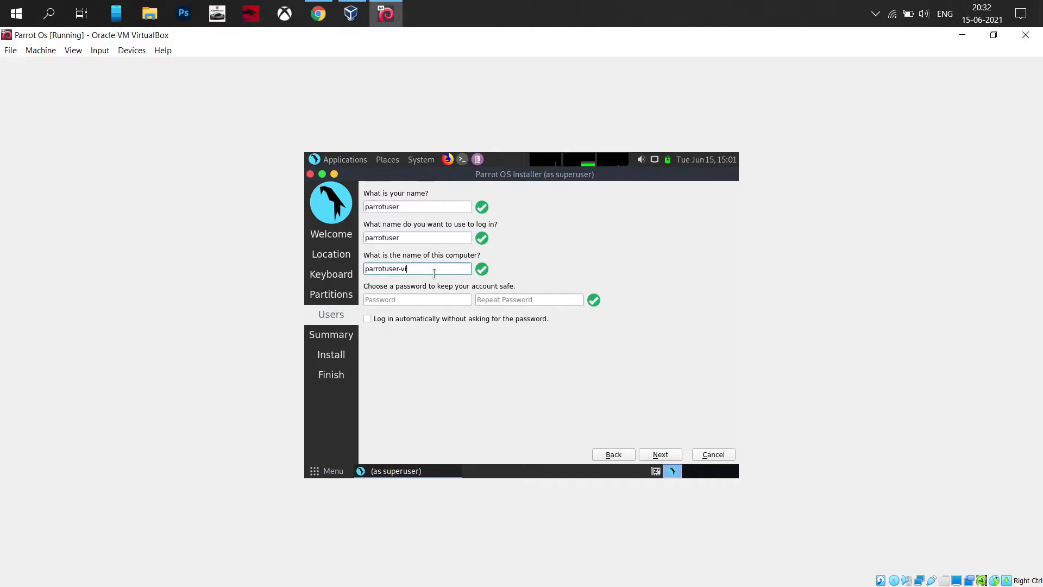
pyautogui.press('BackSpace')
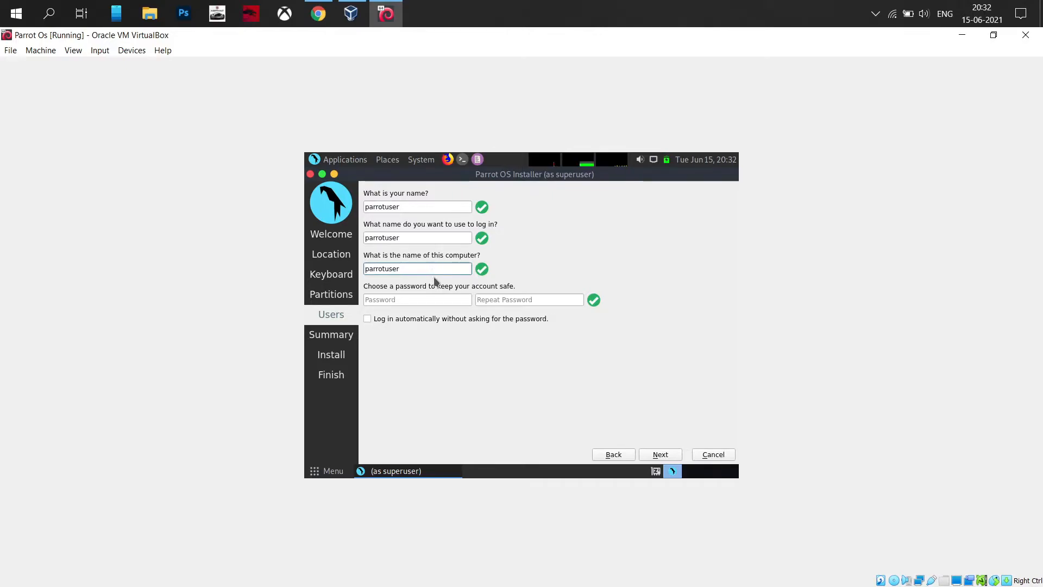
# - Enter the account password and repeat it in the confirmation field
pyautogui.click(421, 295)
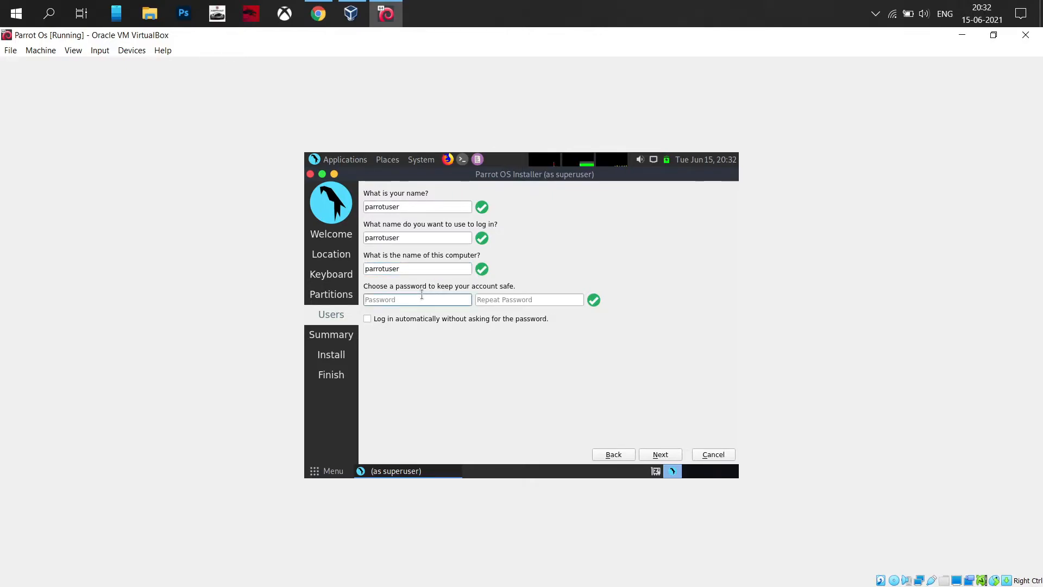
pyautogui.write('*********')
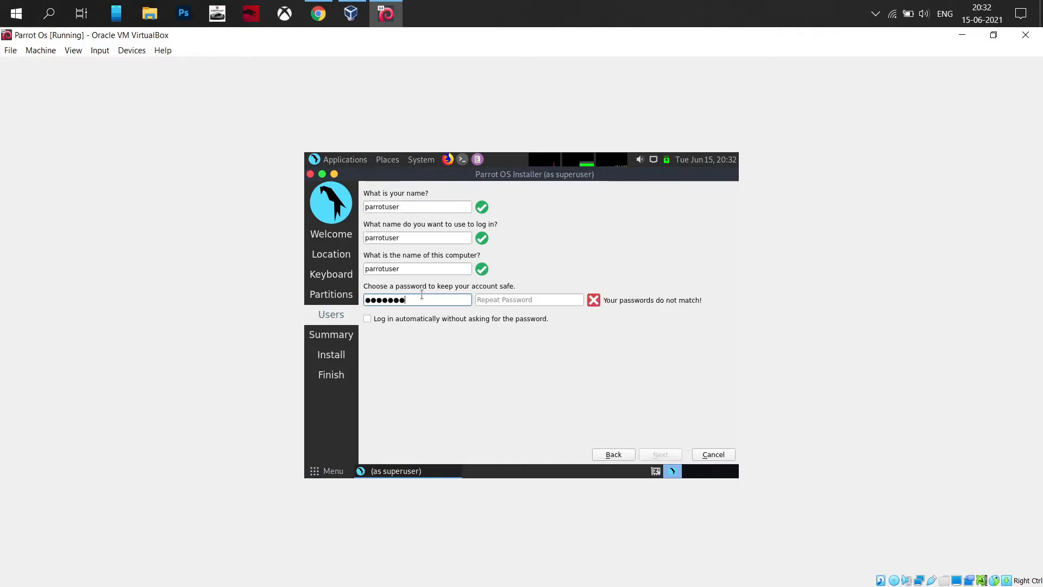
pyautogui.click(494, 299)
pyautogui.write('****')
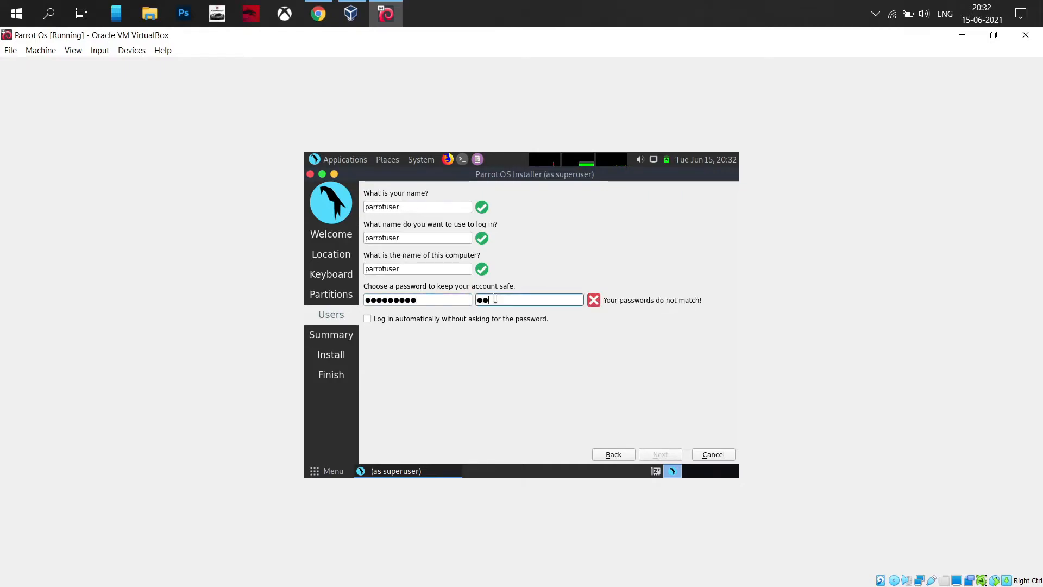
pyautogui.write('*****')
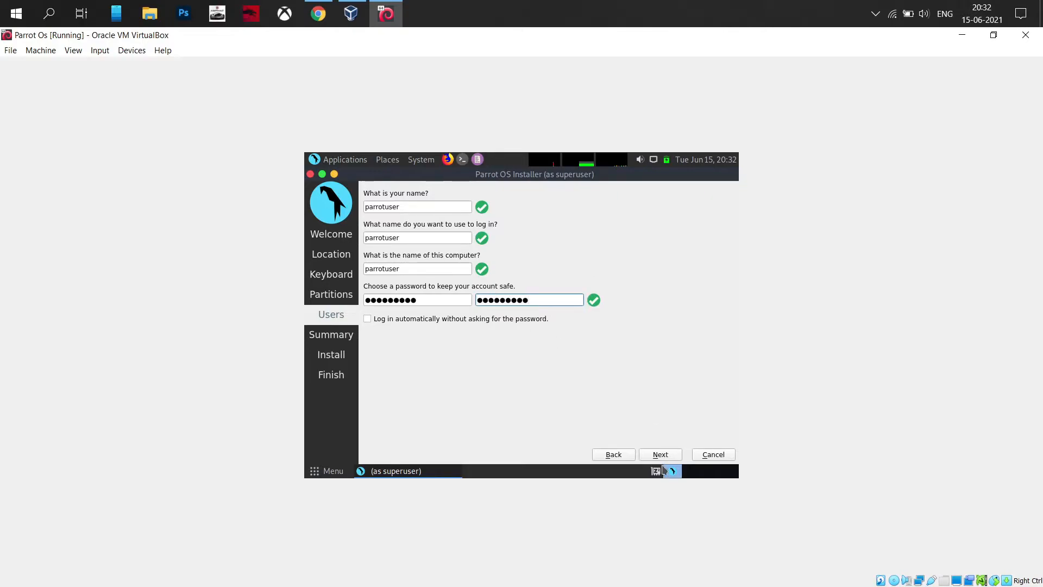
# - Continue to the installation summary and start the install, confirming the changes to the disk
pyautogui.click(661, 458)
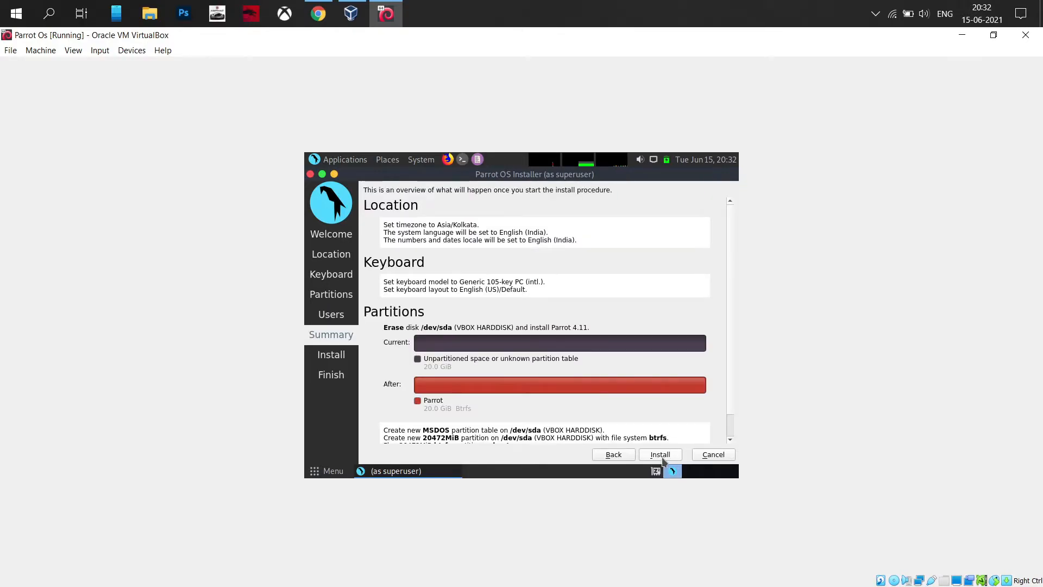
pyautogui.click(662, 458)
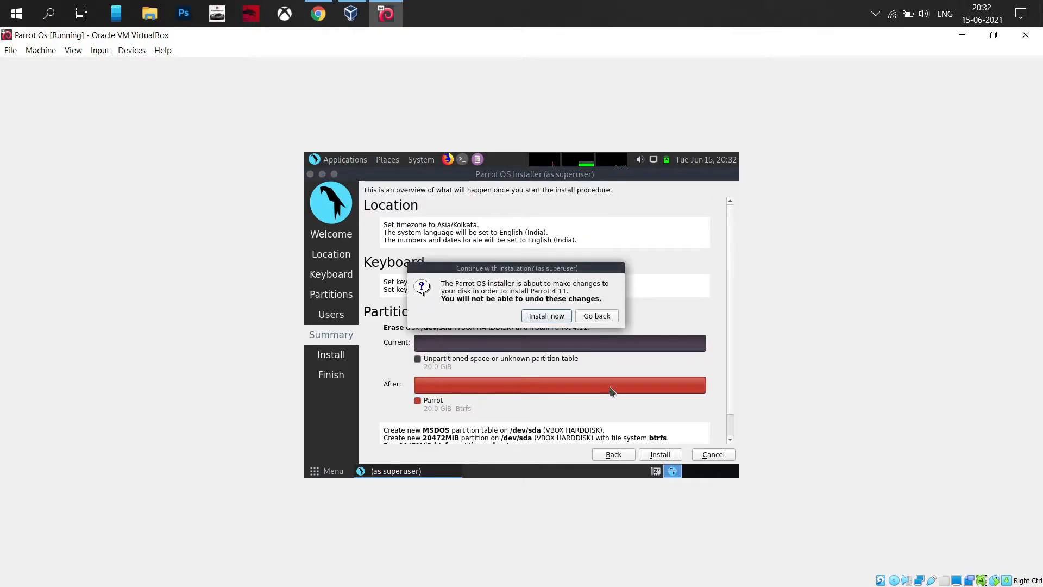
pyautogui.click(557, 315)
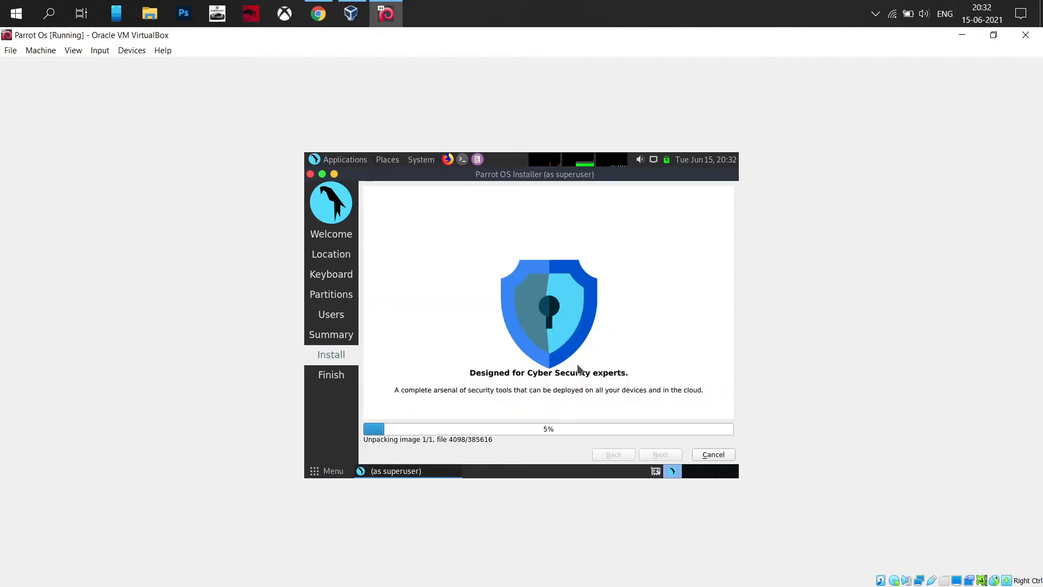
pyautogui.click(872, 12)
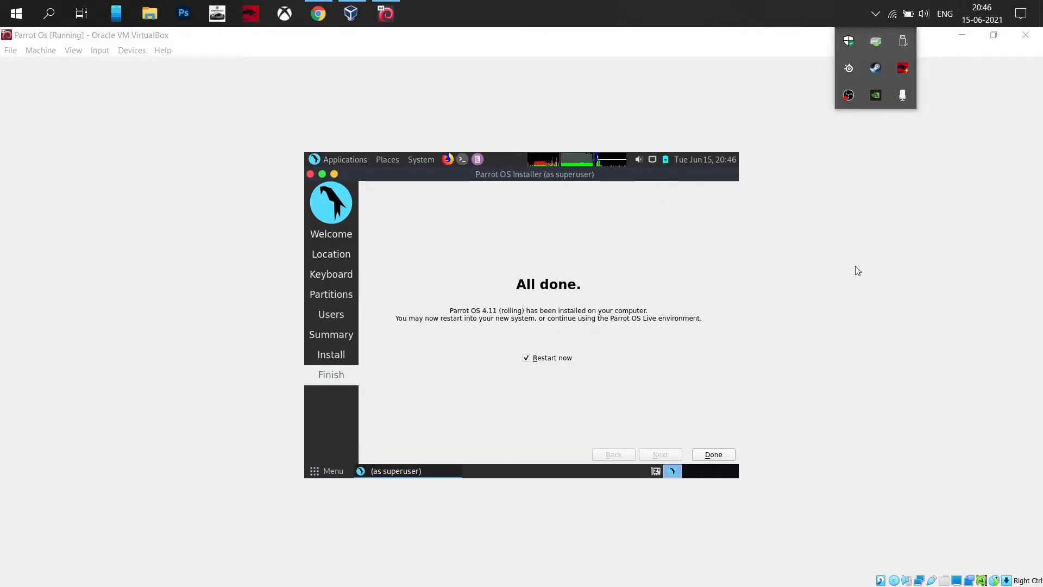
pyautogui.click(823, 247)
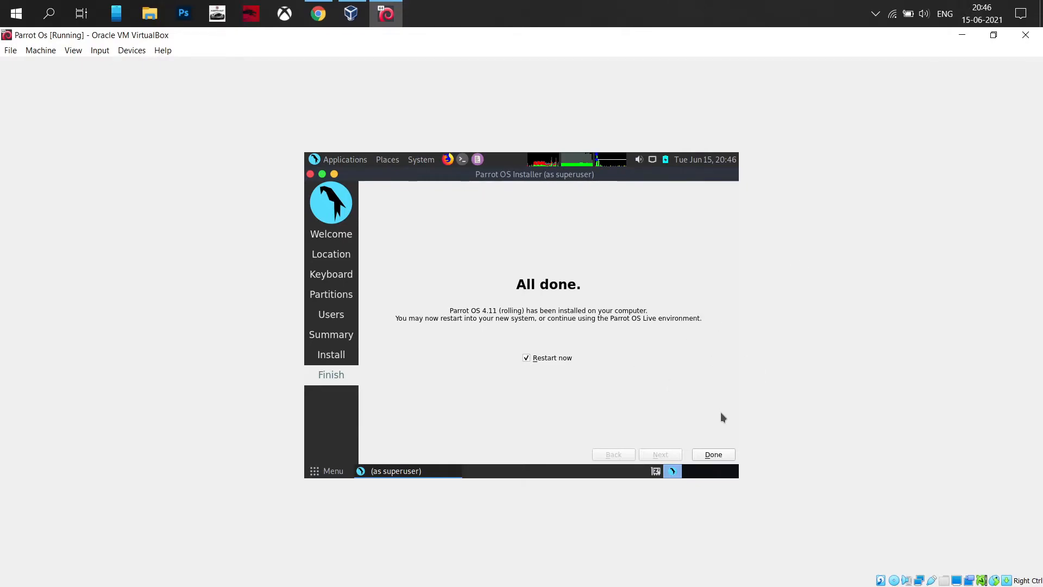
# - Finish the installer with an immediate restart into the installed system and dismiss the mouse pointer integration notification
pyautogui.click(724, 454)
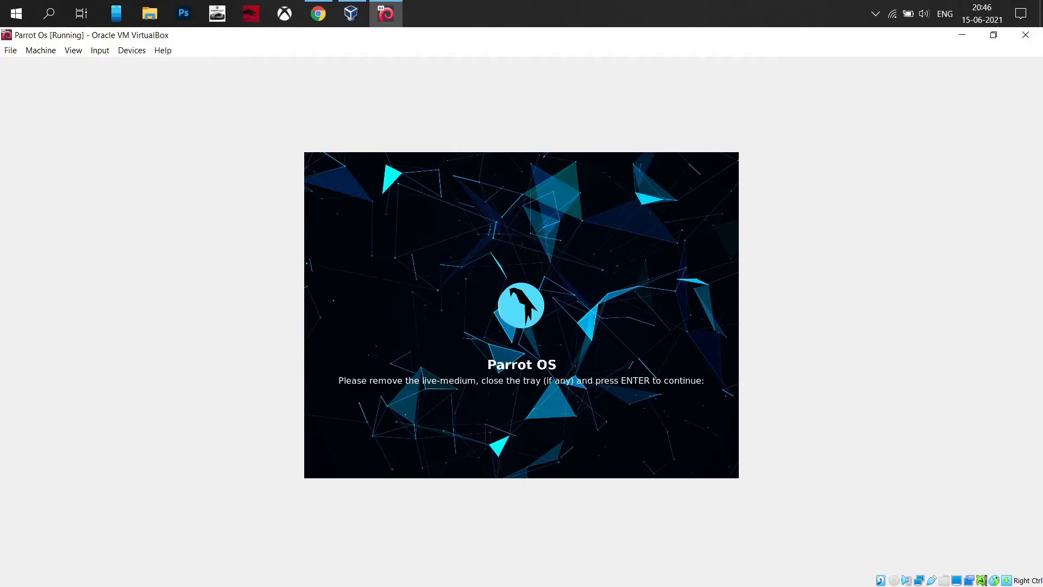
pyautogui.press('Return')
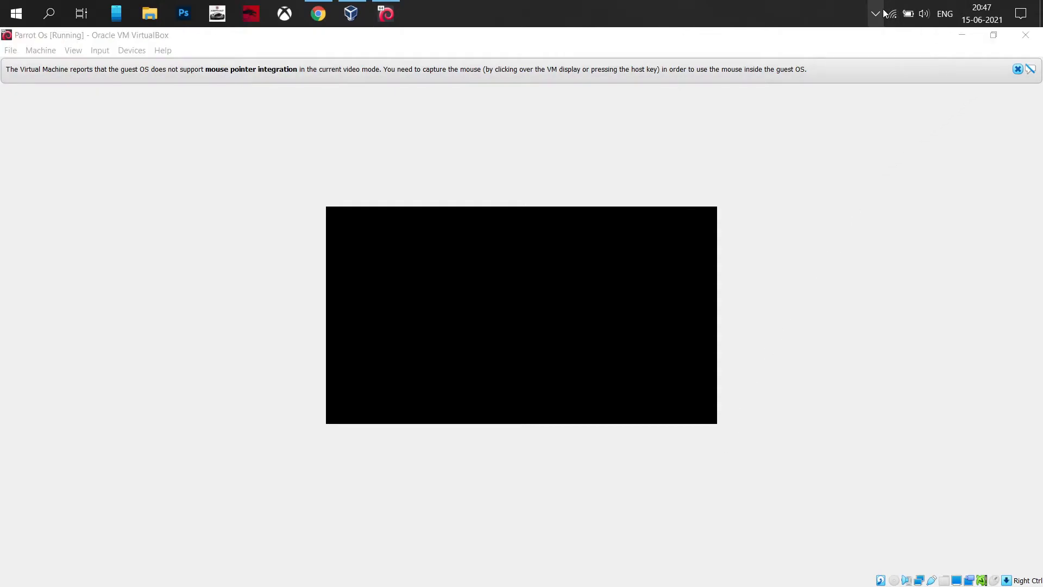
pyautogui.click(1017, 69)
pyautogui.click(1018, 69)
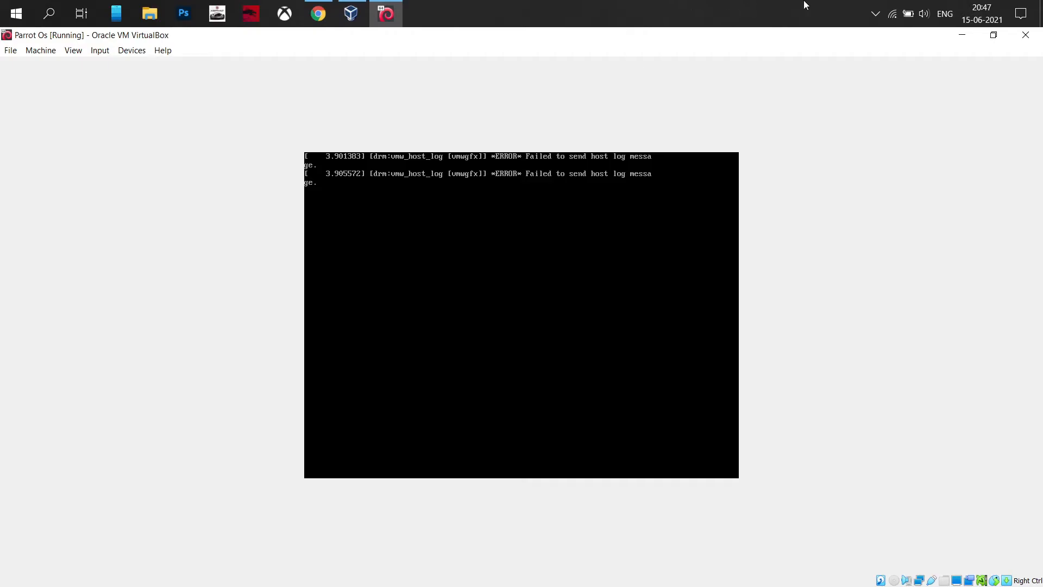
pyautogui.click(866, 9)
pyautogui.click(877, 14)
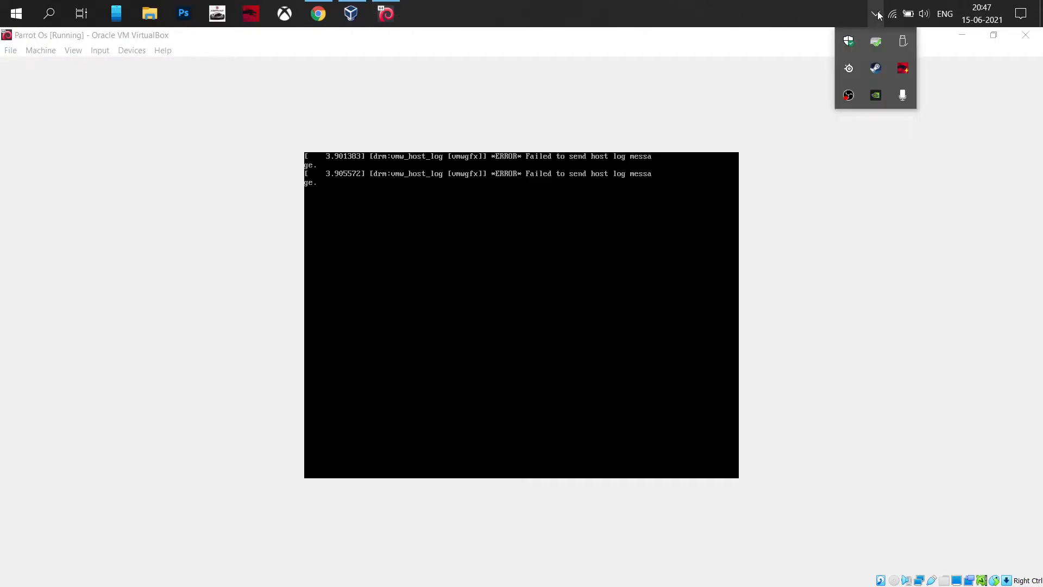
pyautogui.click(755, 125)
# - Log in to the installed Parrot system with the account password and open a terminal
pyautogui.write('••••••••••')
pyautogui.press('Return')
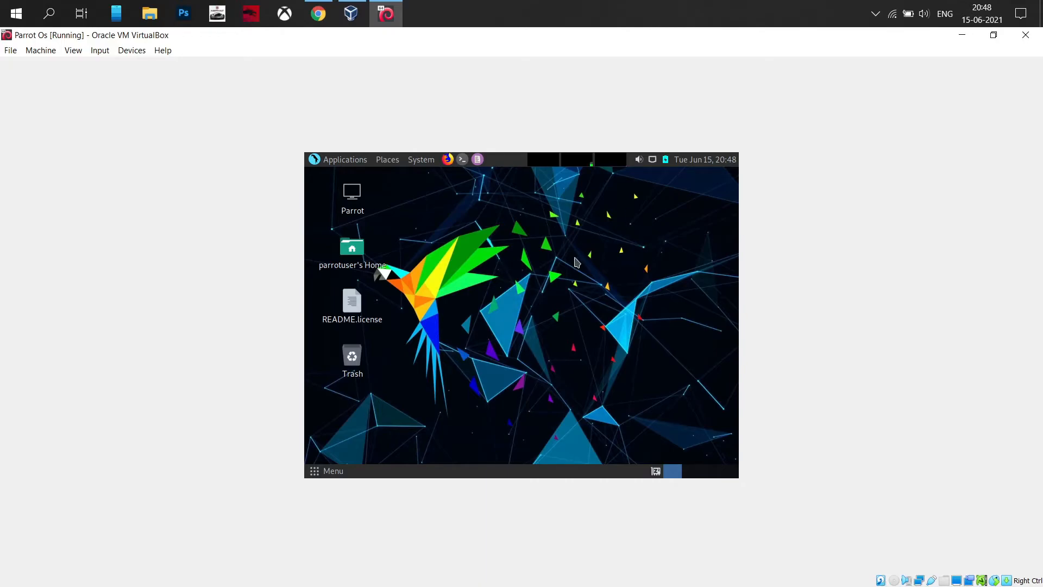
pyautogui.click(463, 159)
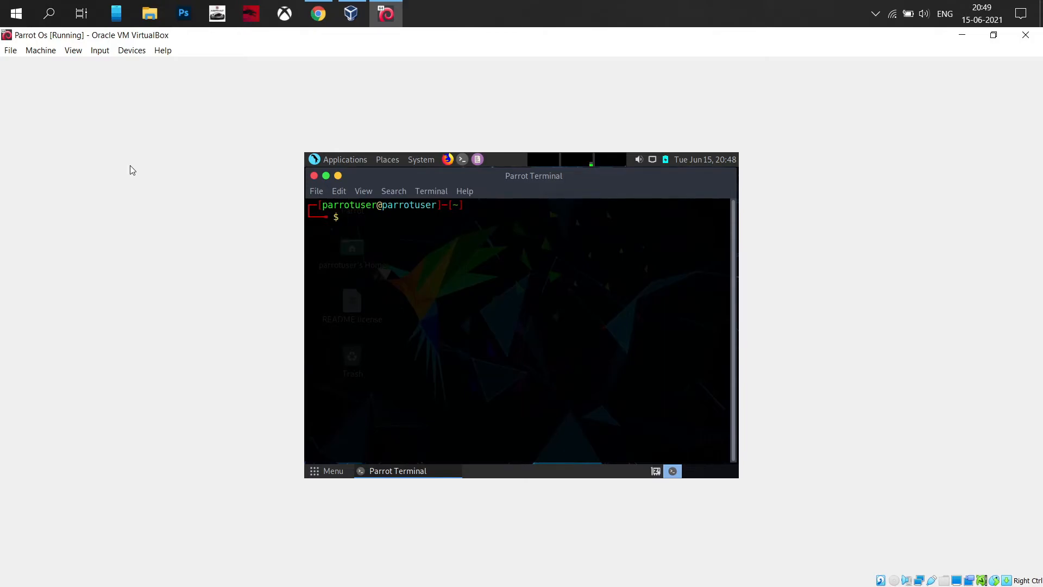
# - Open the running machine's Shared Folders settings and start adding a new share under Machine Folders
pyautogui.click(131, 50)
pyautogui.moveTo(179, 141)
pyautogui.click(300, 143)
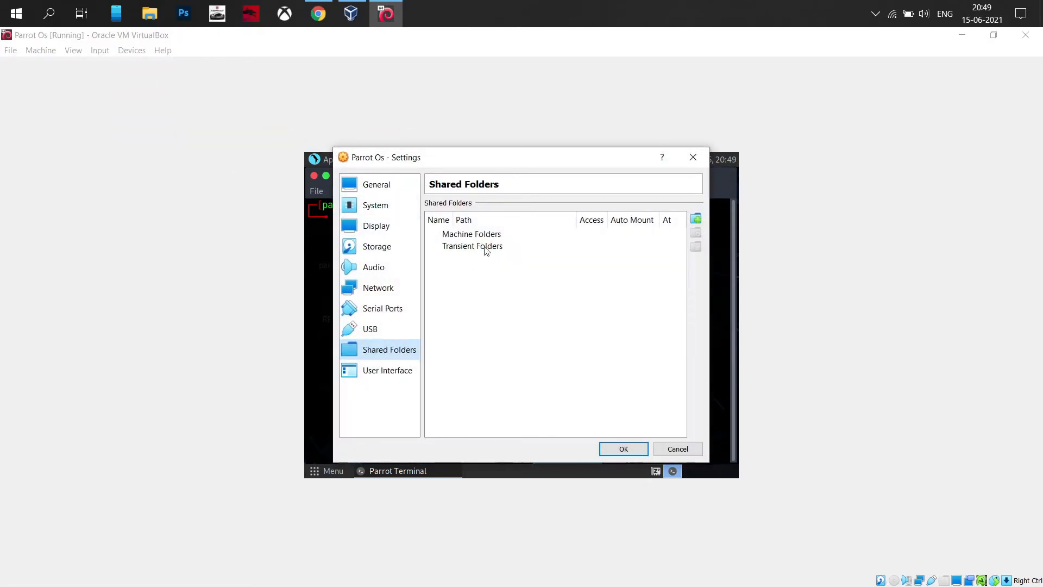
pyautogui.click(515, 234)
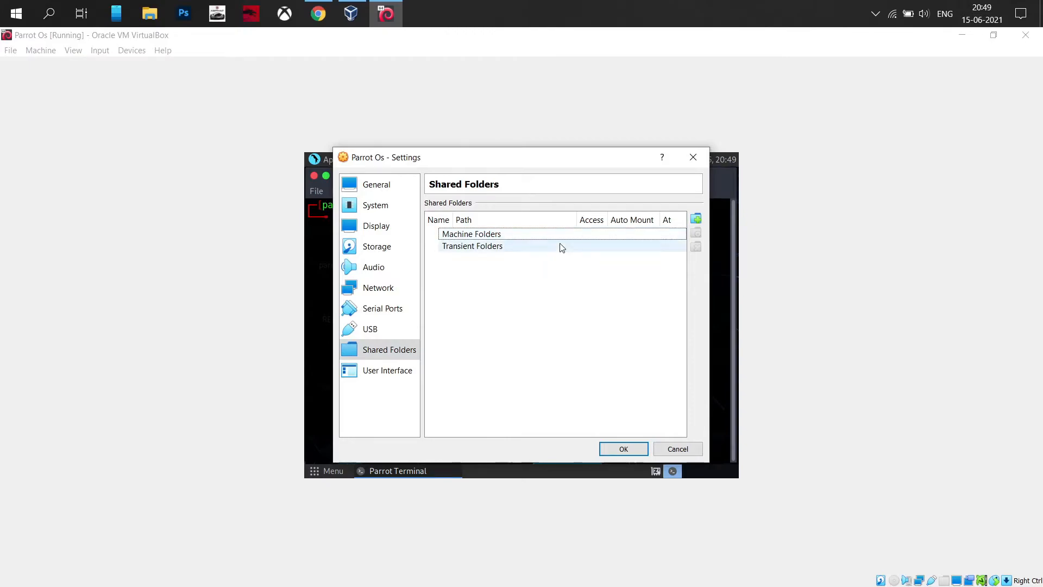
pyautogui.click(696, 219)
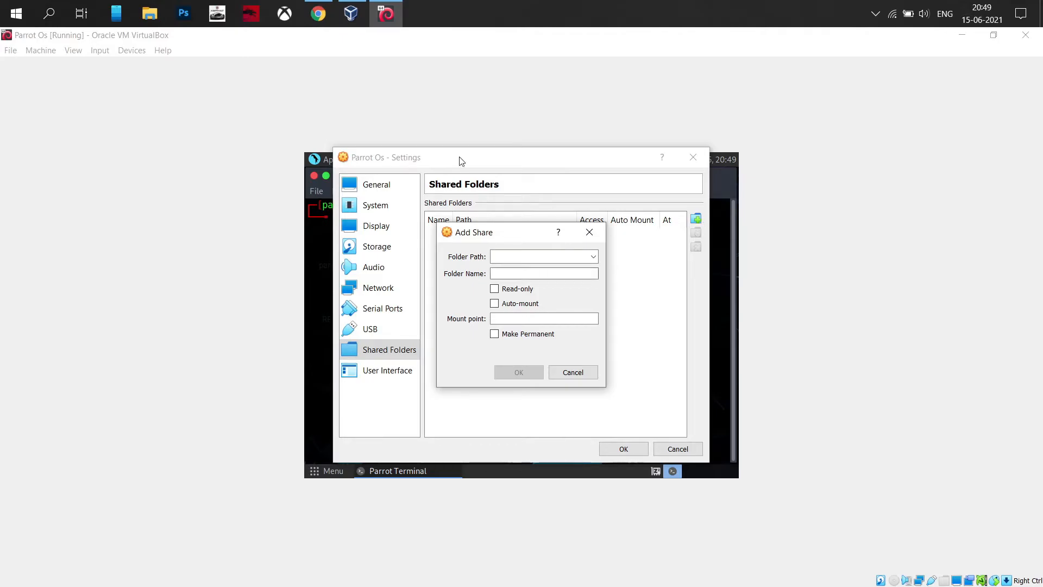
# - Switch to File Explorer and delete the existing Pfiles folder from the Windows Desktop
pyautogui.click(147, 7)
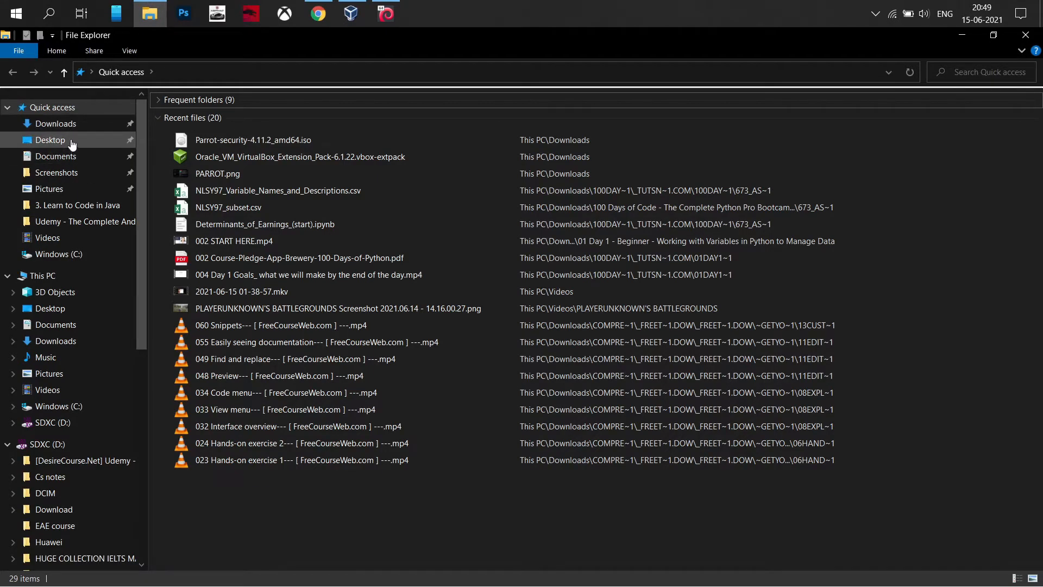
pyautogui.click(50, 140)
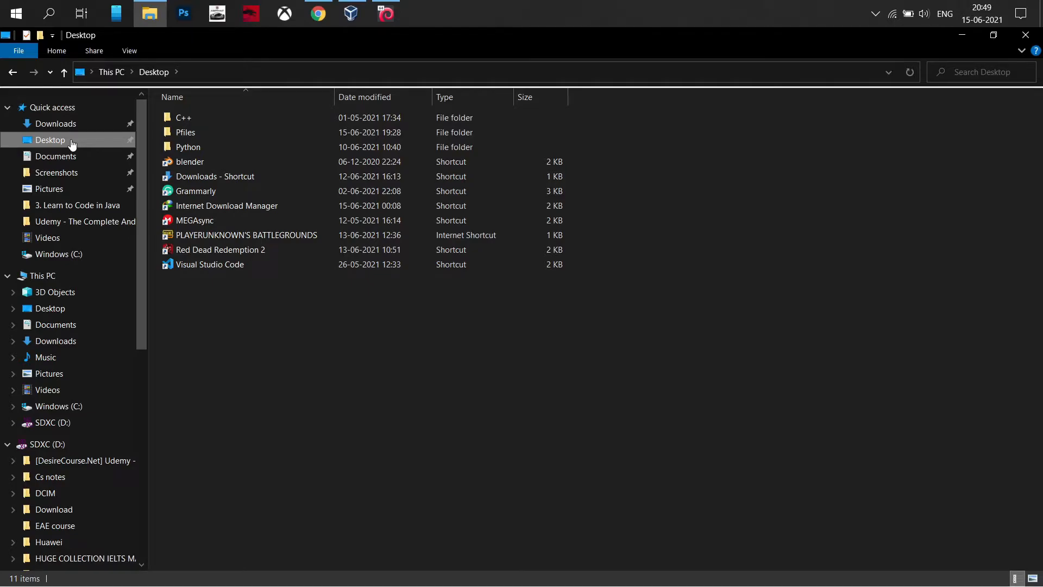
pyautogui.click(174, 135)
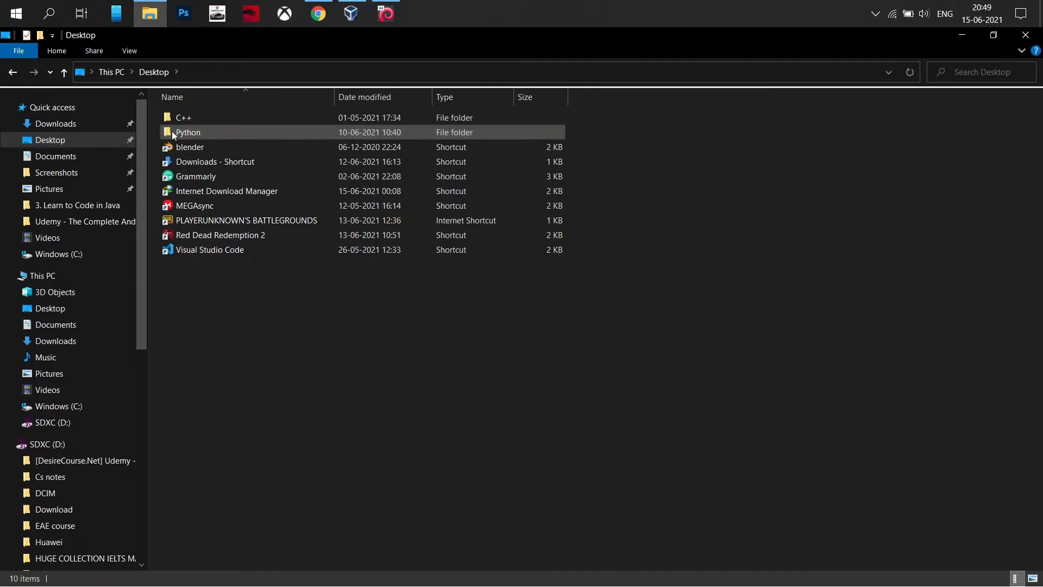
pyautogui.press('Delete')
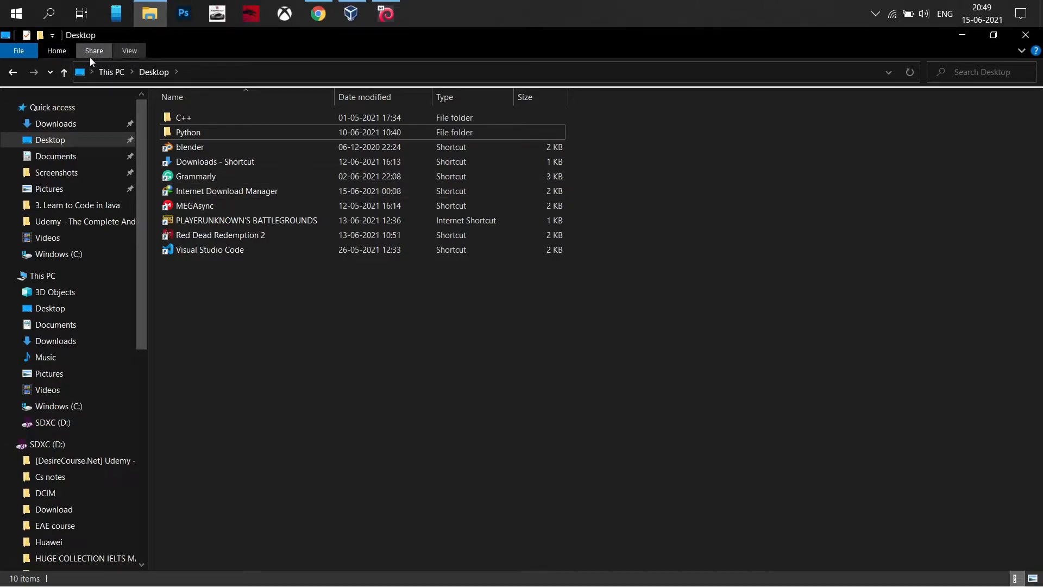
# - Create a new folder named Pfiles on the Windows Desktop
pyautogui.click(43, 37)
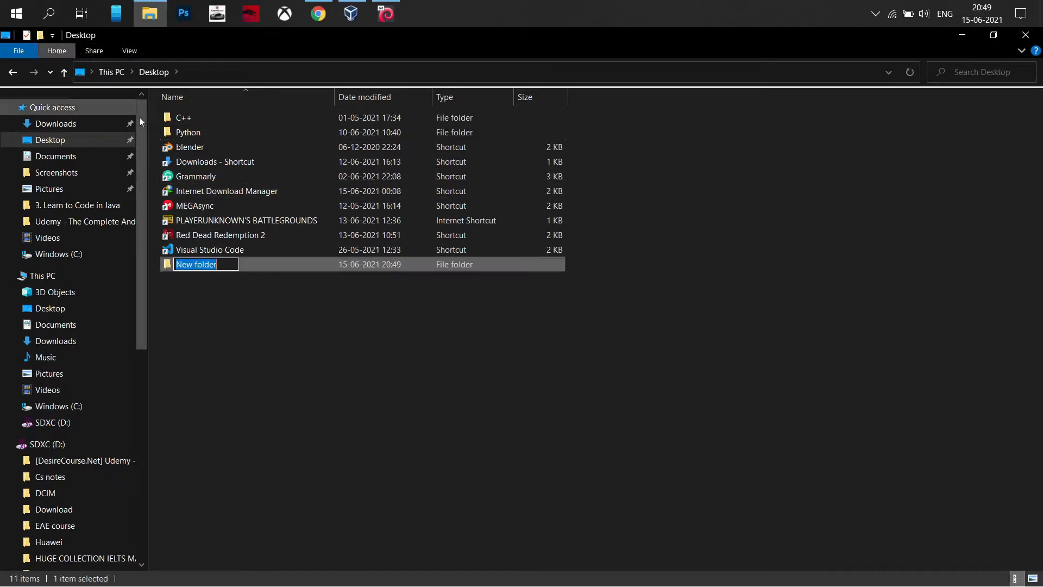
pyautogui.press('BackSpace')
pyautogui.write('Pfiles')
pyautogui.press('Return')
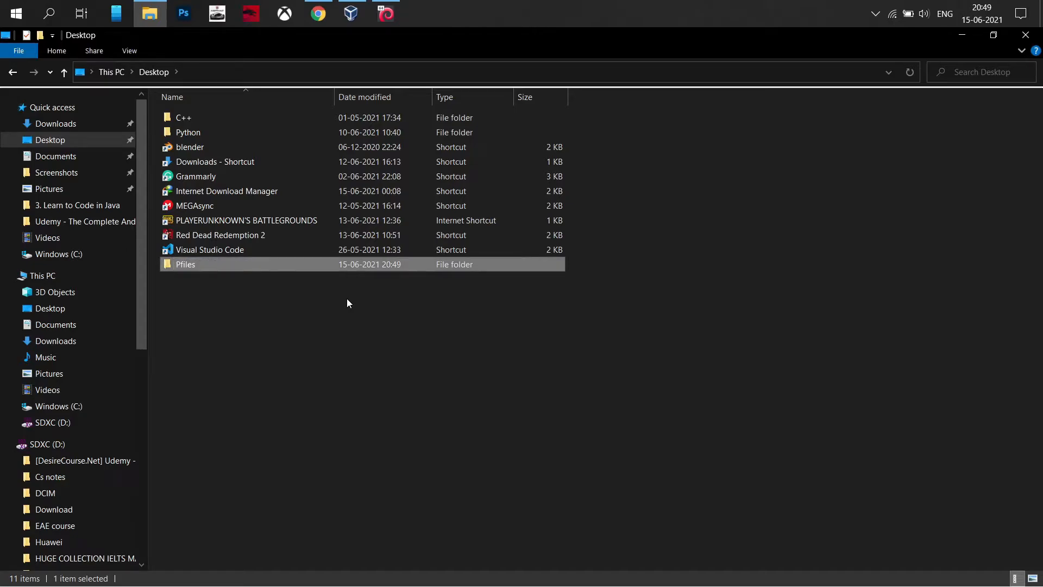
pyautogui.click(409, 281)
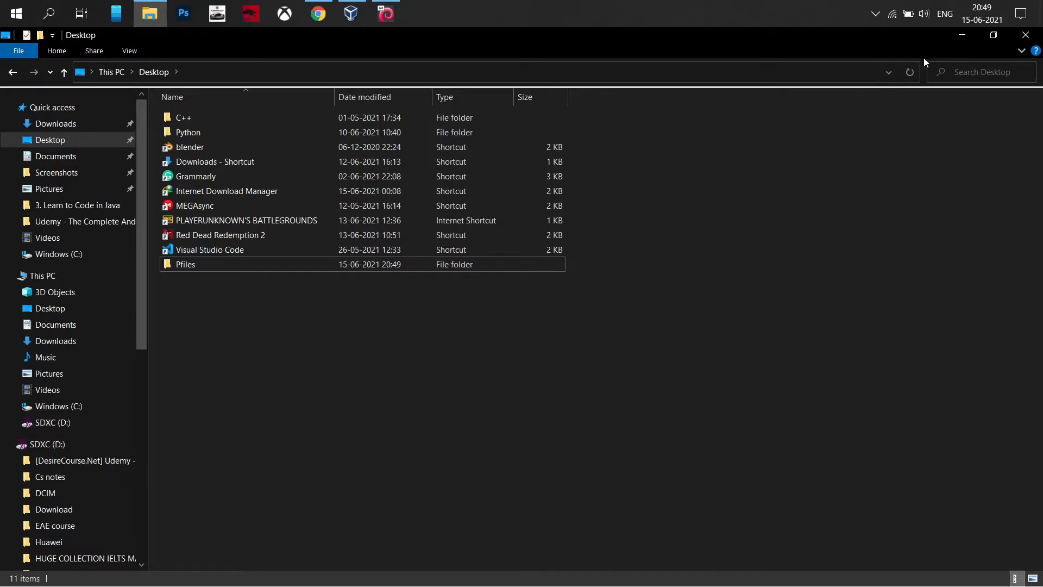
# - Close File Explorer and cancel the unfinished share along with the running machine's settings
pyautogui.click(1024, 36)
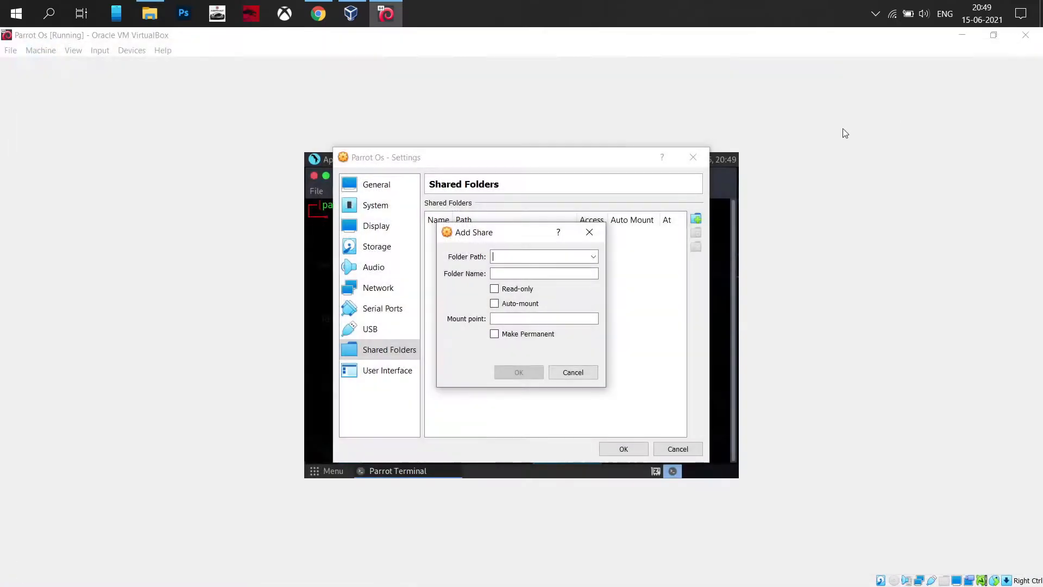
pyautogui.click(590, 239)
pyautogui.click(695, 156)
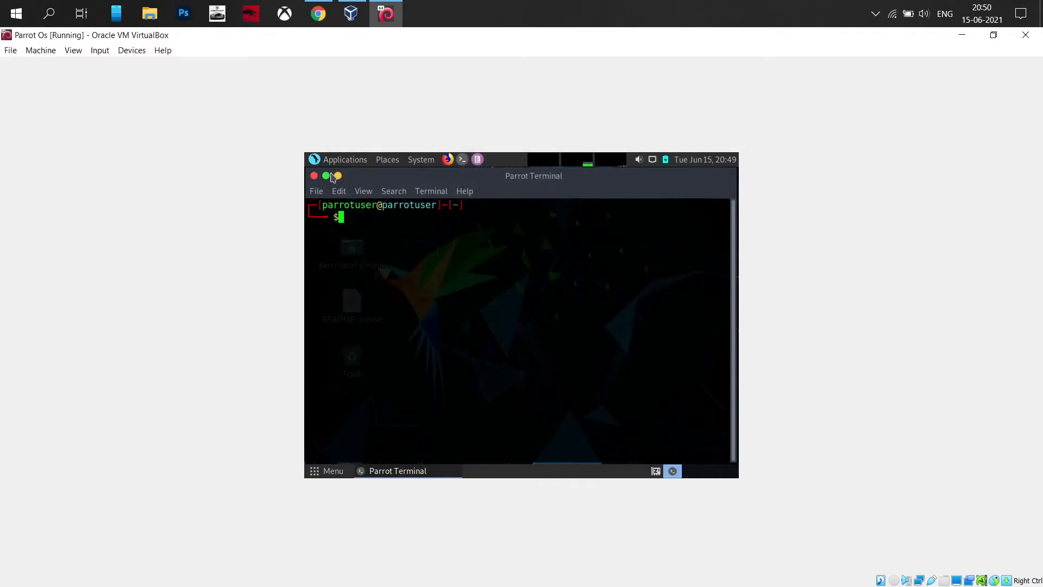
# - Close the Parrot terminal and shut down the guest system
pyautogui.click(314, 176)
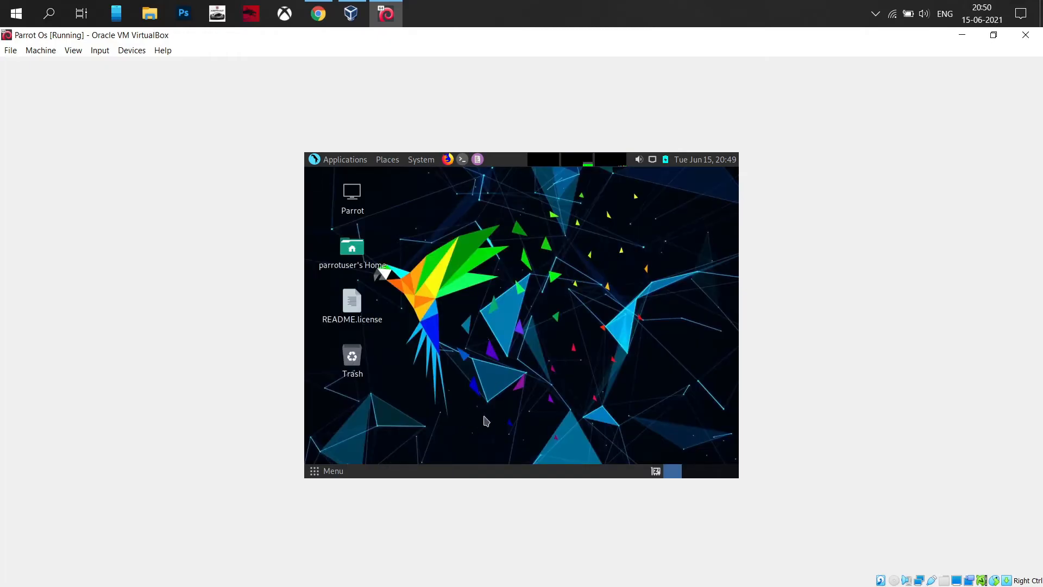
pyautogui.click(330, 470)
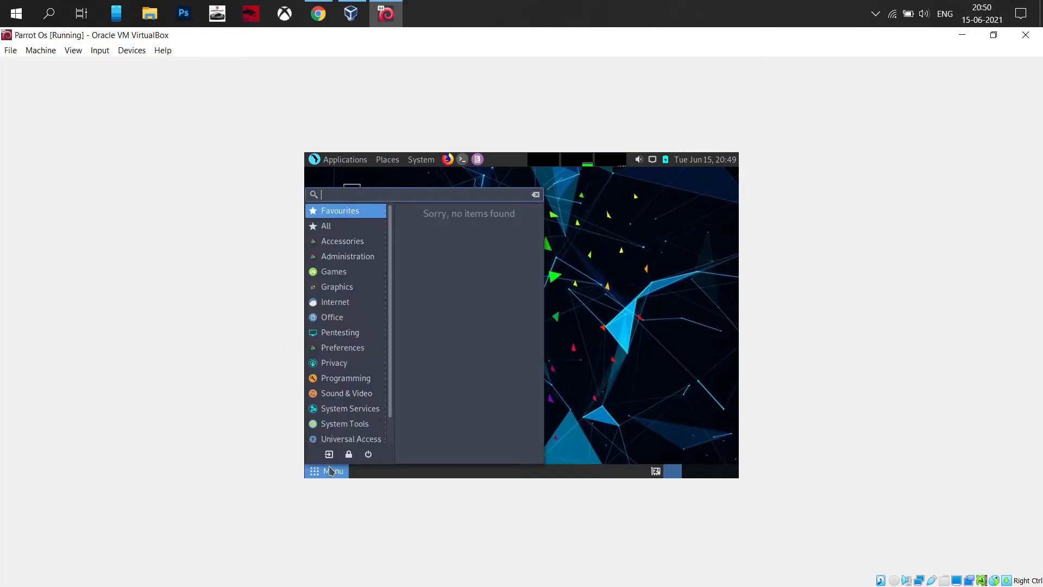
pyautogui.click(367, 459)
pyautogui.click(594, 366)
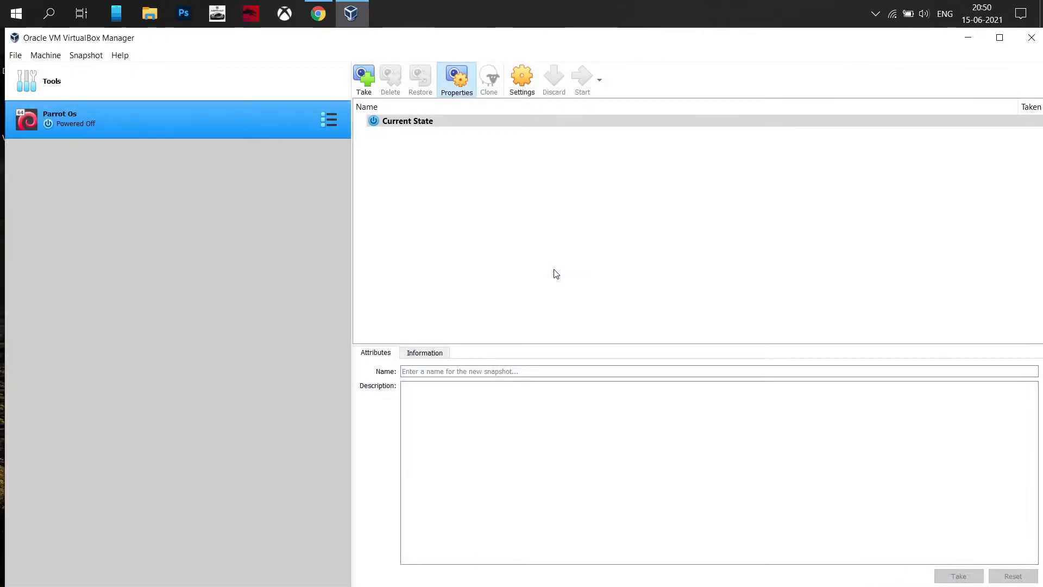
# - Open the powered-off Parrot Os machine's Shared Folders settings and start adding a share under Machine Folders
pyautogui.click(525, 78)
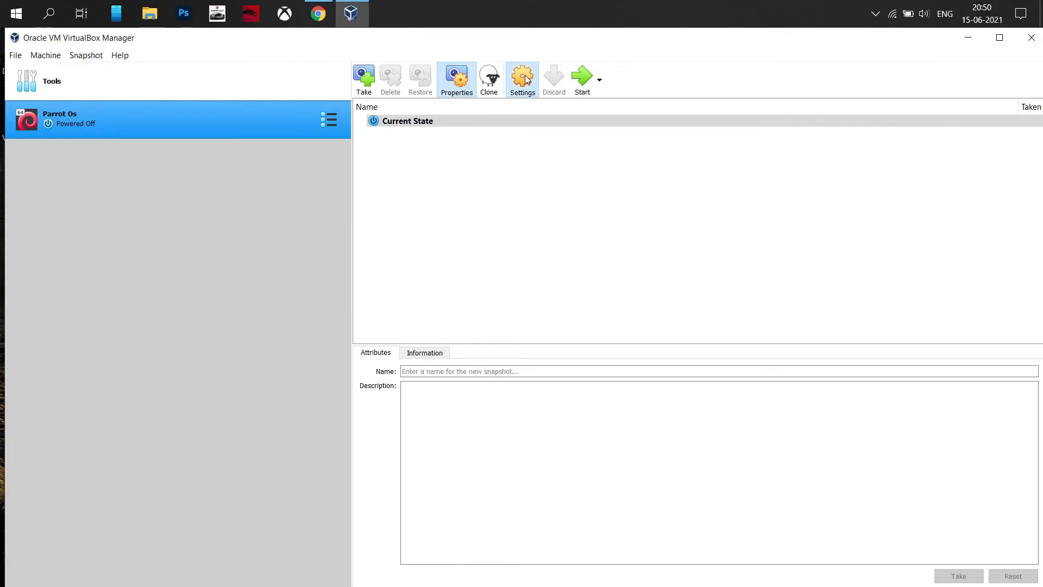
pyautogui.click(398, 354)
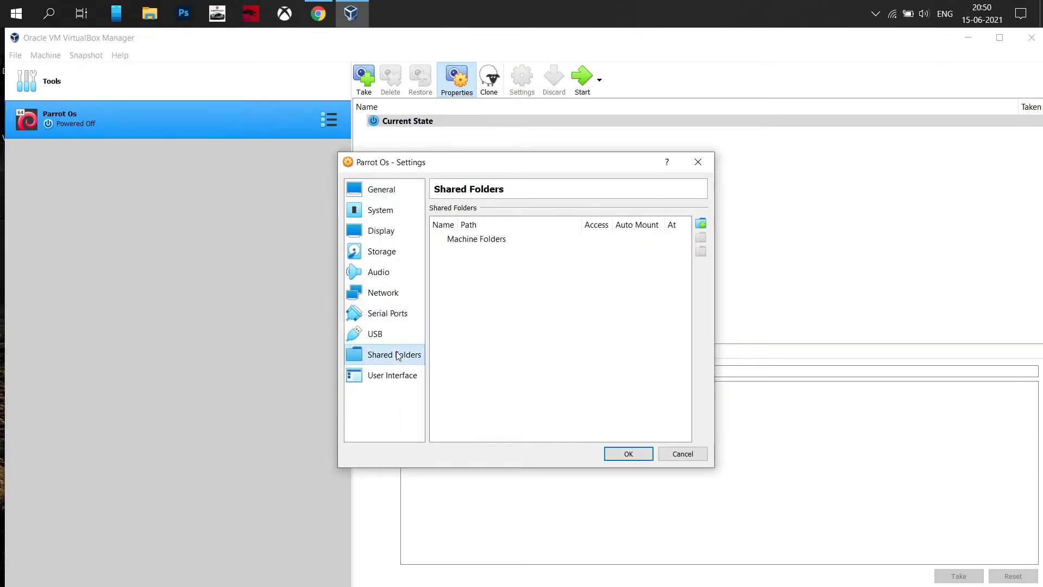
pyautogui.click(550, 242)
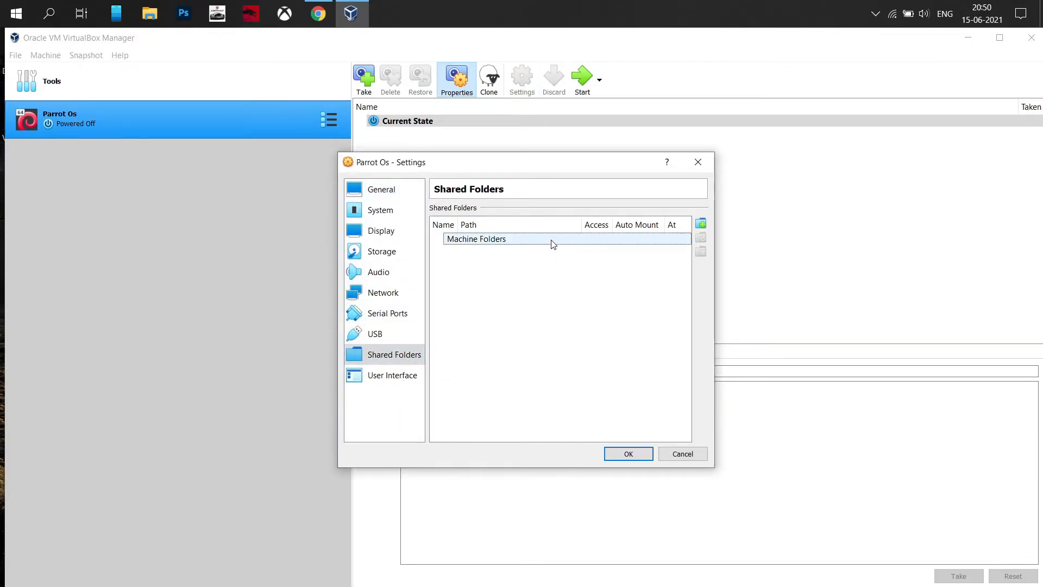
pyautogui.click(700, 223)
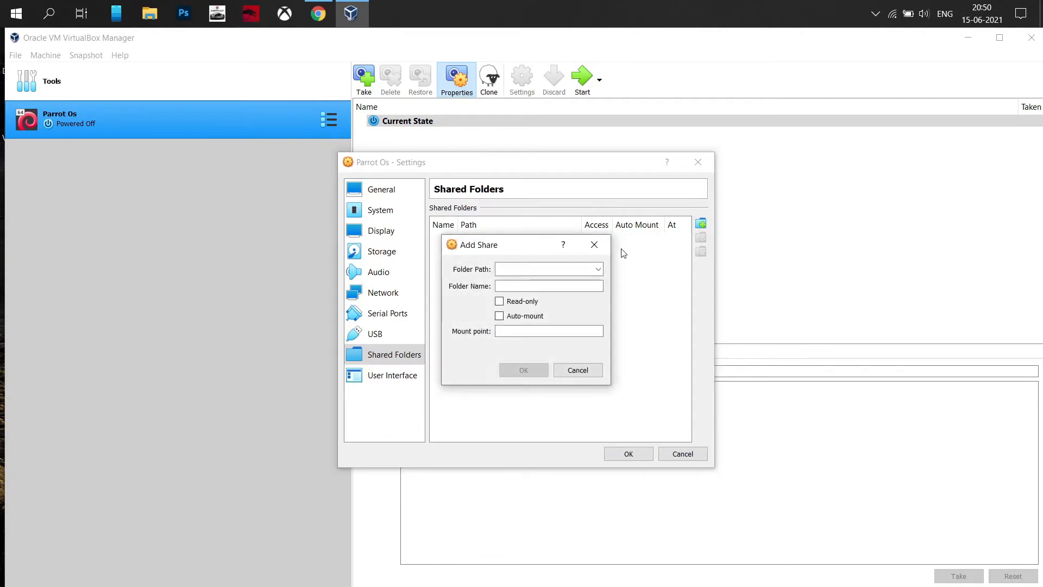
# - Choose the Pfiles folder on the Windows Desktop as the share's folder path
pyautogui.click(600, 271)
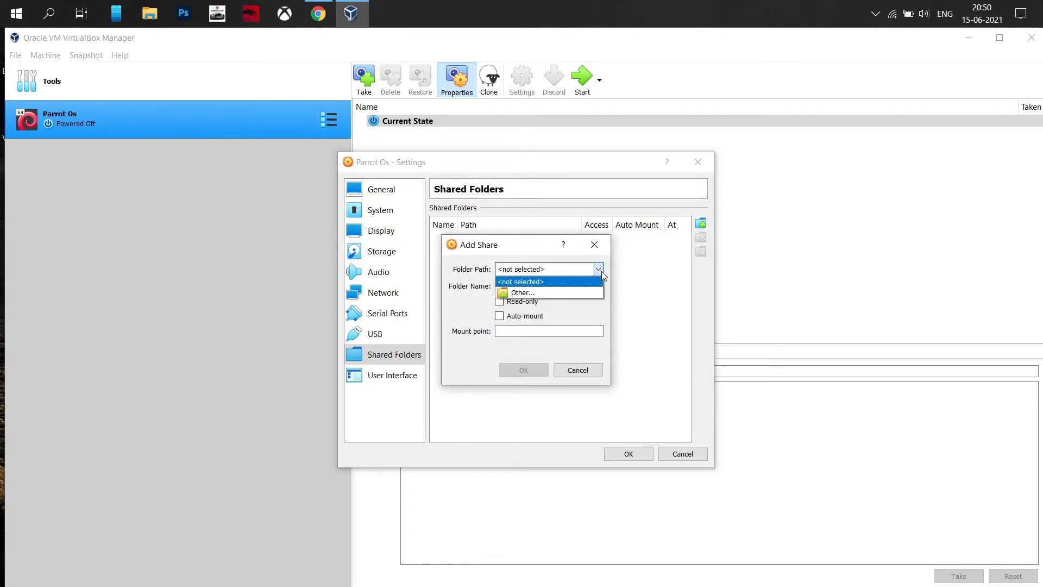
pyautogui.click(591, 293)
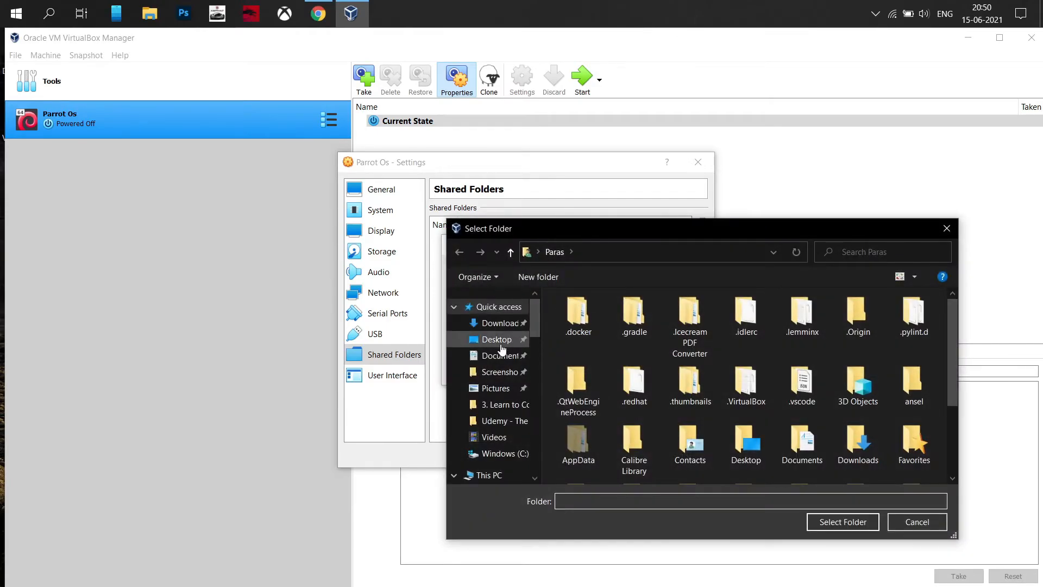
pyautogui.click(500, 343)
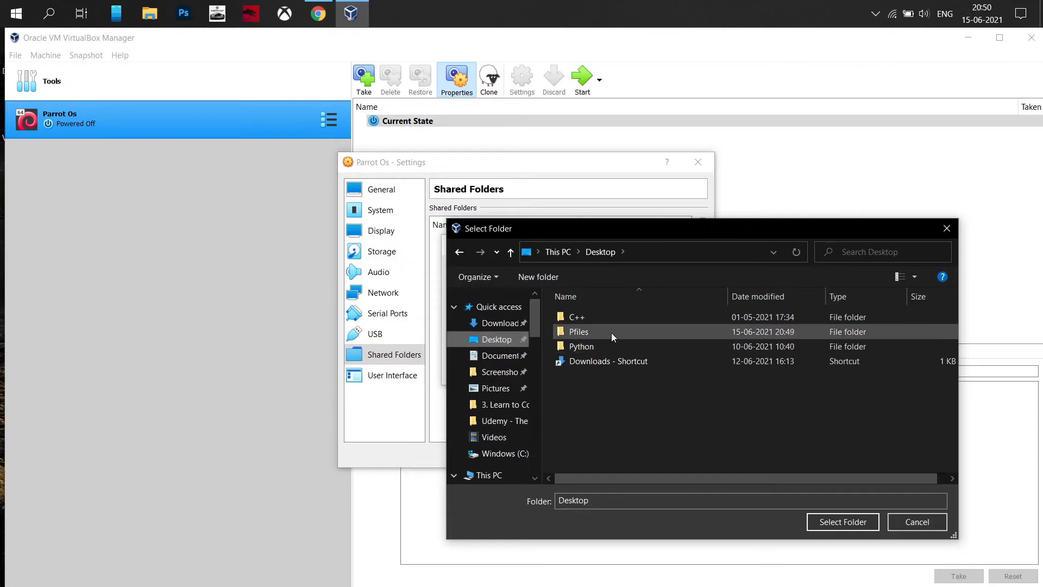
pyautogui.click(617, 329)
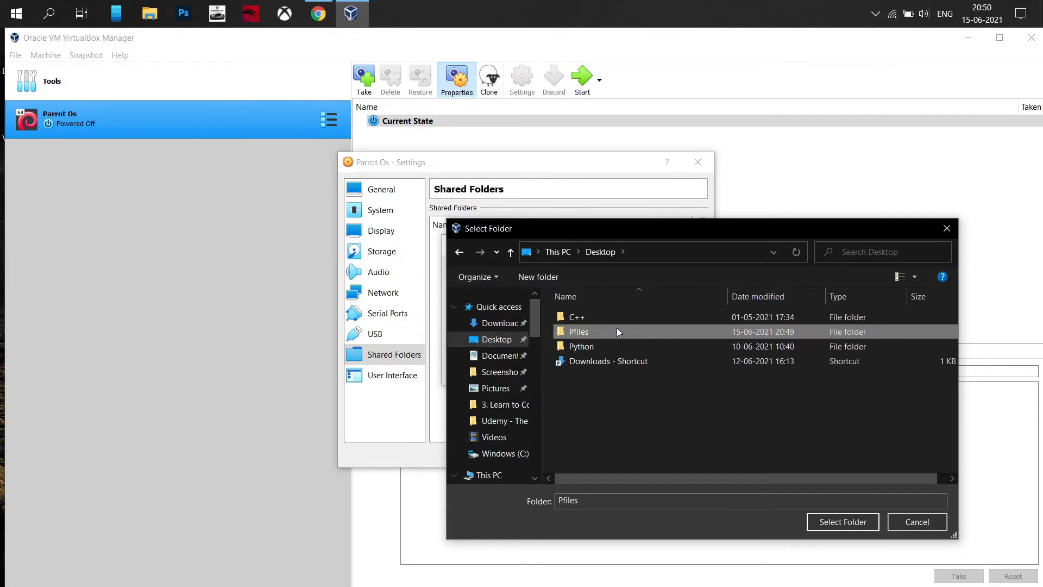
pyautogui.doubleClick(617, 330)
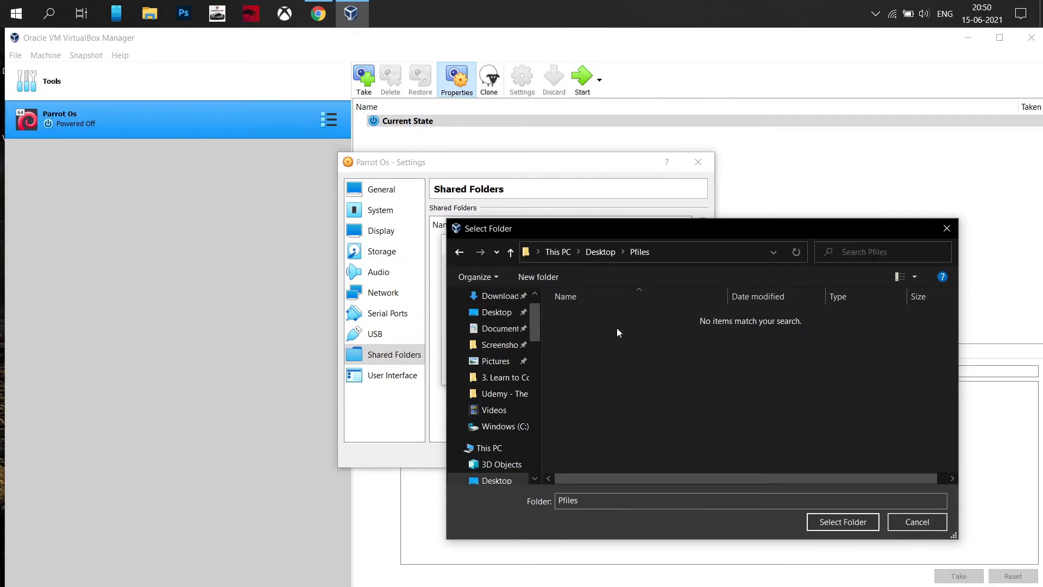
pyautogui.click(844, 521)
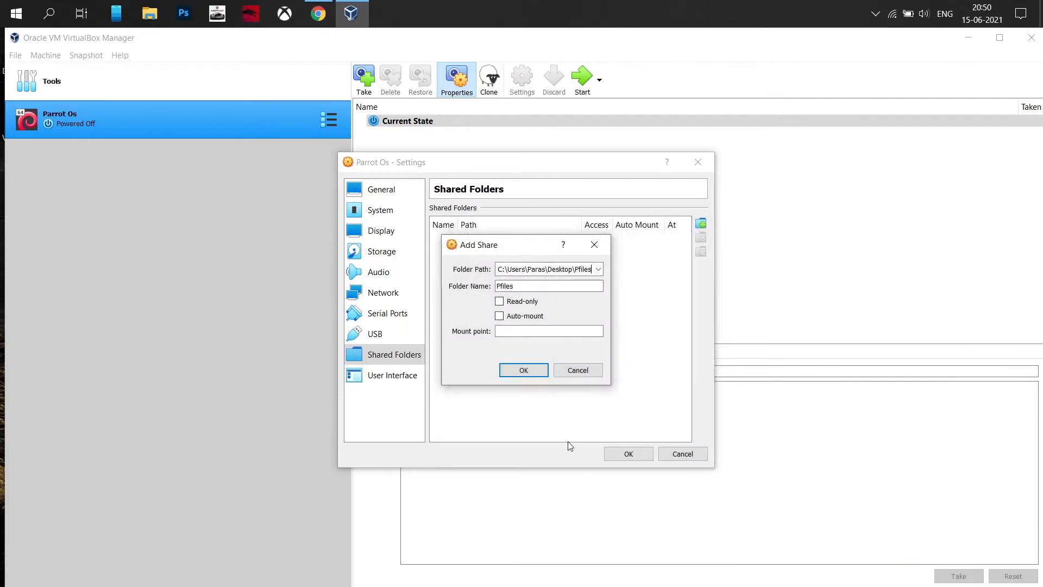
# - Enable Auto-mount for the Pfiles share and save the machine's settings
pyautogui.click(513, 316)
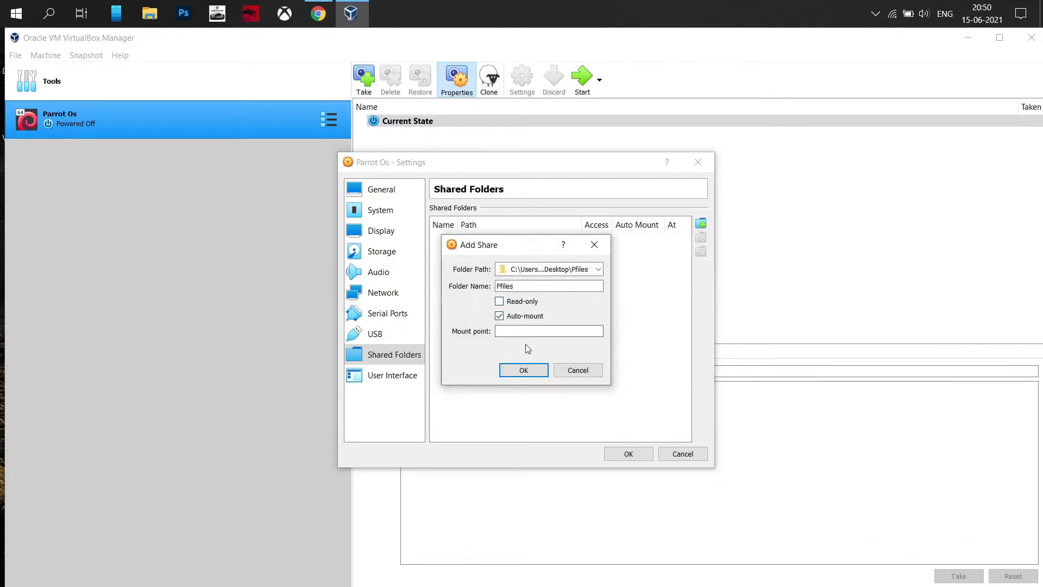
pyautogui.click(524, 377)
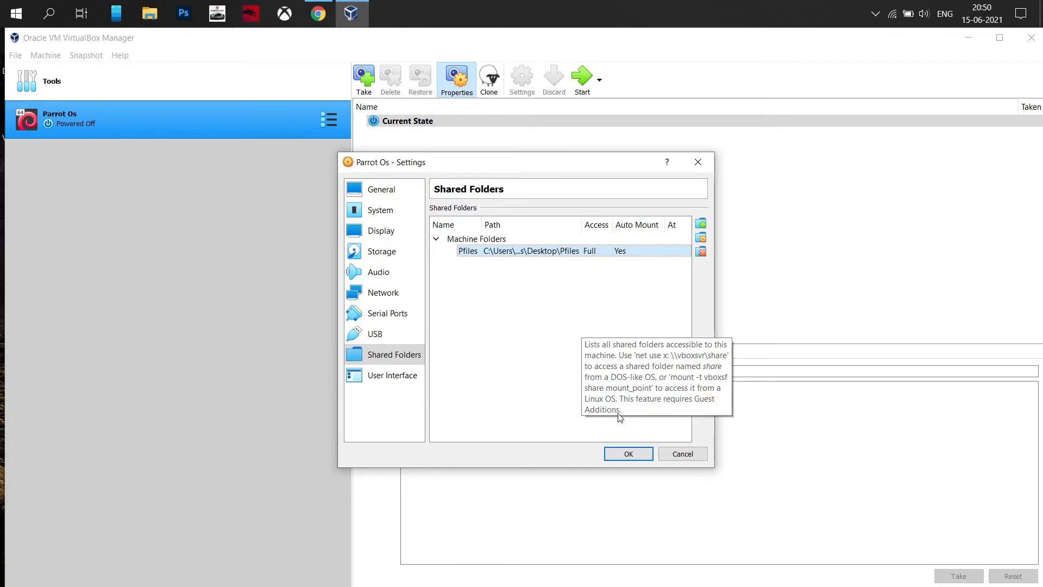
pyautogui.click(614, 457)
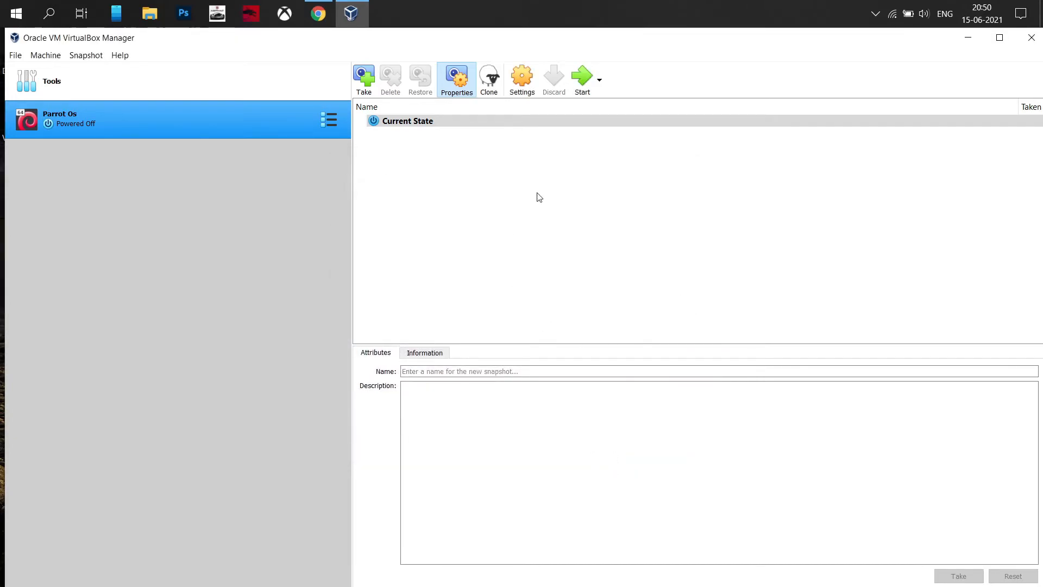
# - Start the Parrot Os virtual machine and dismiss the keyboard capture and mouse integration notices
pyautogui.click(581, 81)
pyautogui.click(877, 16)
pyautogui.click(878, 19)
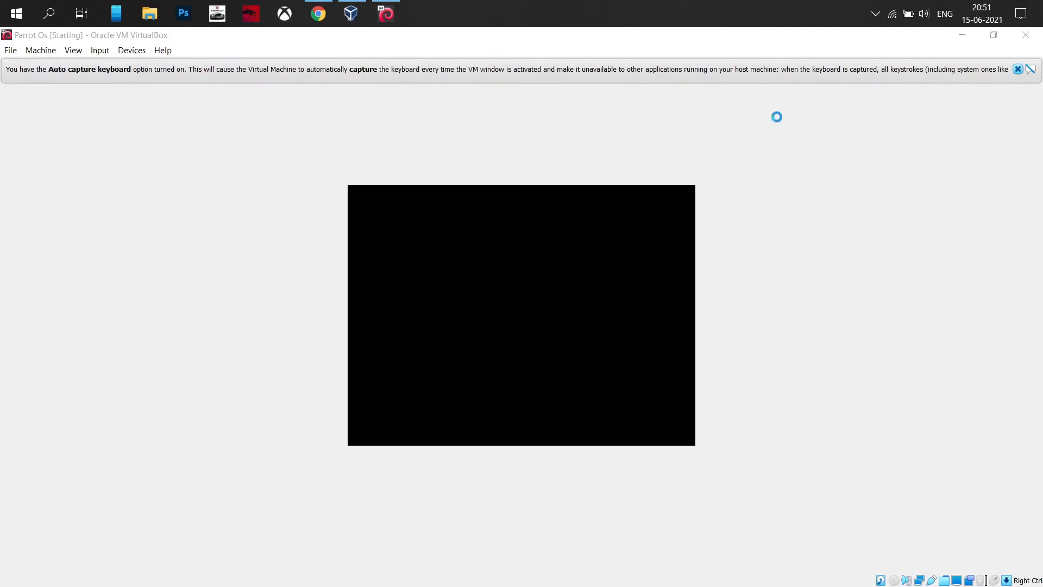
pyautogui.click(1017, 69)
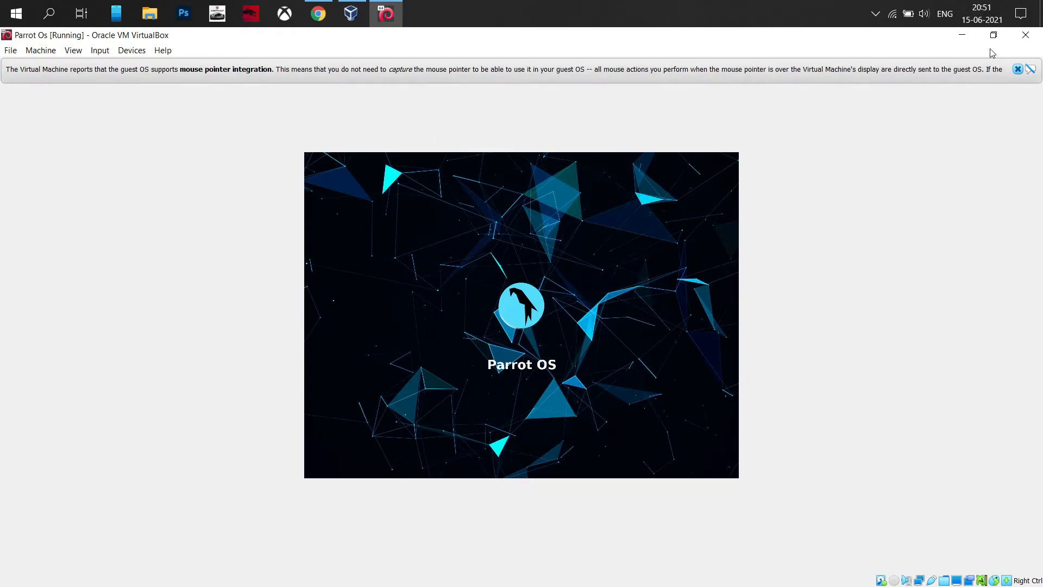
pyautogui.click(1016, 69)
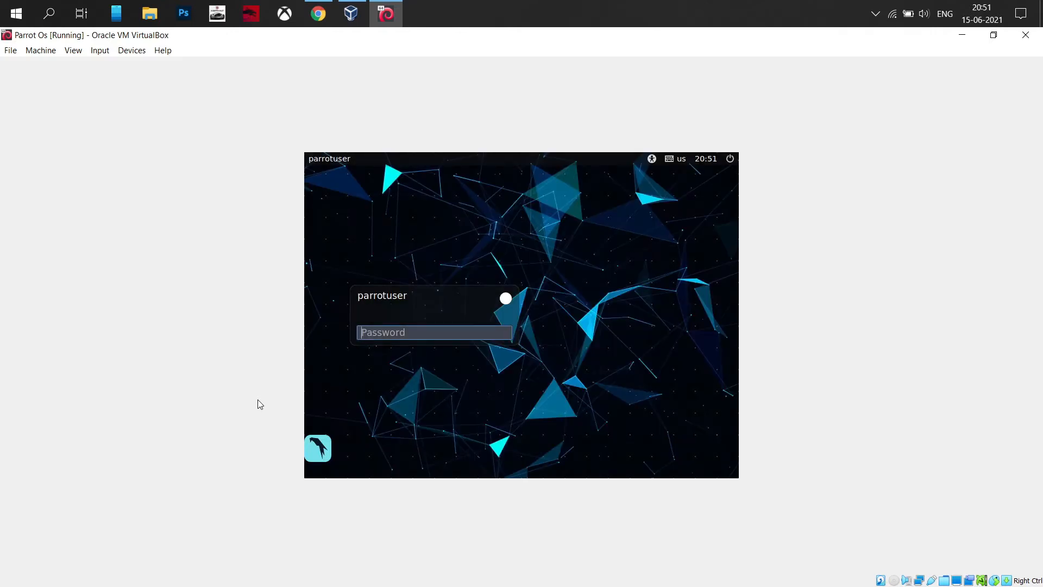
# - Log in to Parrot with the account password and try to open the sf_Pfiles shared folder from the desktop
pyautogui.write('•••••••••')
pyautogui.press('Return')
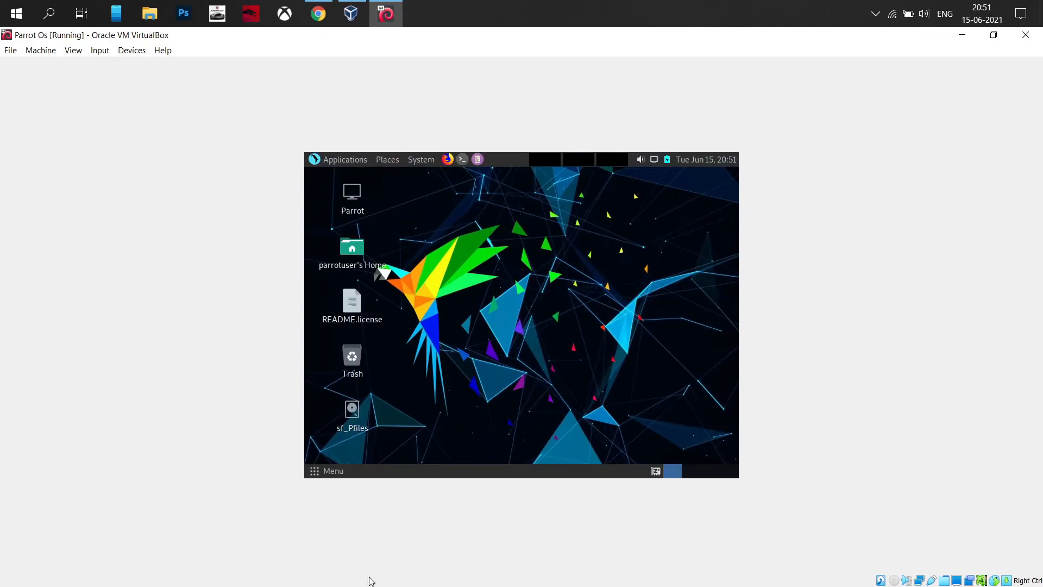
pyautogui.doubleClick(353, 411)
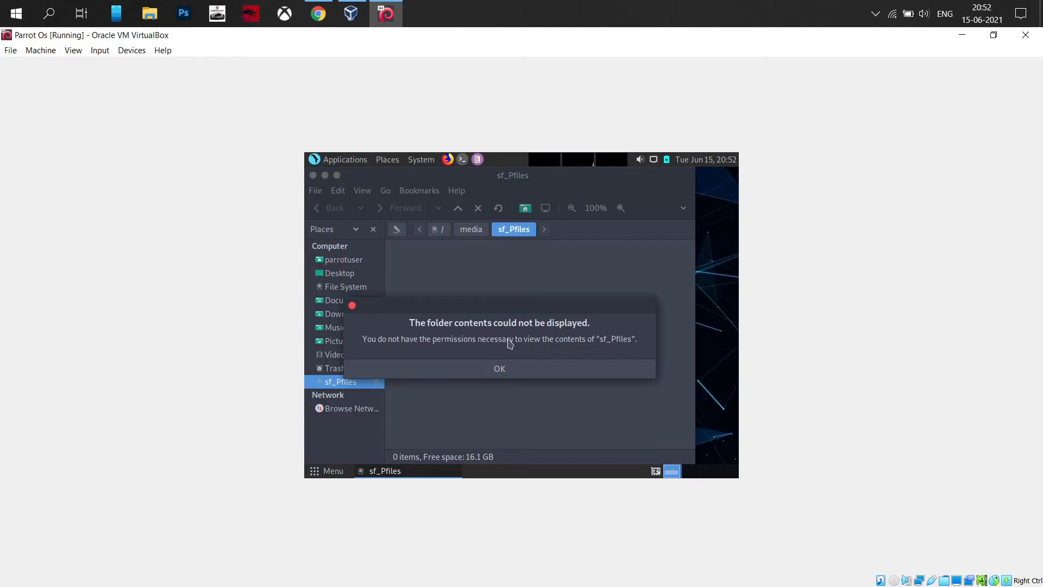
pyautogui.click(545, 368)
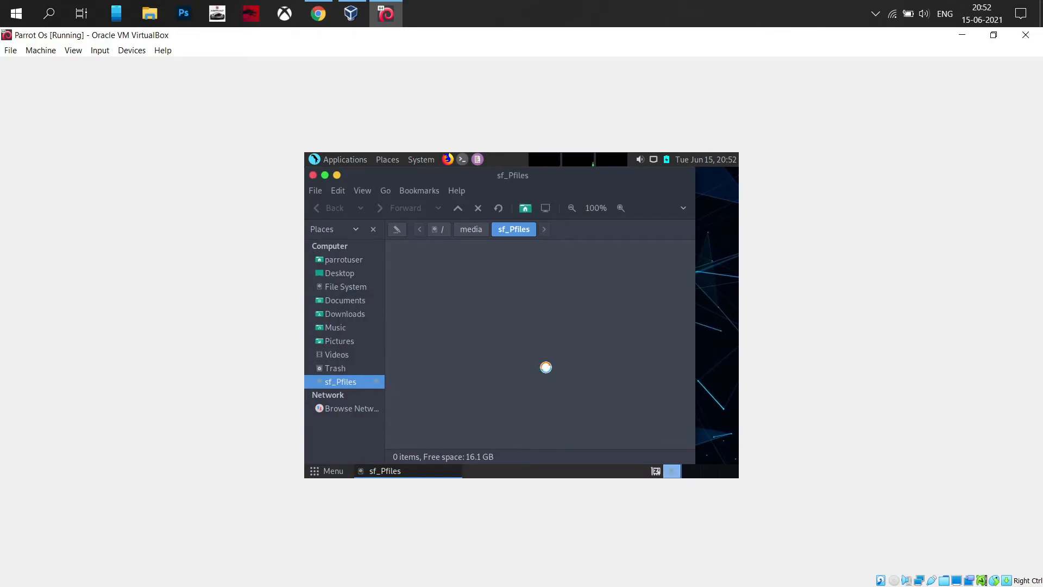
pyautogui.click(313, 176)
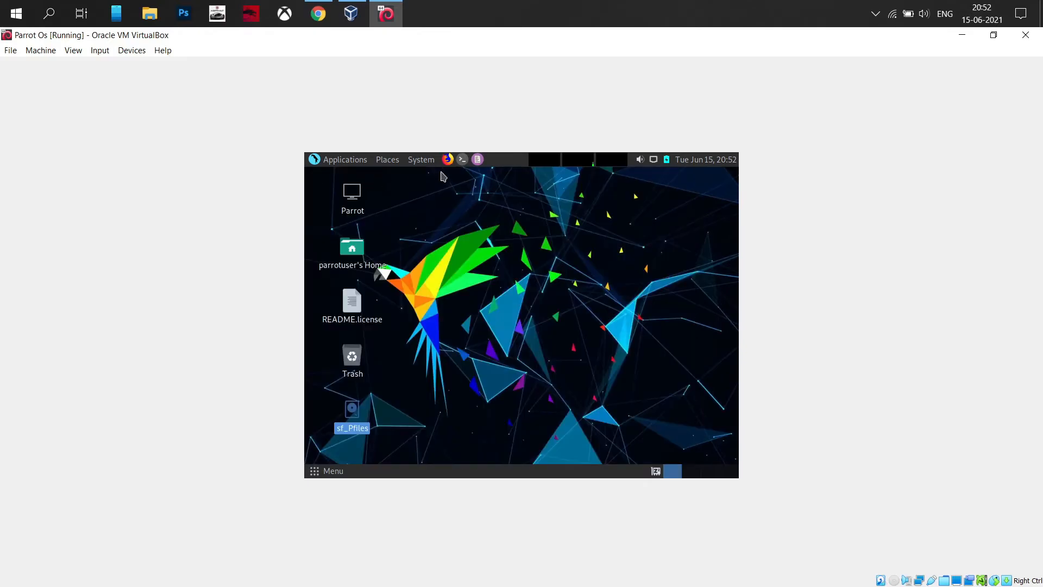
# - Open a terminal and try "sudo add user parrotuser vboxsf" to grant shared folder access, entering the sudo password
pyautogui.click(461, 160)
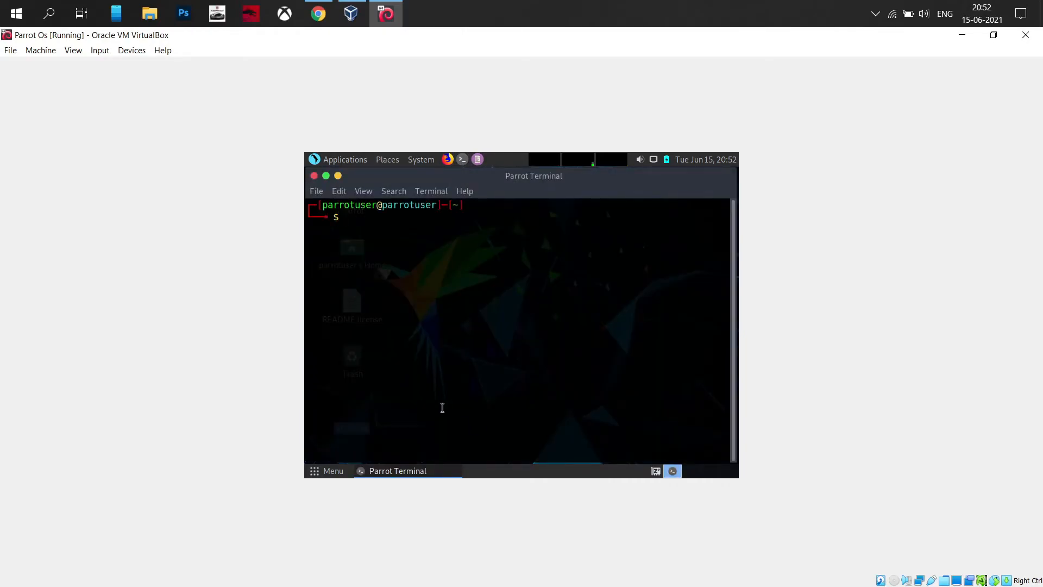
pyautogui.write('sudo add user')
pyautogui.write('parr')
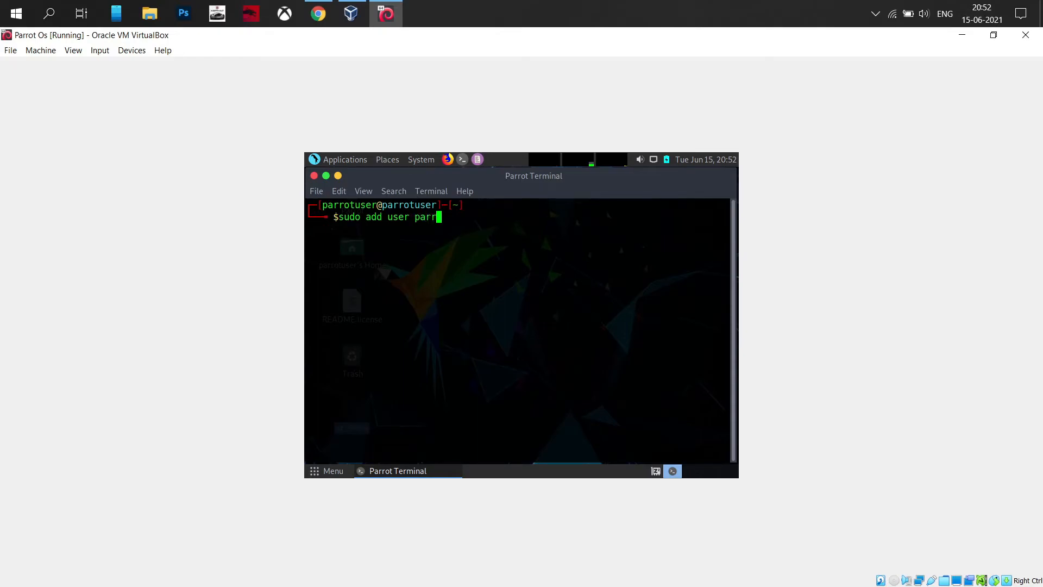
pyautogui.write('otuesr vboxsf')
pyautogui.press('Return')
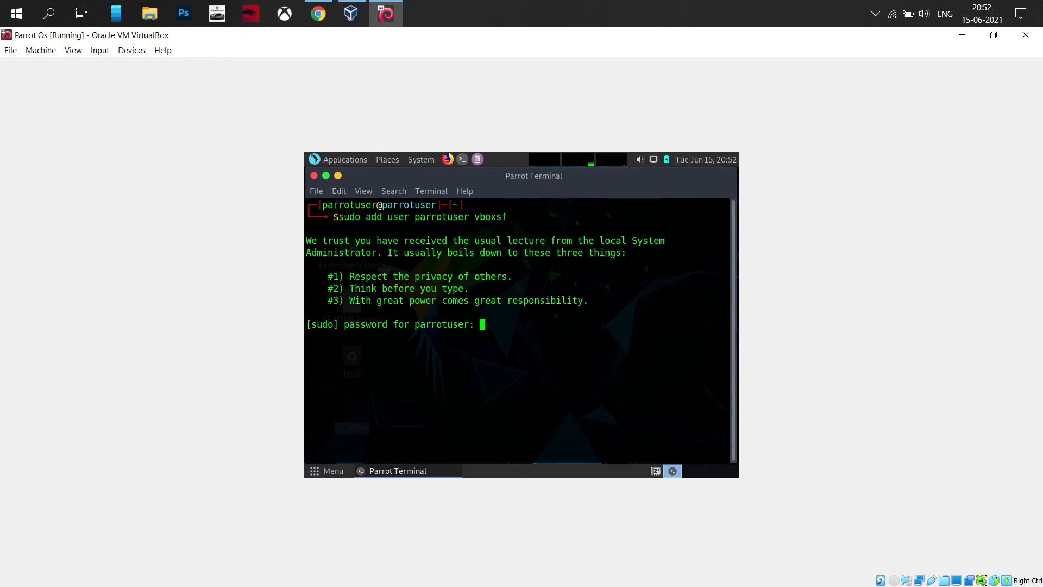
pyautogui.press('Return')
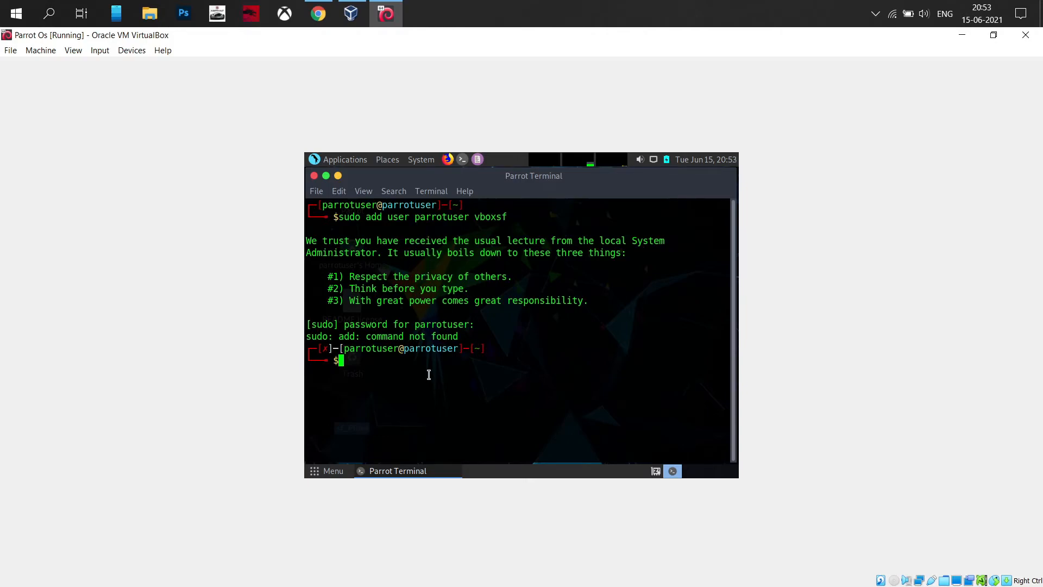
# - Retry the command "sudo add user parrotuser vboxsf" in the same terminal
pyautogui.write('d')
pyautogui.press('BackSpace')
pyautogui.write('sudo add user parro')
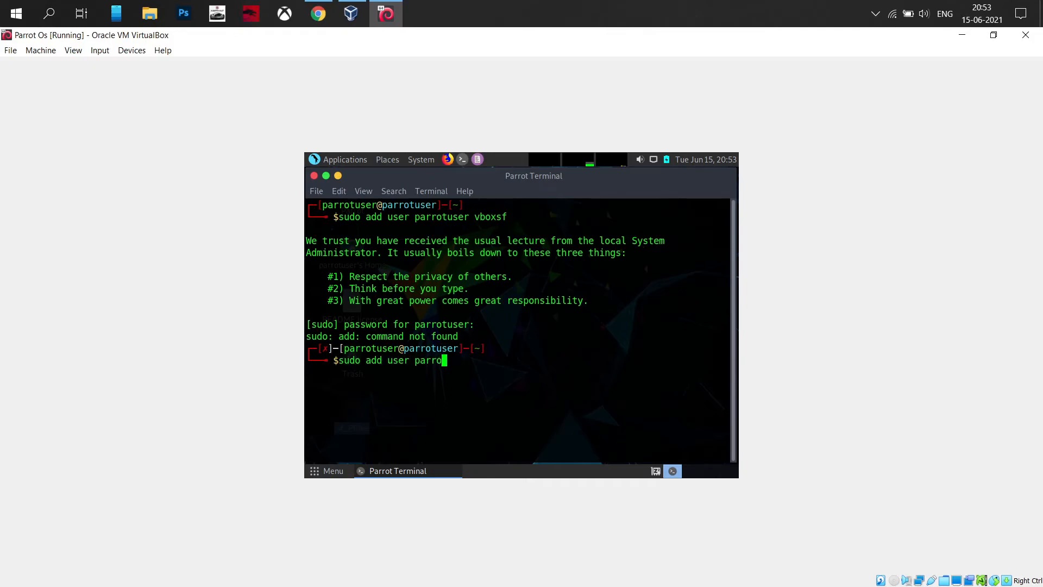
pyautogui.write('tuser vboxsf')
pyautogui.press('Return')
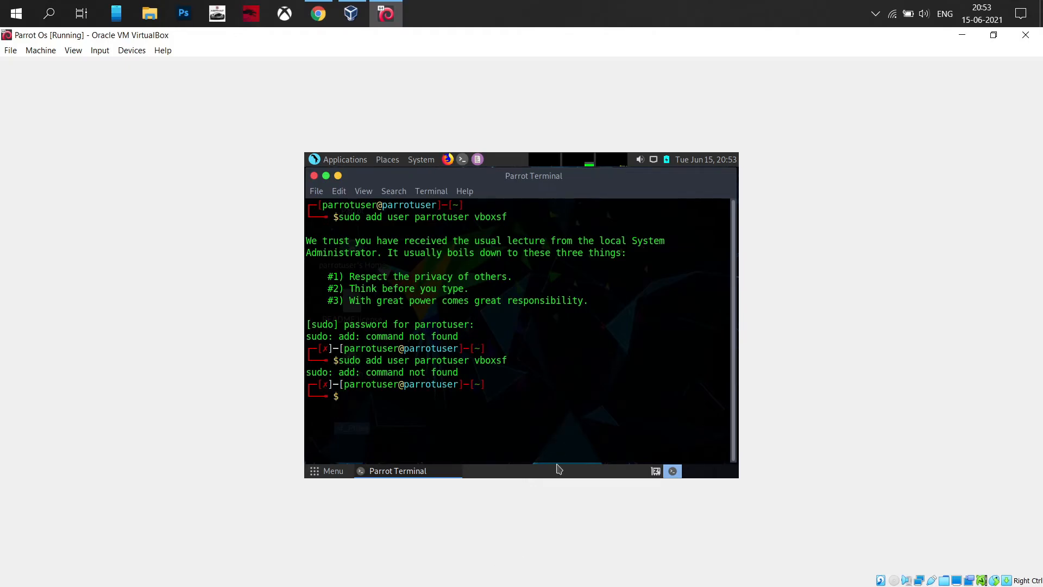
# - Clear the command line and end the terminal session with the exit command
pyautogui.hotkey('shift', 'Delete')
pyautogui.press('BackSpace')
pyautogui.press('BackSpace')
pyautogui.press('BackSpace')
pyautogui.write('exit')
pyautogui.press('Return')
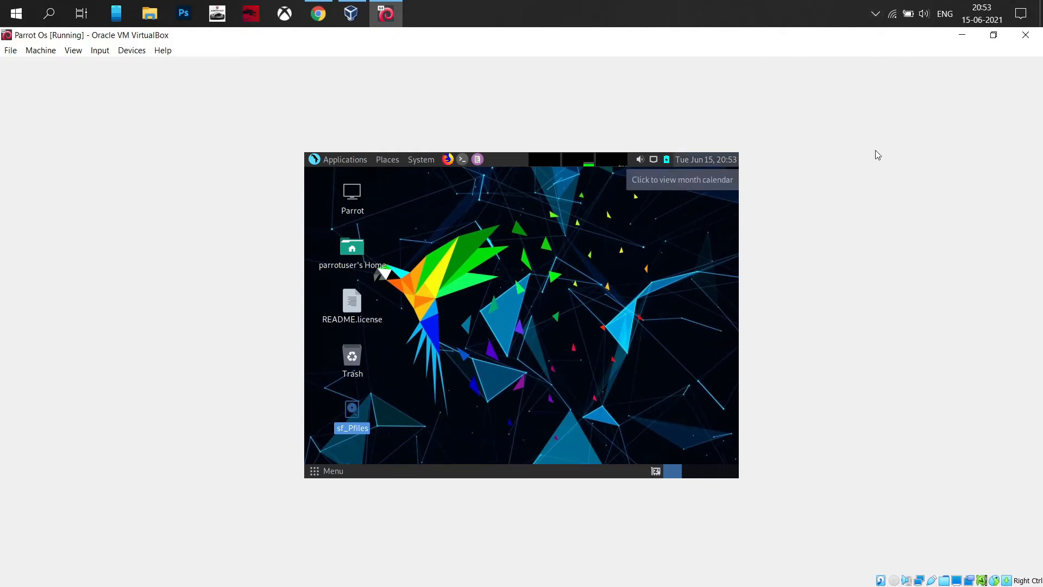
pyautogui.click(878, 12)
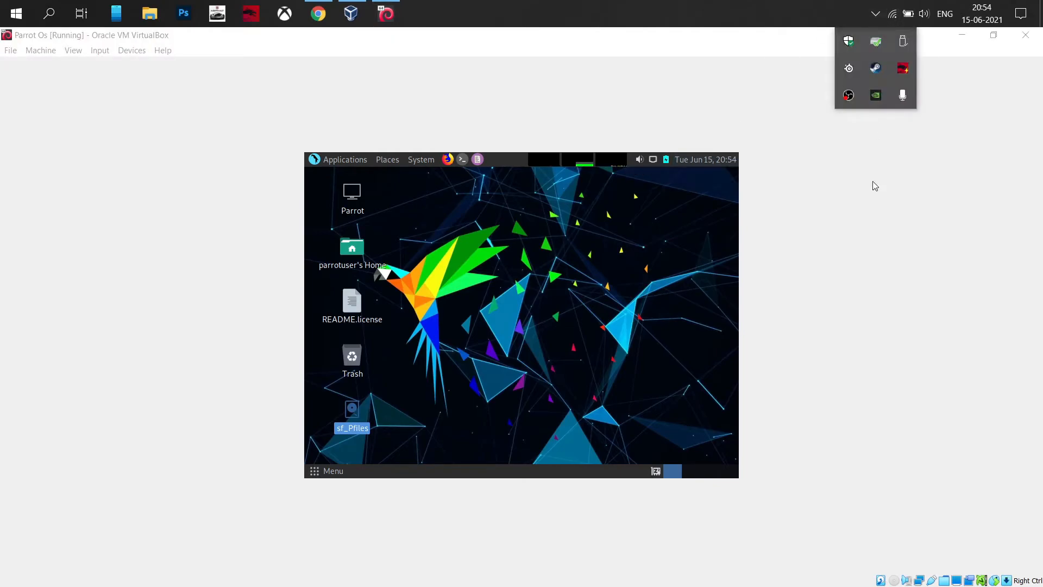
pyautogui.click(476, 255)
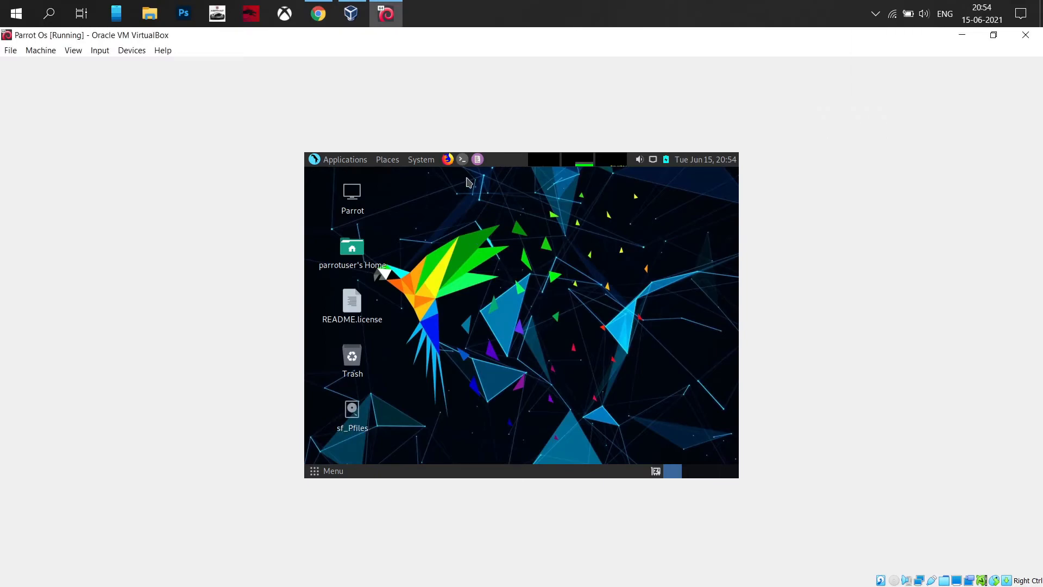
# - Run "sudo adduser parrotuser vboxsf" in a new terminal, enter the sudo password, and close the terminal
pyautogui.click(462, 159)
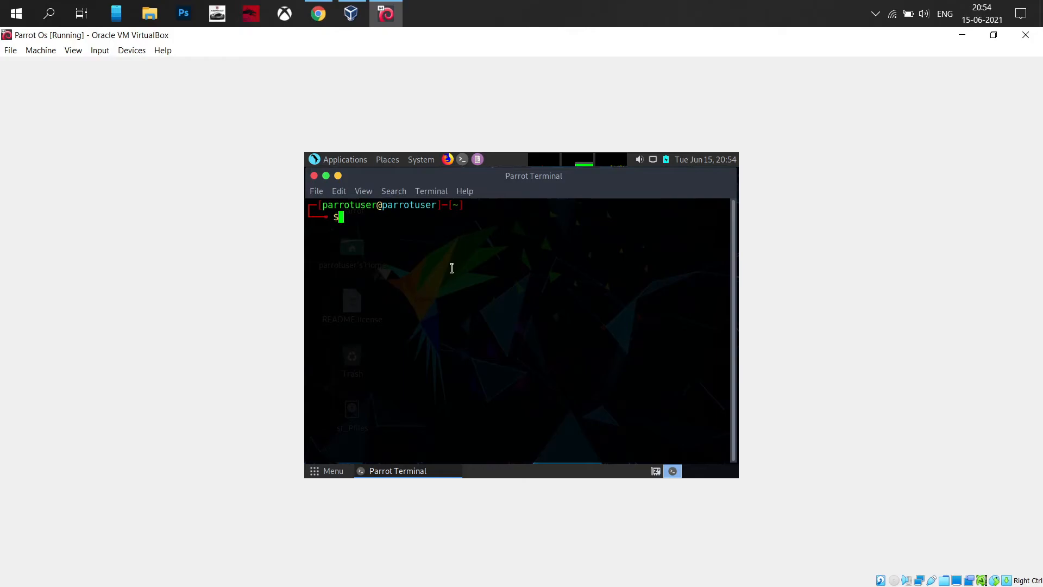
pyautogui.write('sudo adduser parrotuser v')
pyautogui.press('BackSpace')
pyautogui.press('BackSpace')
pyautogui.write('vob')
pyautogui.press('BackSpace')
pyautogui.press('BackSpace')
pyautogui.write('boxsf')
pyautogui.press('Return')
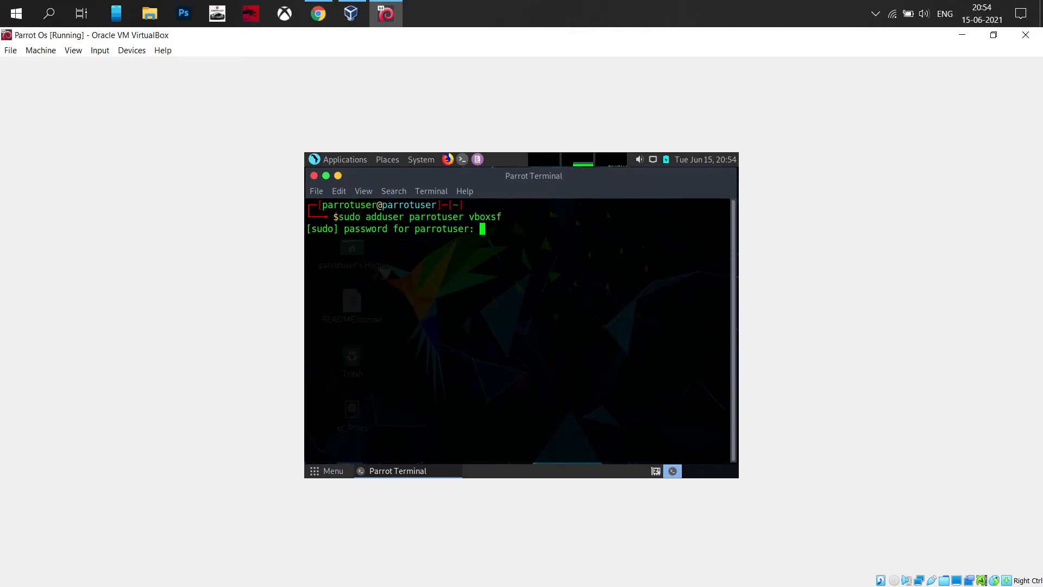
pyautogui.press('Return')
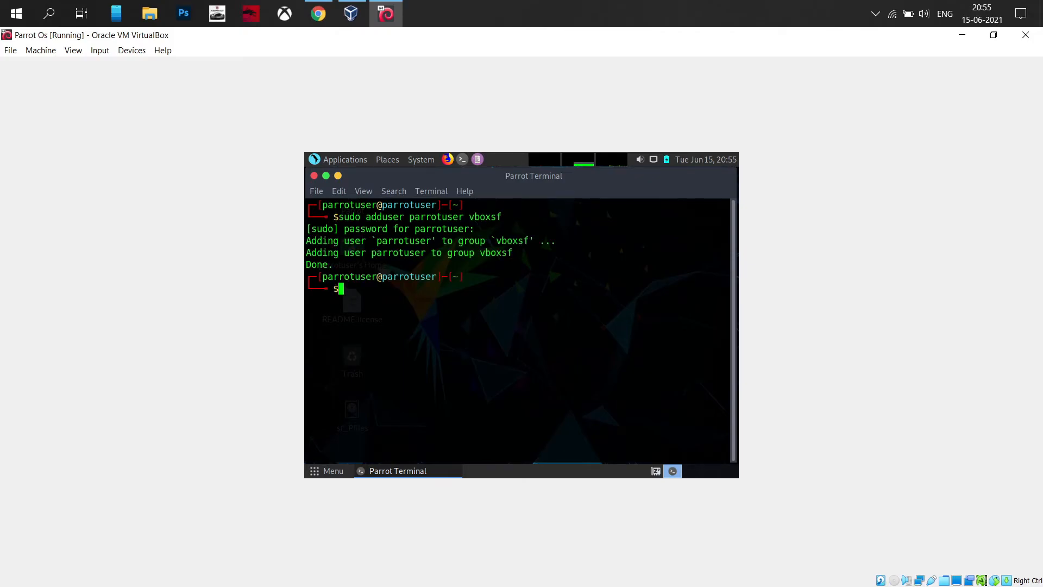
pyautogui.click(314, 176)
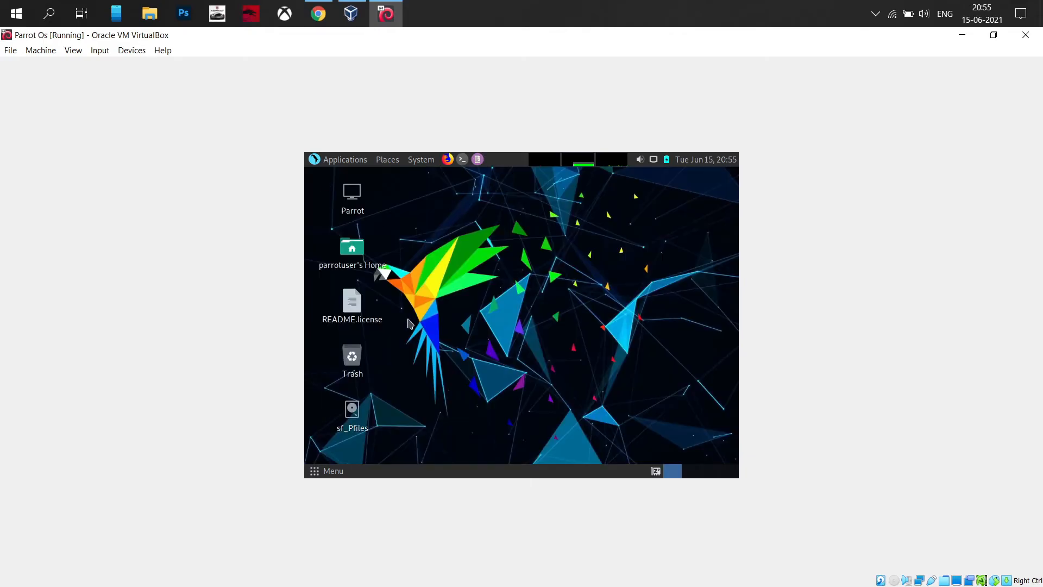
pyautogui.click(332, 475)
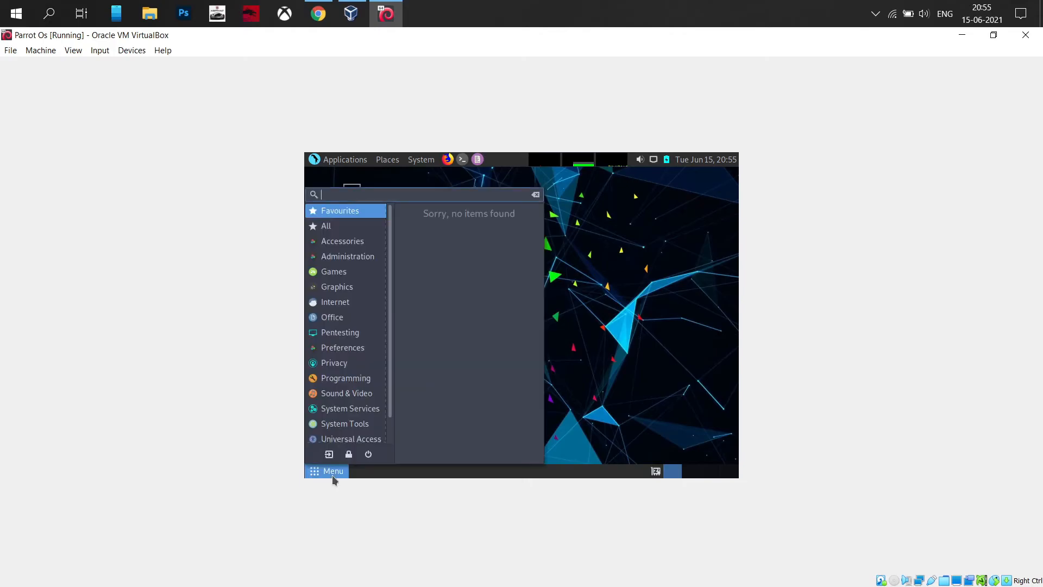
pyautogui.click(366, 454)
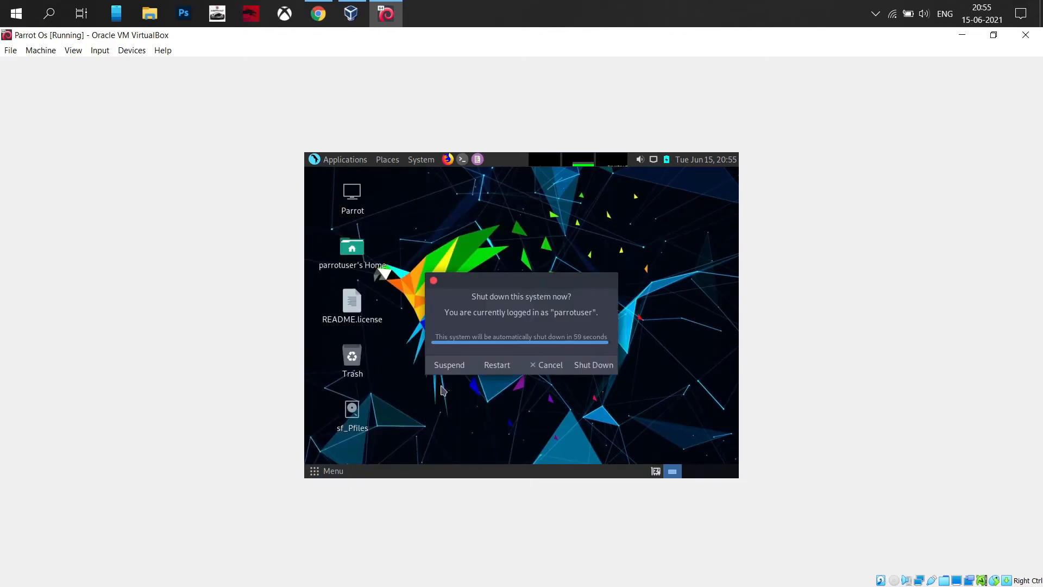
pyautogui.click(533, 367)
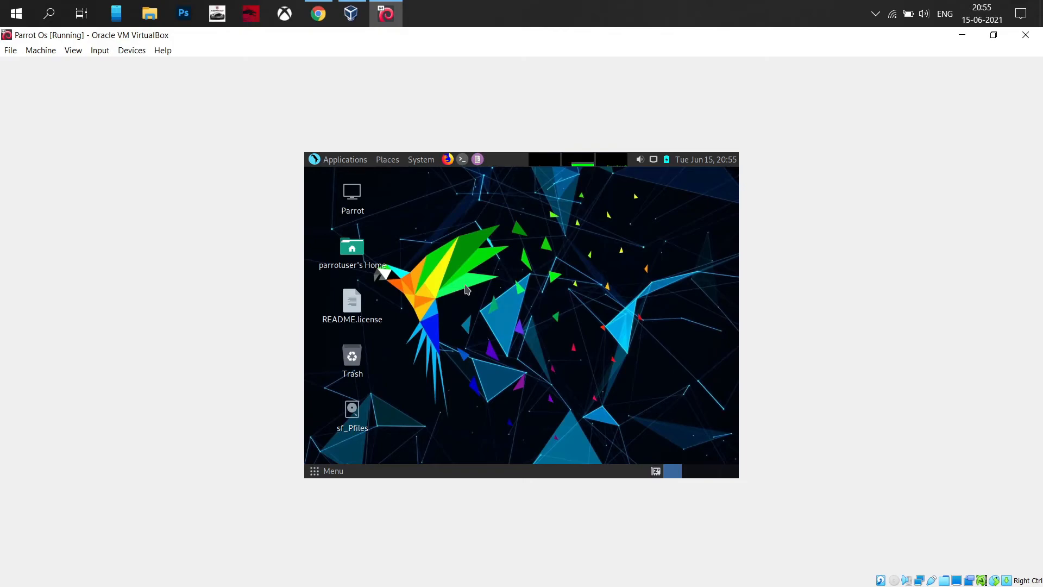
pyautogui.click(462, 159)
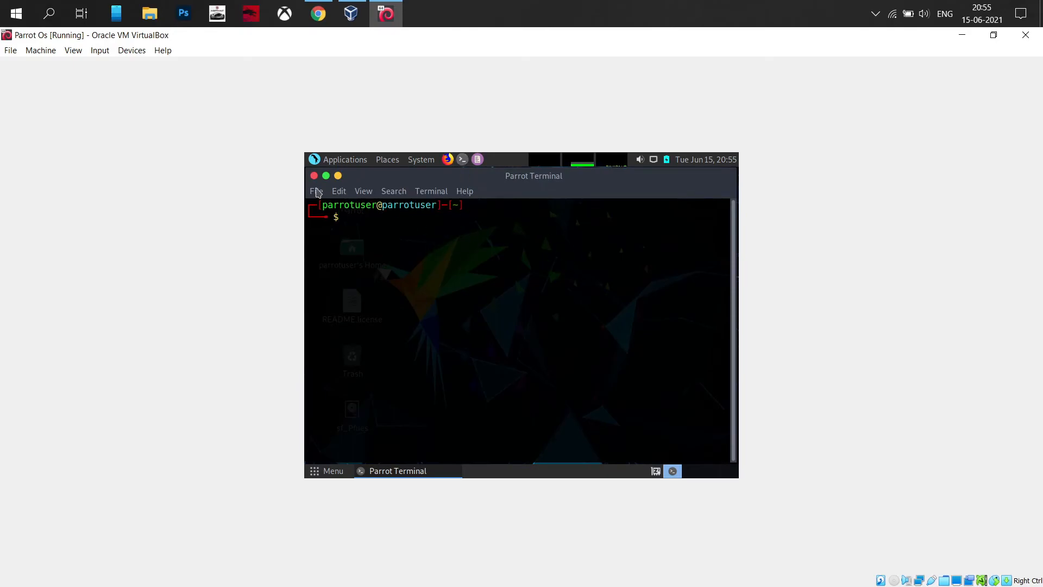
pyautogui.click(314, 175)
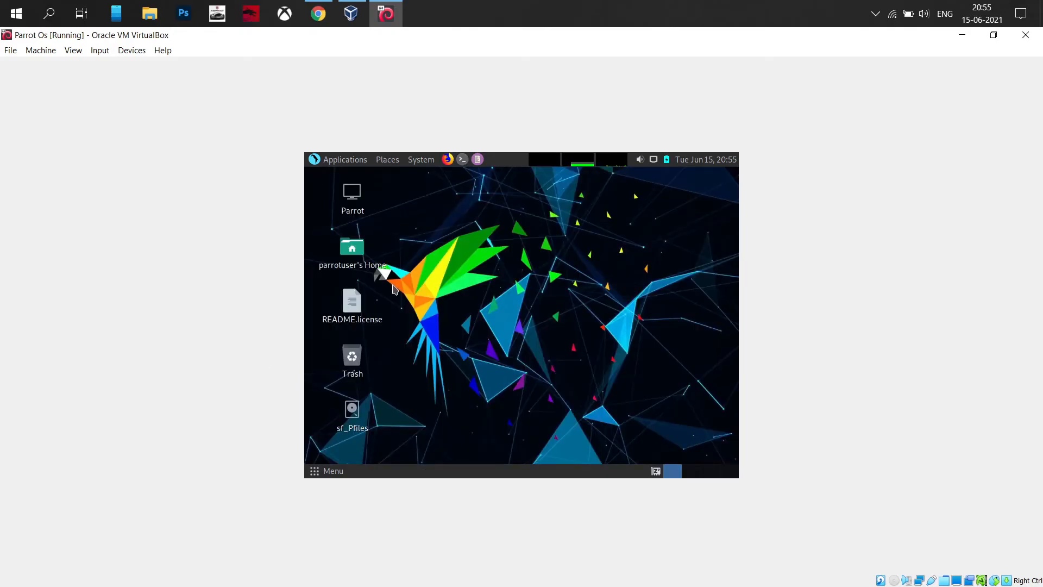
# - Switch the virtual machine to full-screen mode and back to windowed mode to resize the guest display
pyautogui.click(75, 50)
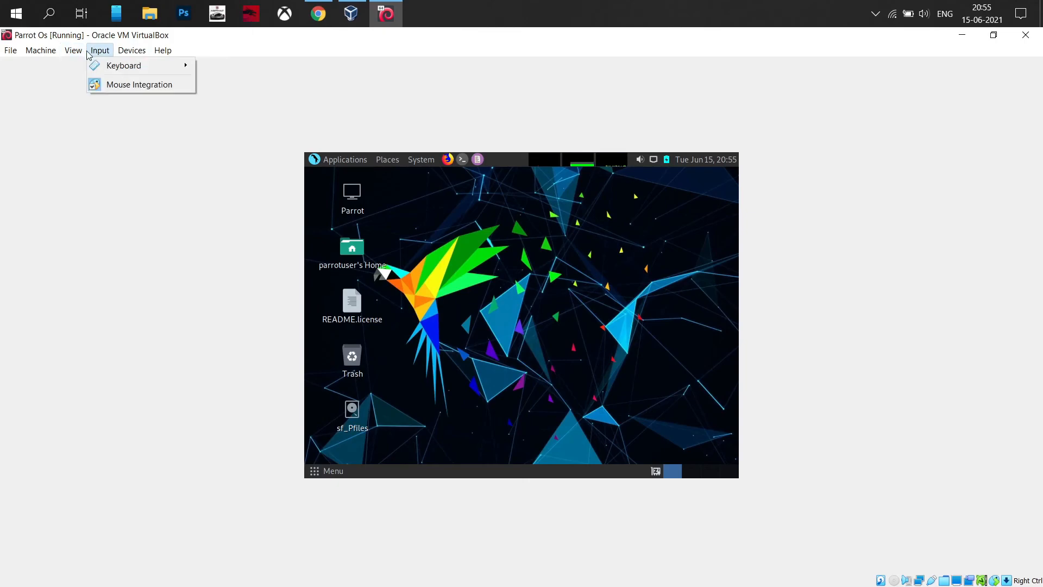
pyautogui.click(73, 50)
pyautogui.click(73, 51)
pyautogui.click(82, 65)
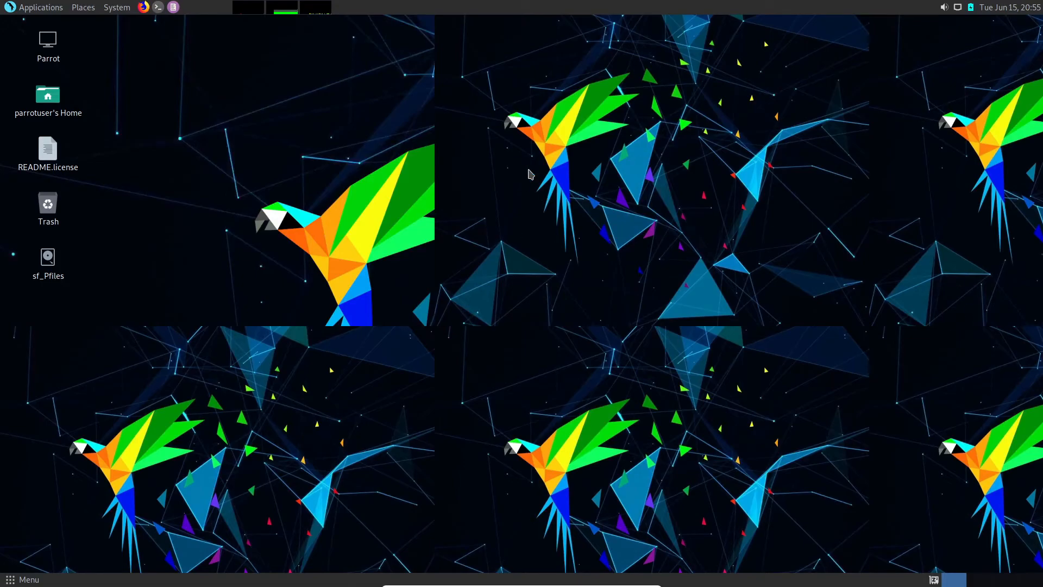
pyautogui.moveTo(502, 584)
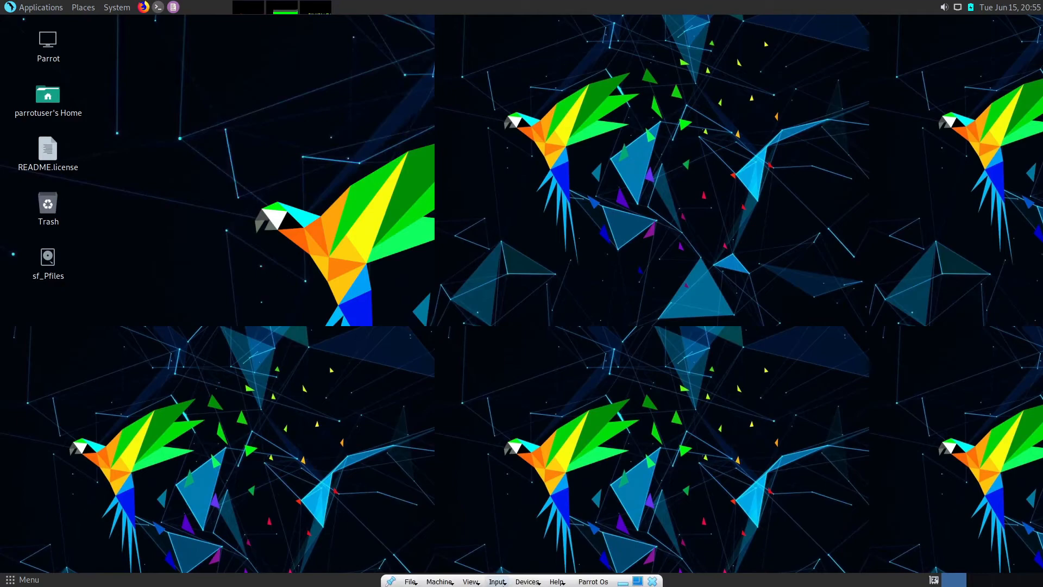
pyautogui.click(470, 579)
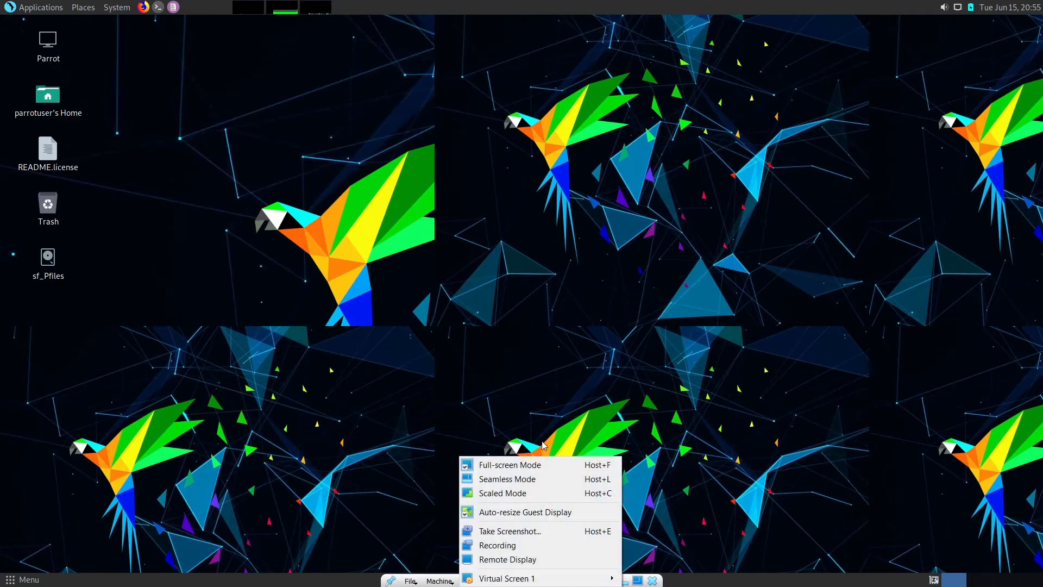
pyautogui.click(540, 464)
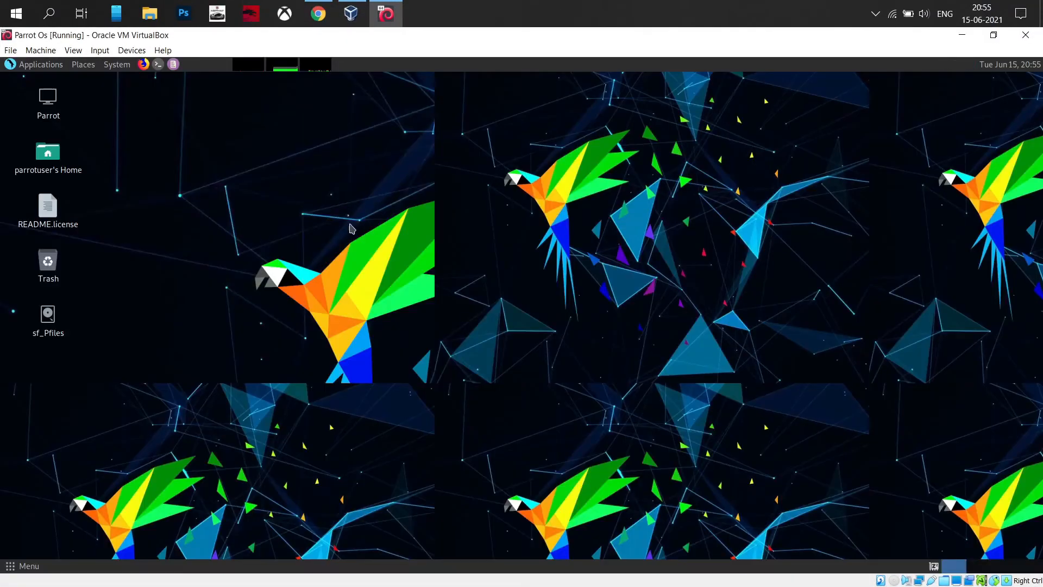
# - Open the Computer location from the Parrot desktop and insert the Guest Additions CD image into the virtual machine
pyautogui.click(158, 65)
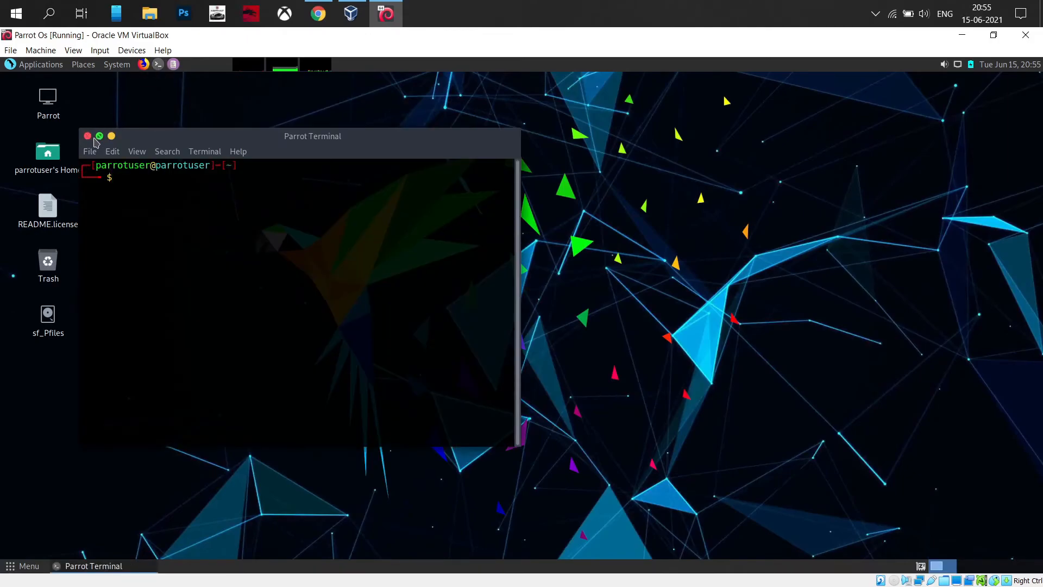
pyautogui.click(87, 136)
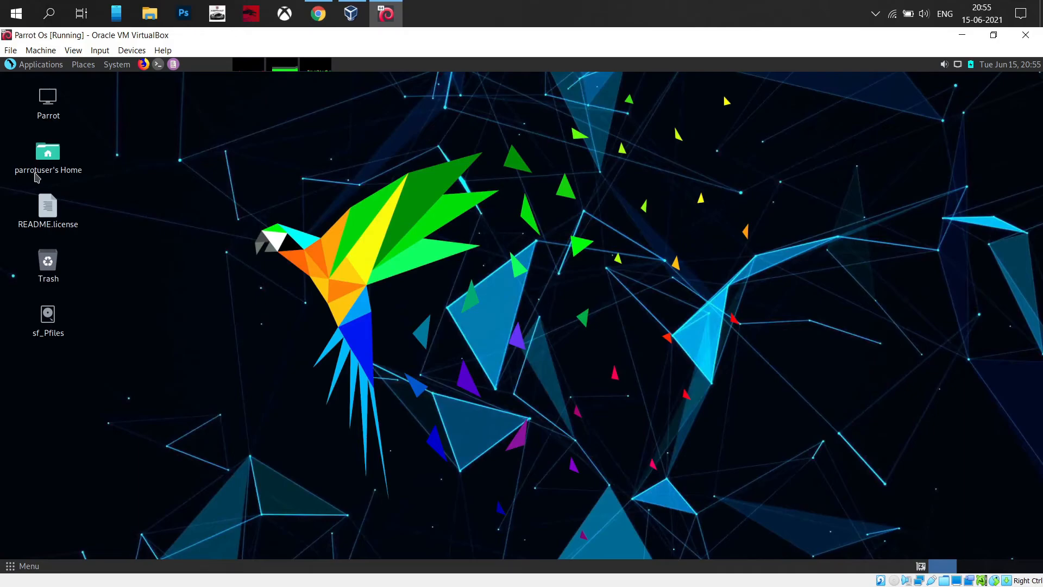
pyautogui.doubleClick(47, 112)
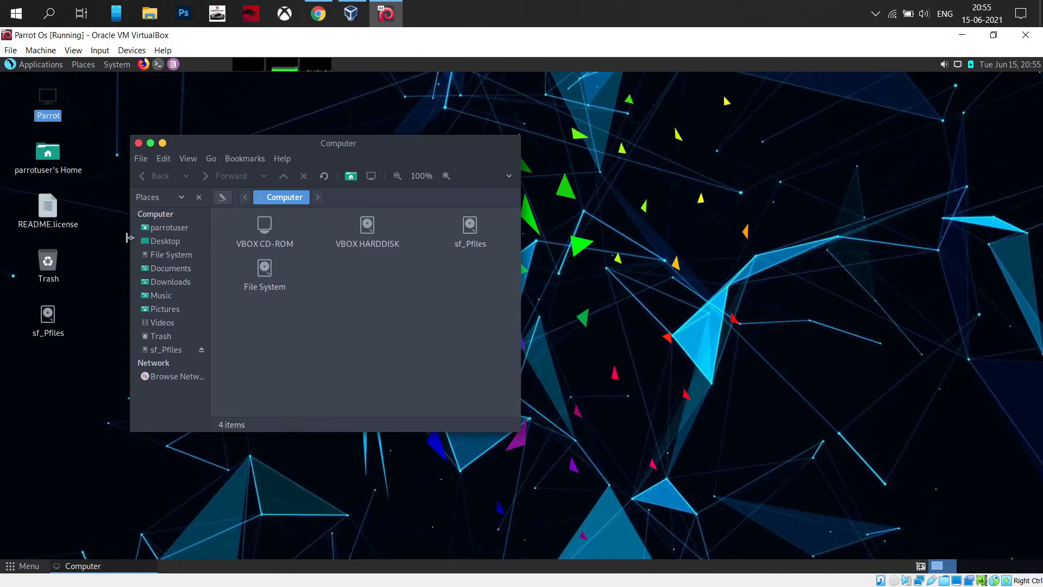
pyautogui.click(97, 51)
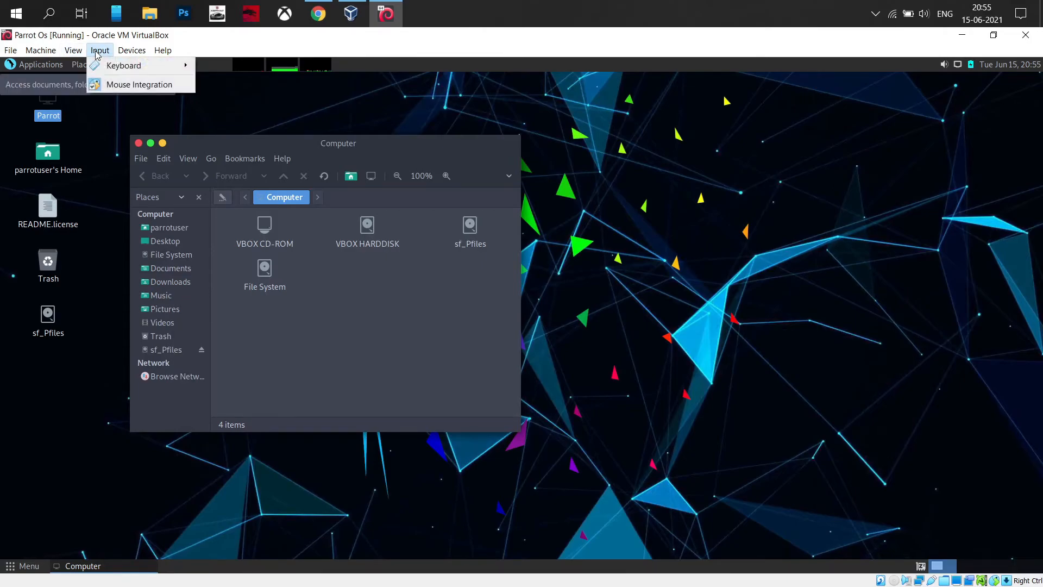
pyautogui.click(73, 51)
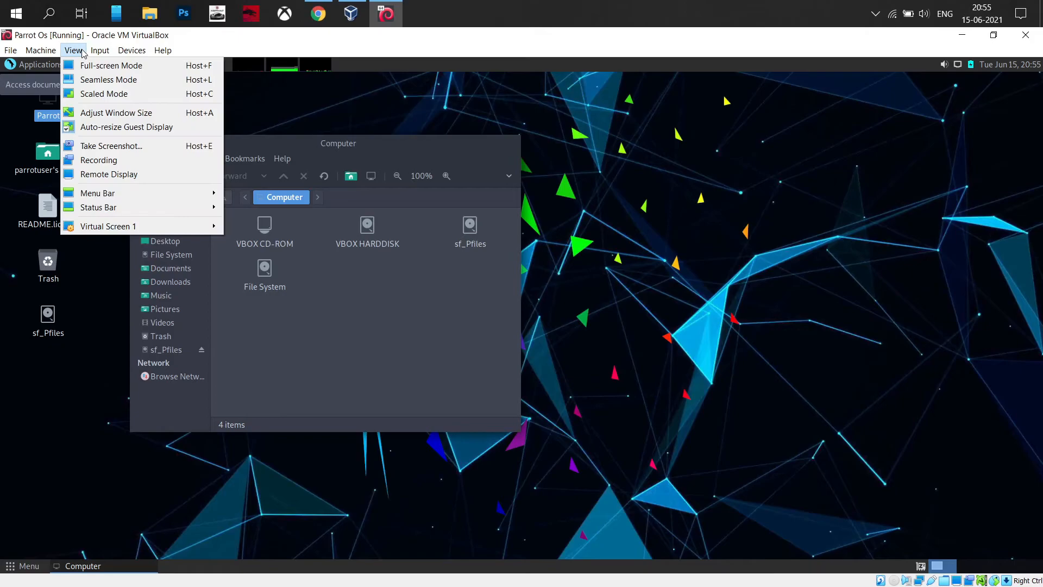
pyautogui.click(162, 51)
pyautogui.click(132, 51)
pyautogui.click(132, 51)
pyautogui.click(132, 51)
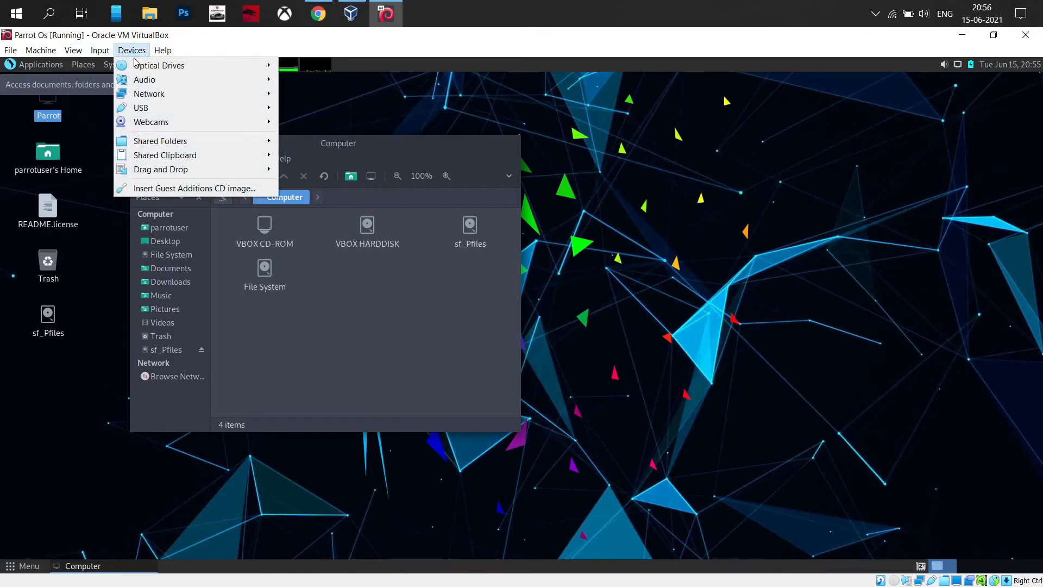
pyautogui.click(150, 188)
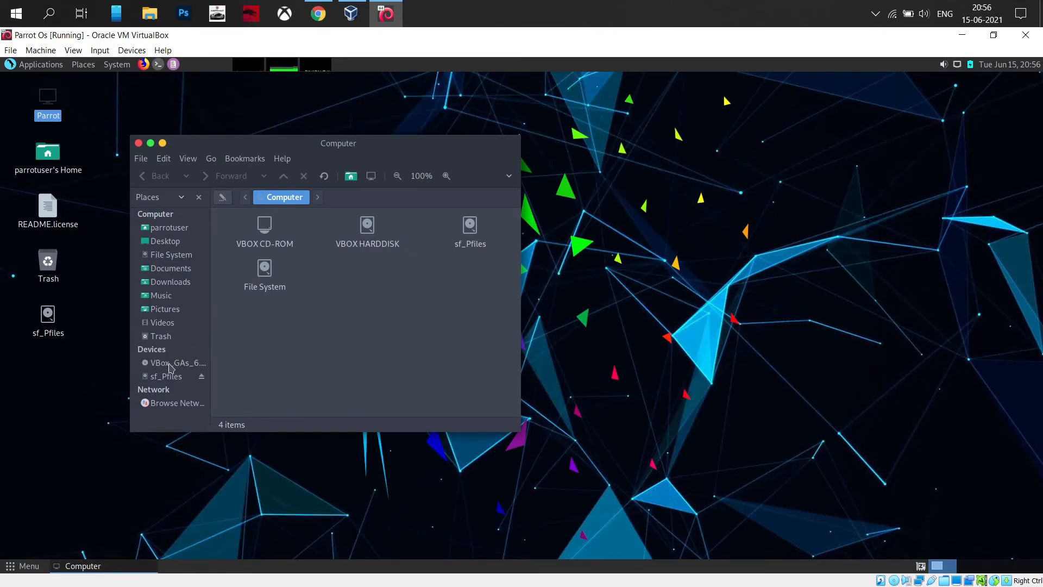
# - Copy all files from the VBox_GAs_6.1.22 disc into the Downloads folder and close the file manager
pyautogui.click(170, 364)
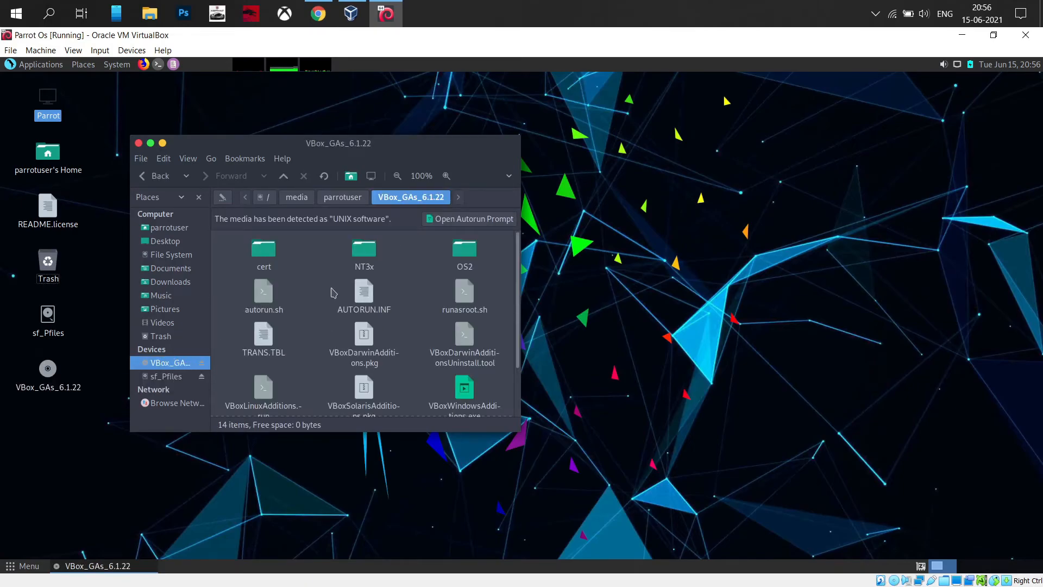
pyautogui.hotkey('ctrl', 'a')
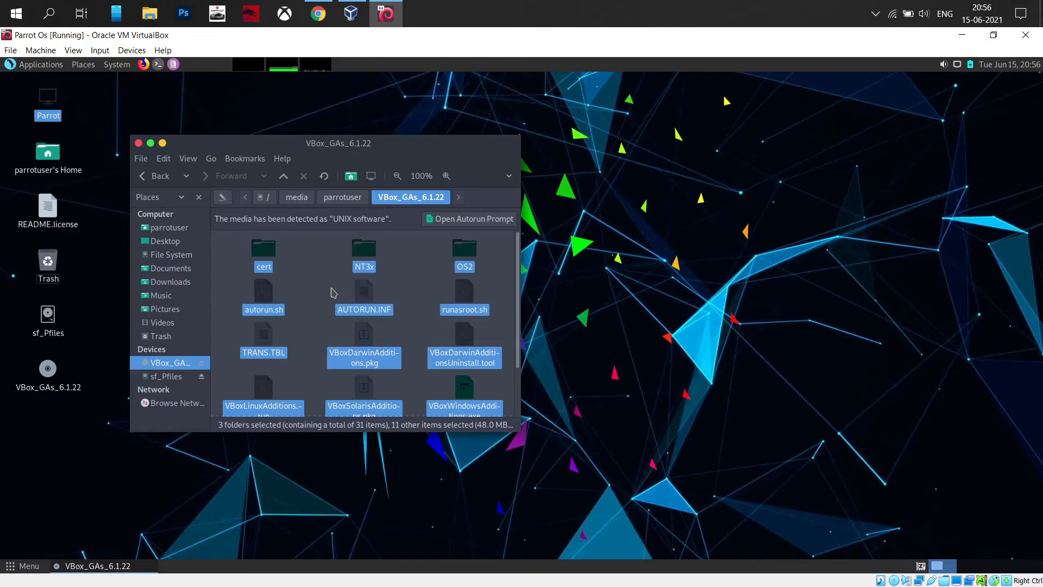
pyautogui.hotkey('ctrl', 'c')
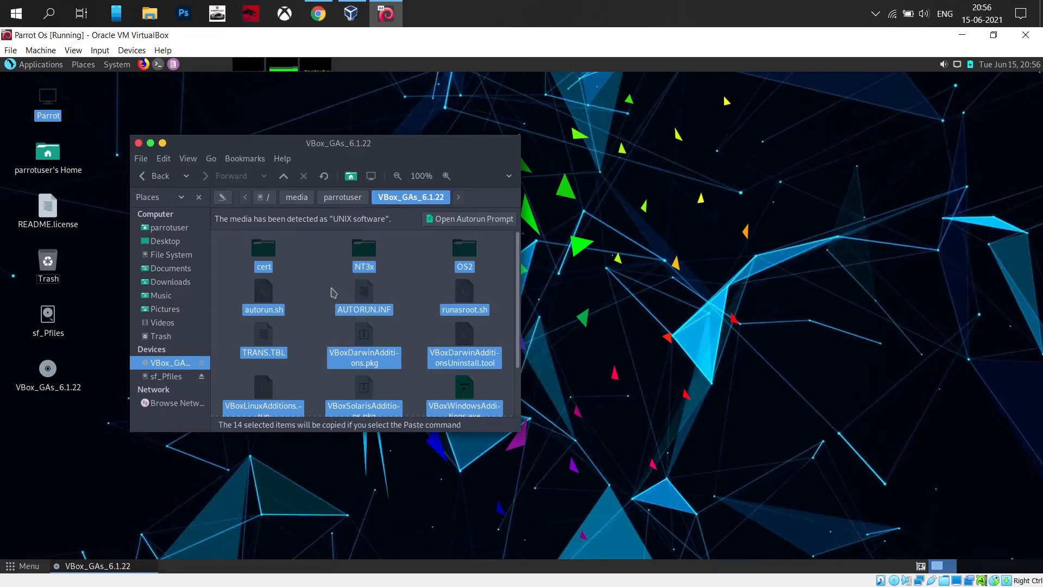
pyautogui.click(183, 283)
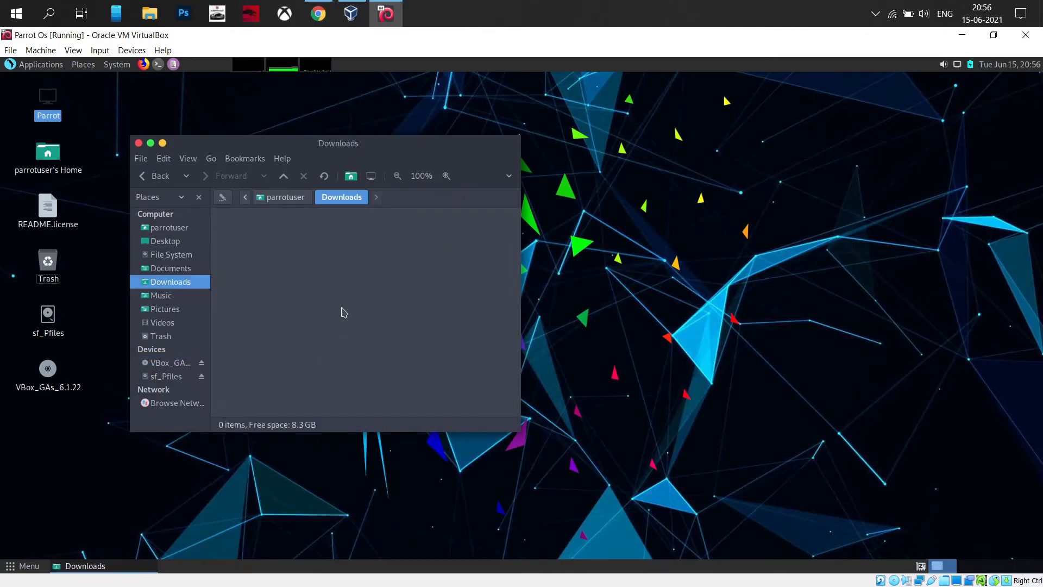
pyautogui.hotkey('ctrl', 'v')
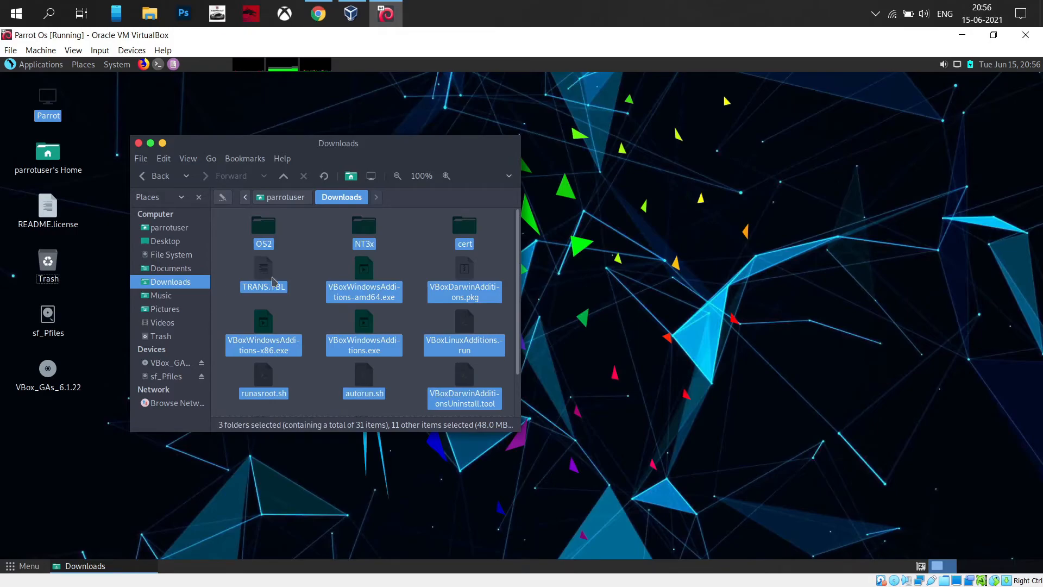
pyautogui.click(139, 143)
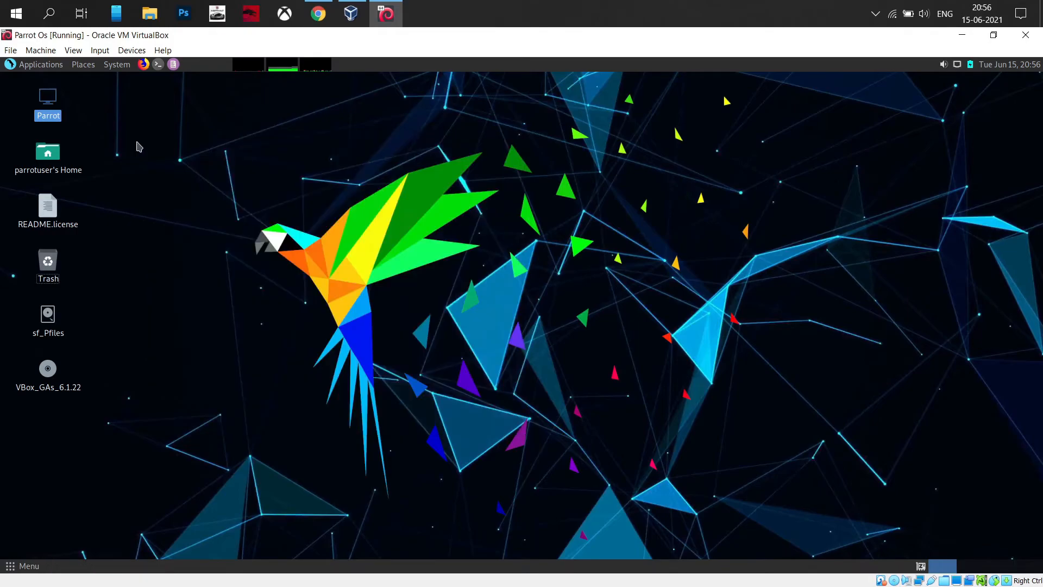
# - Open a terminal, change to the Downloads directory and list its files
pyautogui.click(157, 64)
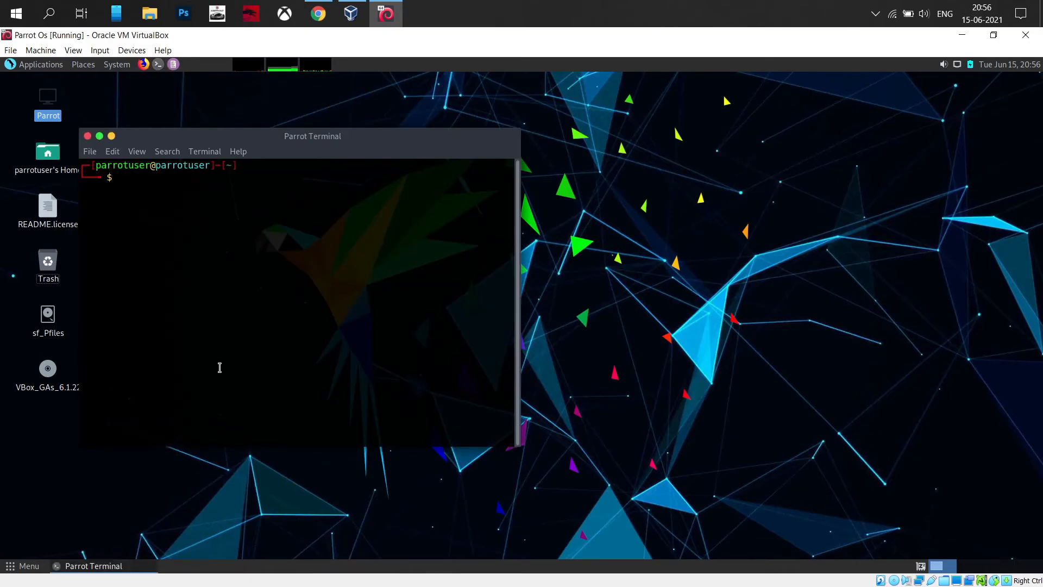
pyautogui.write('cd d')
pyautogui.press('BackSpace')
pyautogui.write('Downloads')
pyautogui.press('Return')
pyautogui.write('ls')
pyautogui.press('Return')
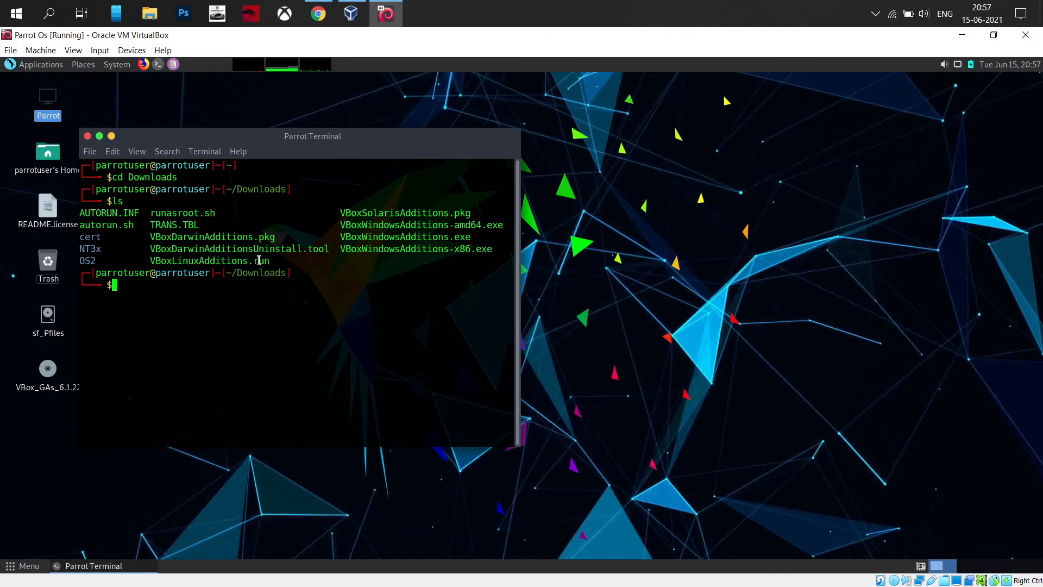
# - Try to make the Linux additions installer executable with "chmod +x VboxLinuxAdditions.run"
pyautogui.write('chmod +x VboxLinuxAdditions.run')
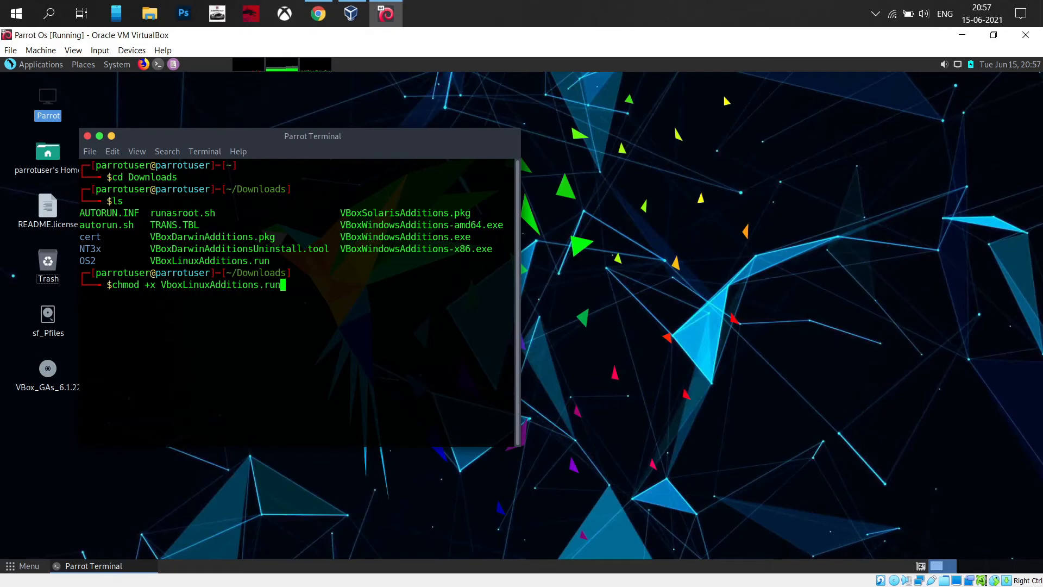
pyautogui.press('Return')
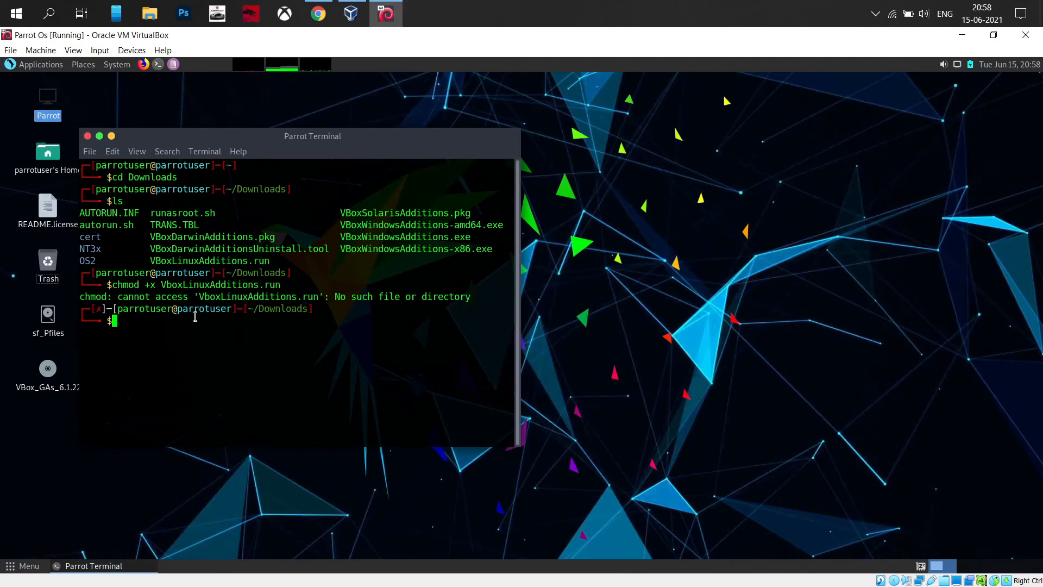
# - Make the Linux Guest Additions installer executable by running "chmod +x VBoxLinuxAdditions.run"
pyautogui.write('chmos')
pyautogui.press('BackSpace')
pyautogui.write('d +x VBox')
pyautogui.write('LinuxAddtions')
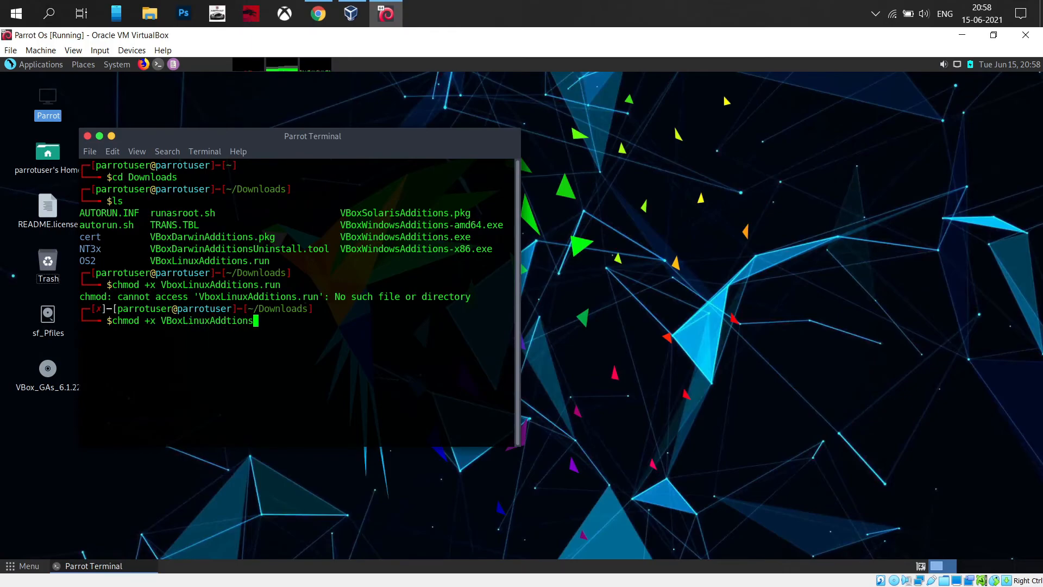
pyautogui.press('BackSpace')
pyautogui.press('BackSpace')
pyautogui.press('BackSpace')
pyautogui.press('BackSpace')
pyautogui.press('BackSpace')
pyautogui.write('itions.run')
pyautogui.press('Return')
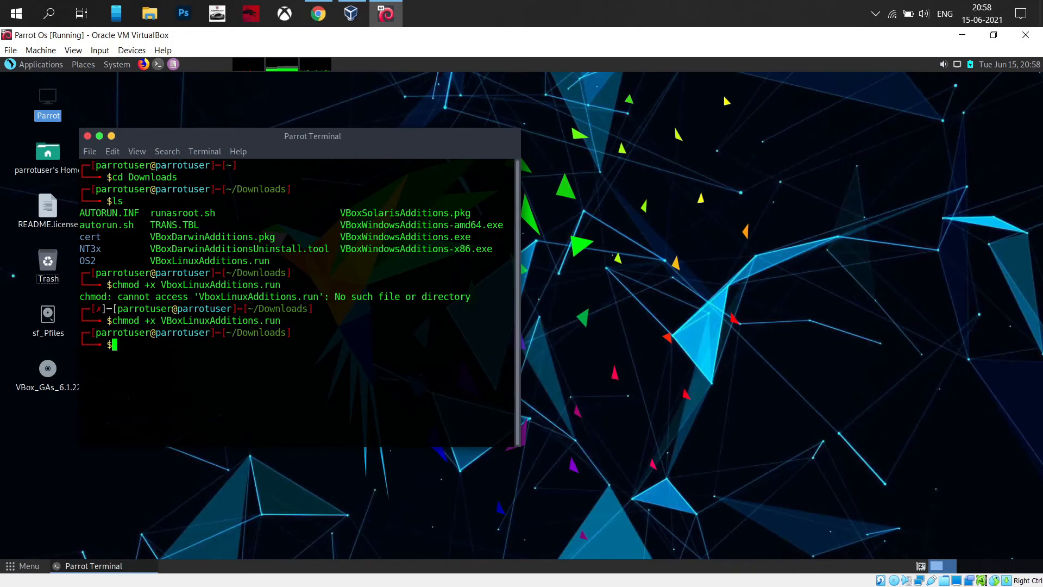
# - Run the Guest Additions installer with "sudo ./VBoxLinuxAdditions.run", authenticating with the account password and answering "y" to continue the installation
pyautogui.write('sudo ./VBoxLinxu')
pyautogui.press('BackSpace')
pyautogui.press('BackSpace')
pyautogui.write('uxAdditio')
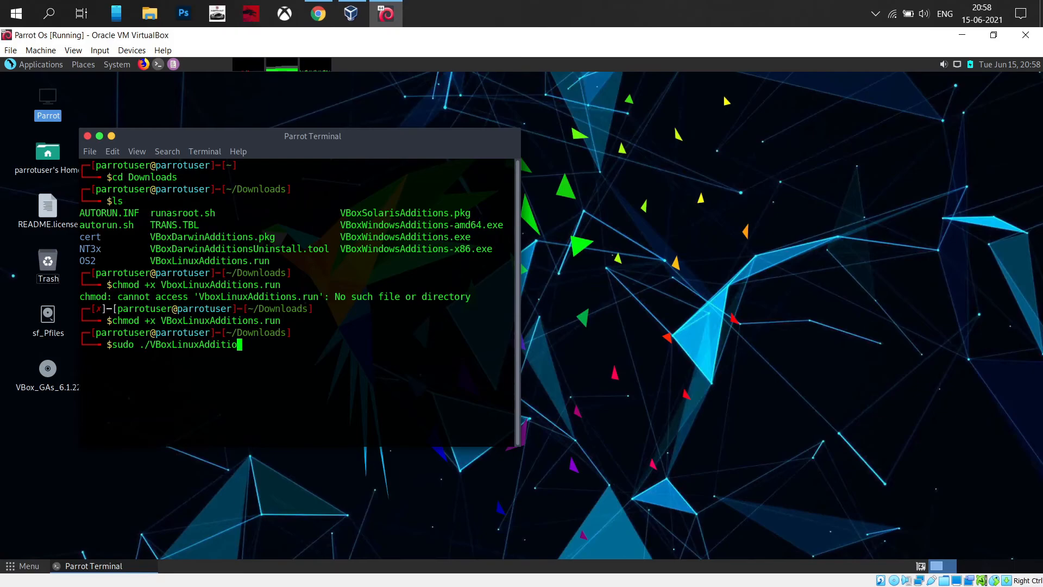
pyautogui.write('ns.ru')
pyautogui.write('n')
pyautogui.press('Return')
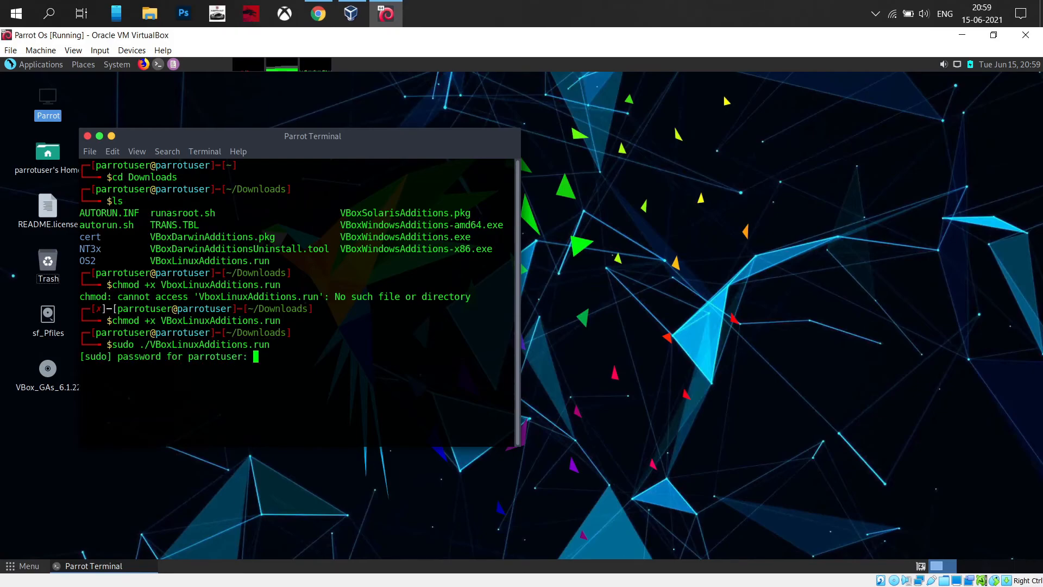
pyautogui.press('Return')
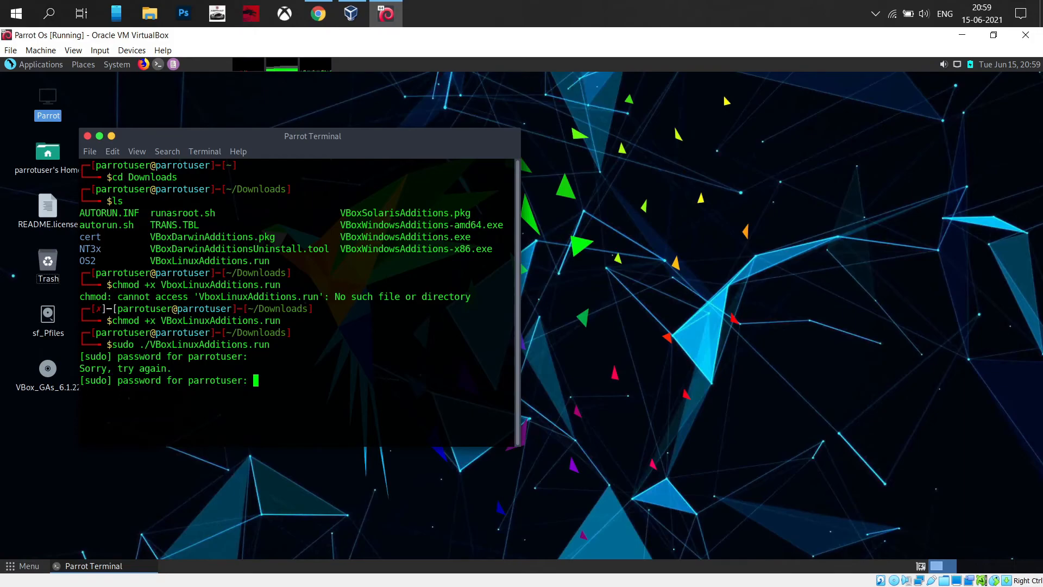
pyautogui.press('Return')
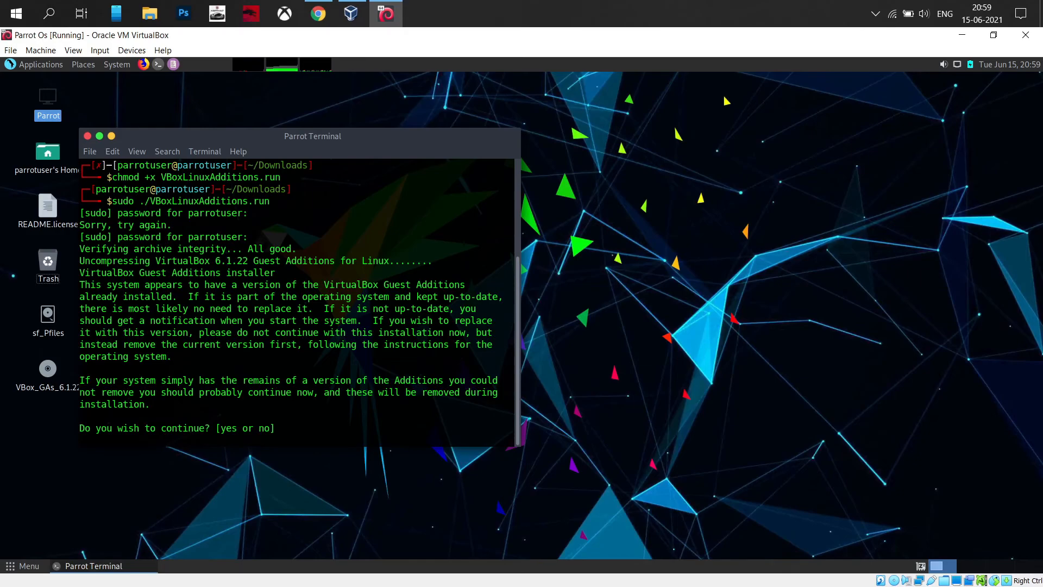
pyautogui.write('y')
pyautogui.press('Return')
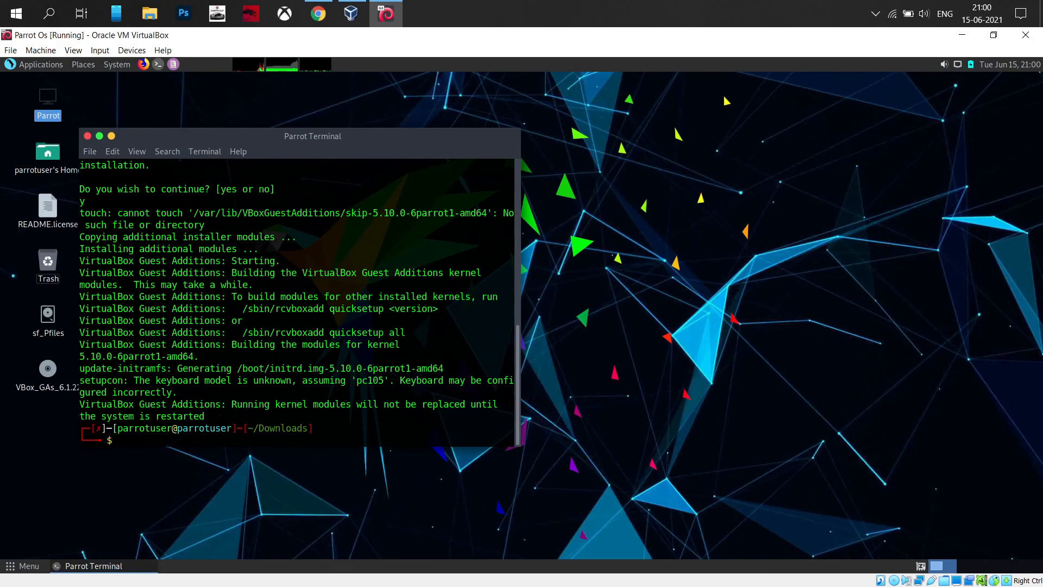
# - Exit the terminal session and restart the Parrot OS guest system
pyautogui.write('exit')
pyautogui.press('Return')
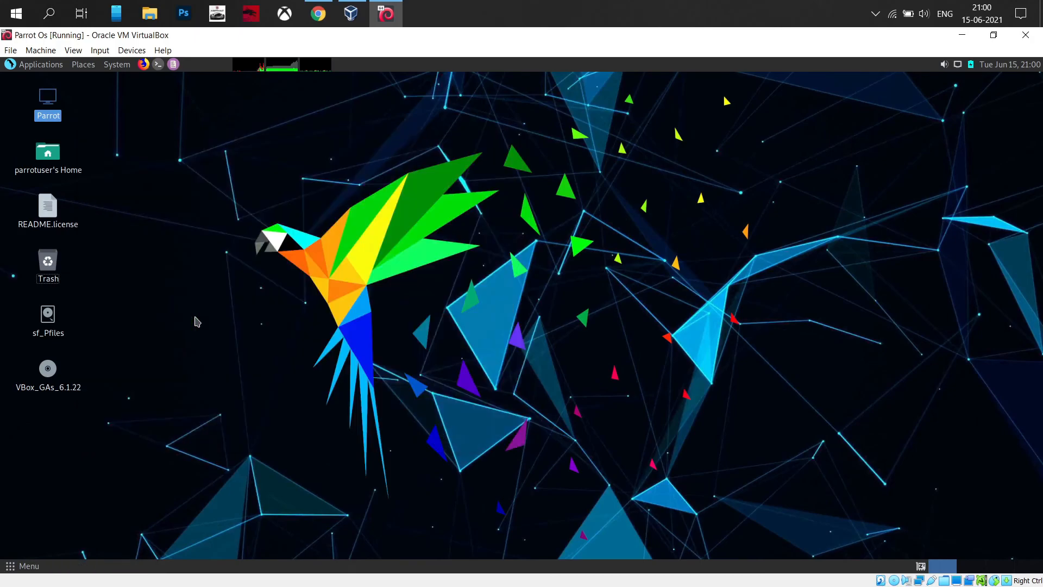
pyautogui.click(25, 565)
pyautogui.click(63, 549)
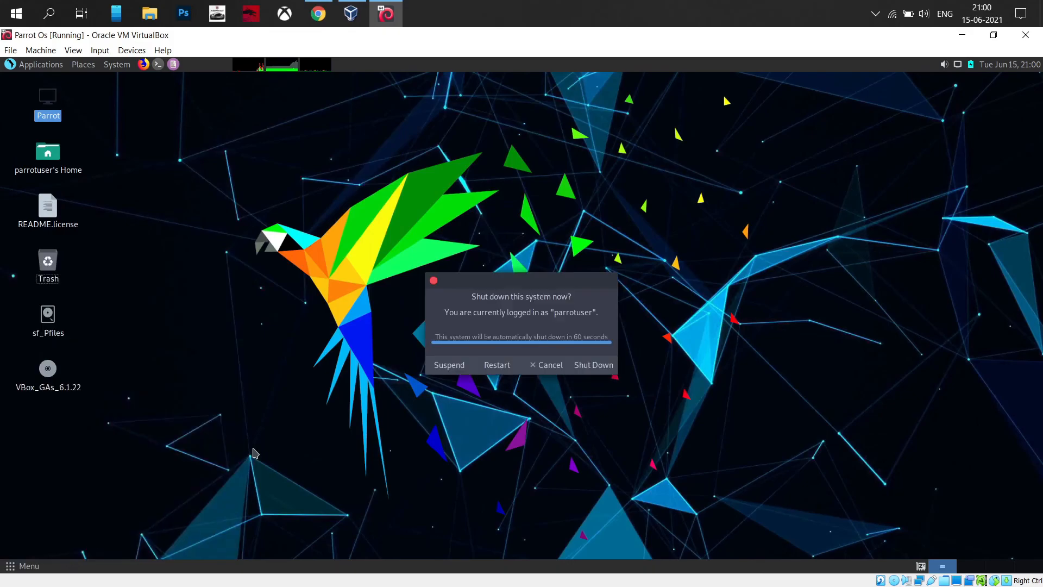
pyautogui.click(497, 364)
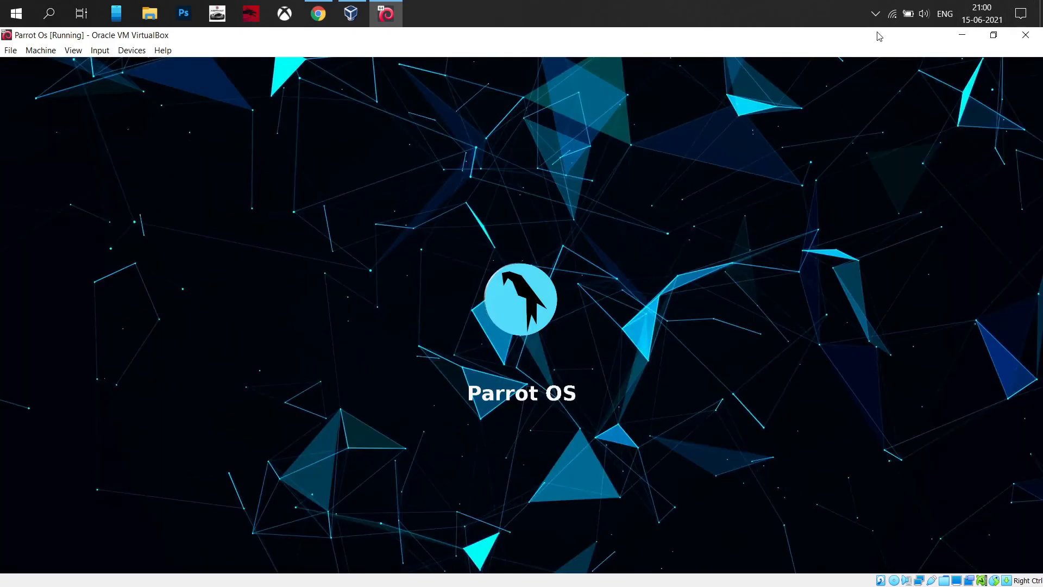
pyautogui.click(870, 19)
pyautogui.click(871, 18)
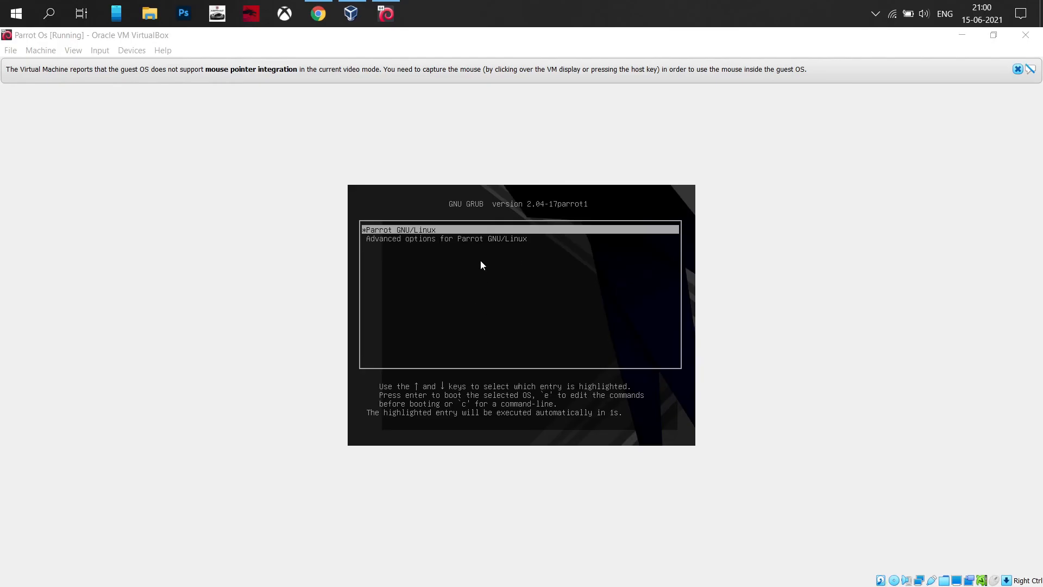
pyautogui.click(589, 212)
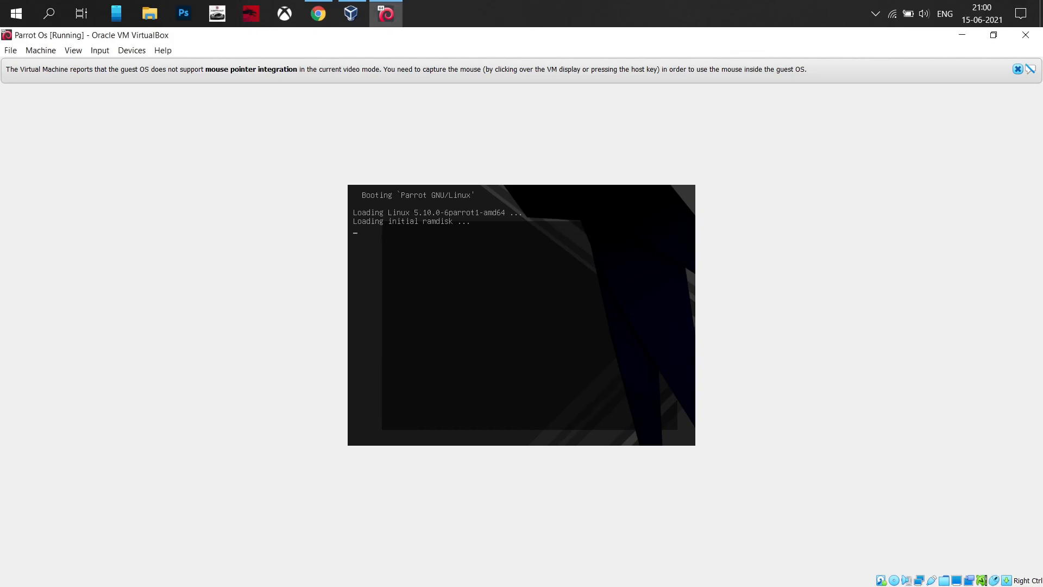